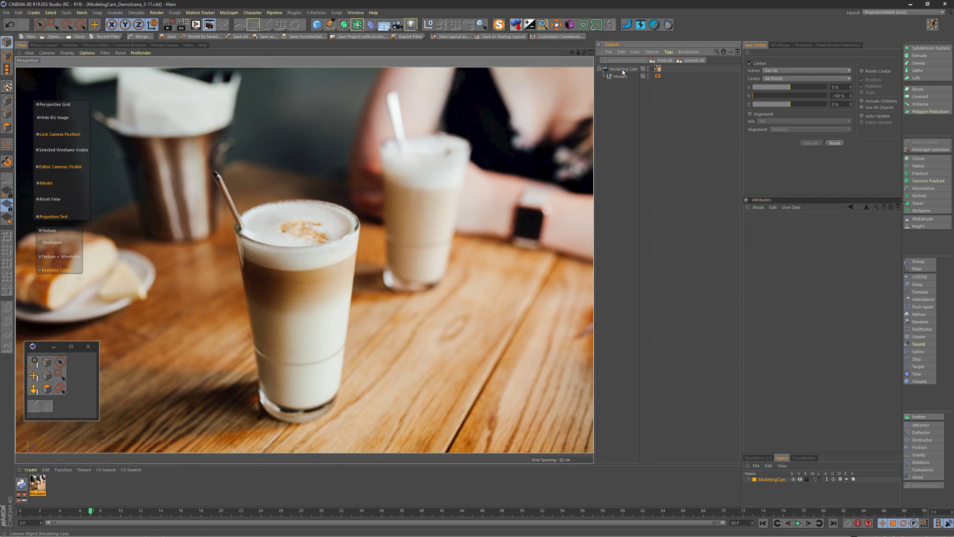
- Replace the Modeling Cam's coffee image with the New York street photo from Assets
left_click(622, 70)
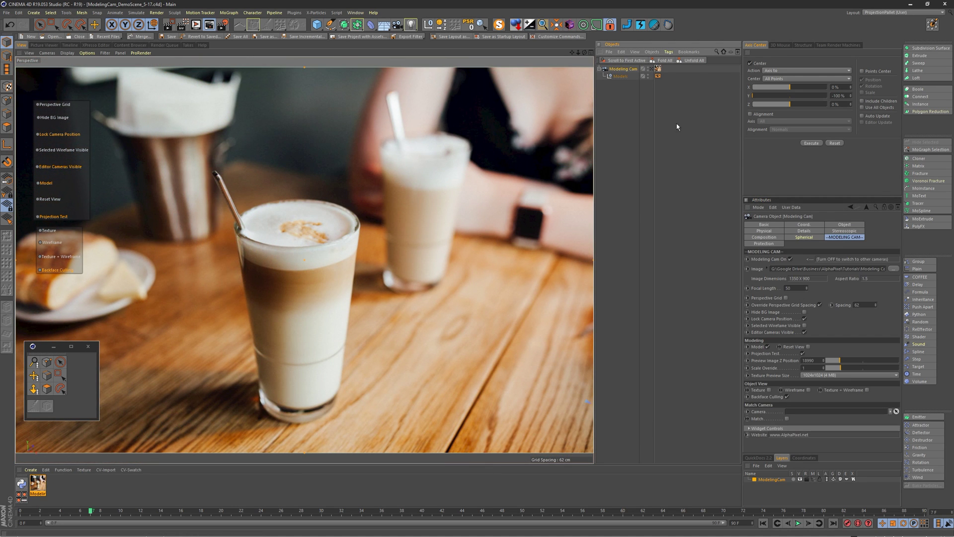
left_click(893, 268)
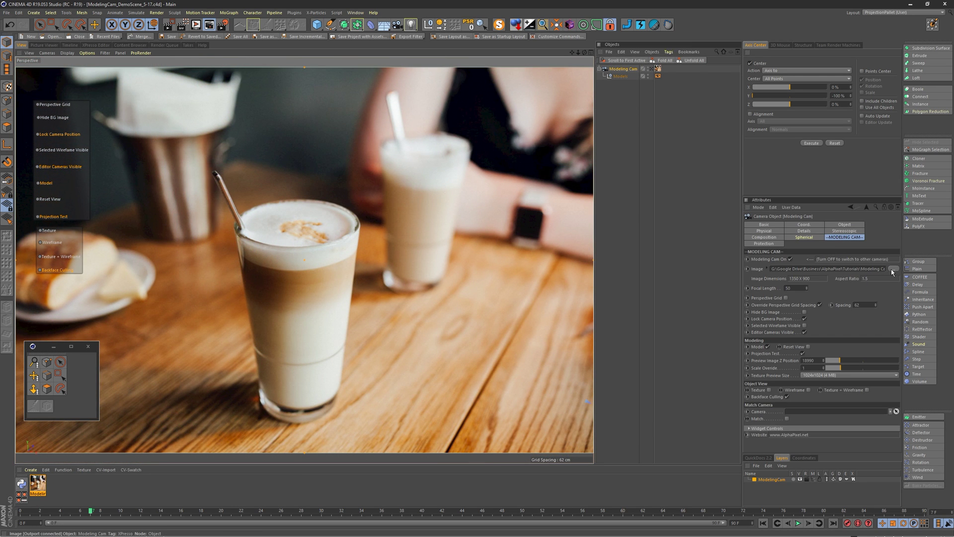
left_click(377, 63)
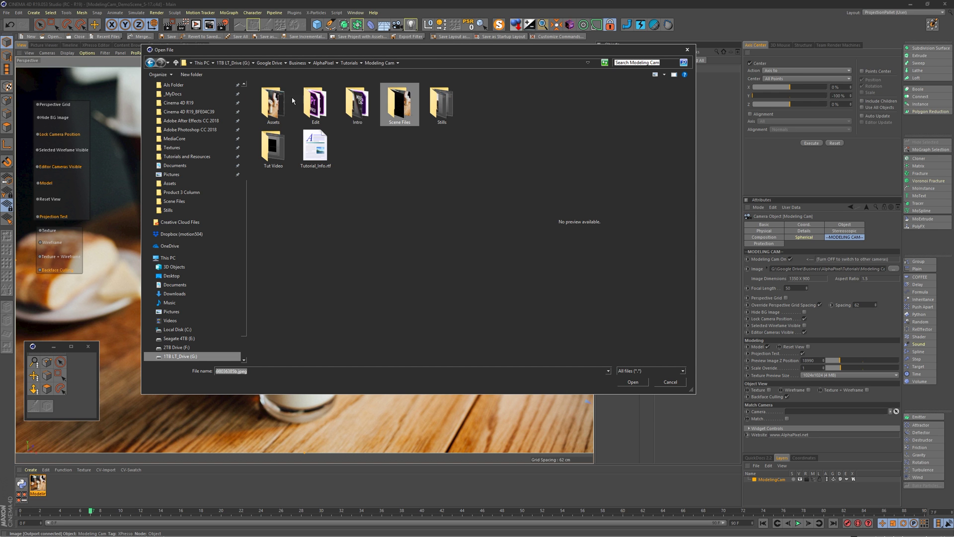
double_click(277, 111)
left_click(322, 118)
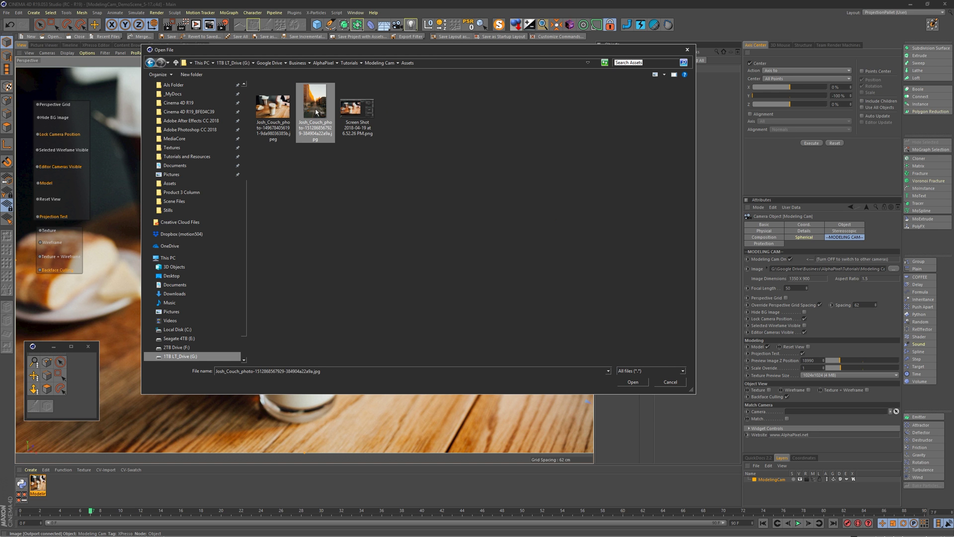
left_click(635, 383)
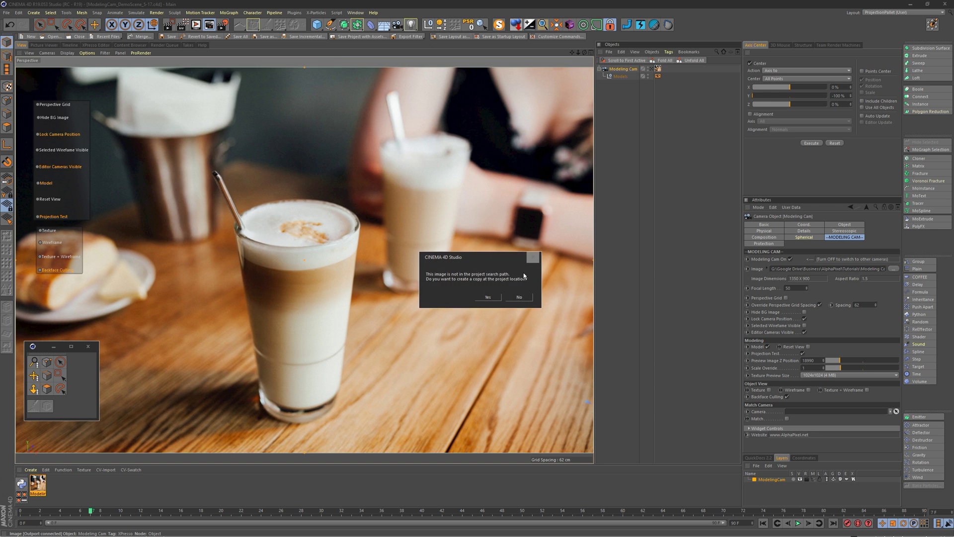
left_click(517, 296)
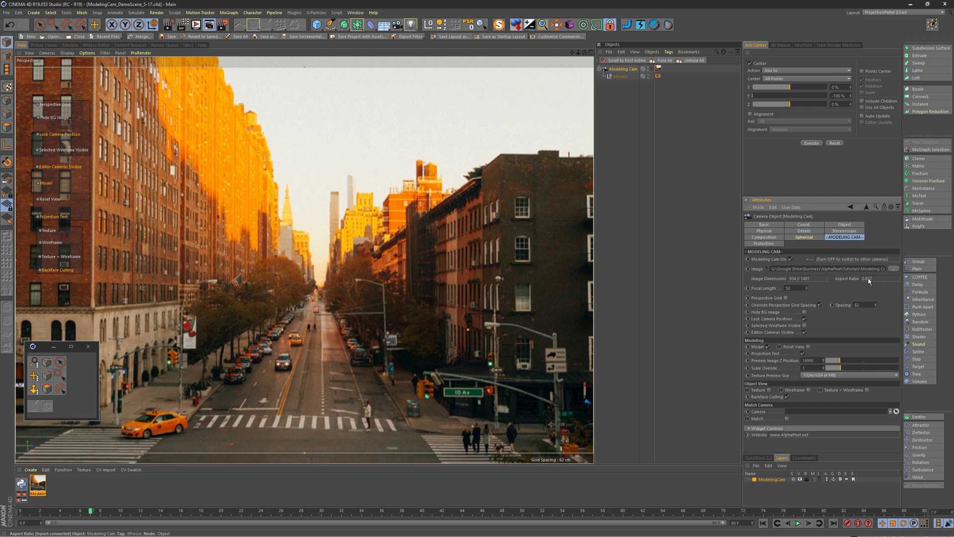
- Set the Render Settings Film Aspect to 0.667, matching the street photo
key("ctrl+b")
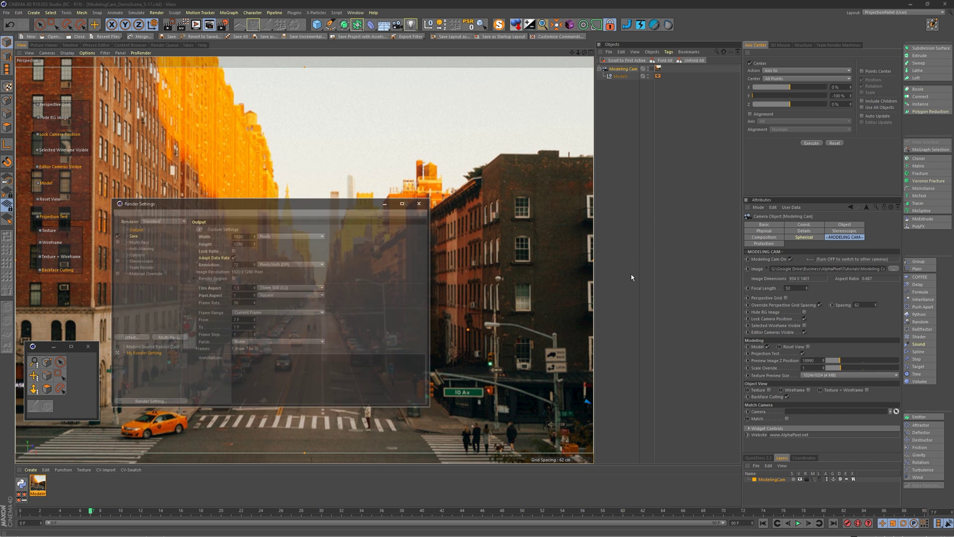
mouse_move(281, 210)
left_mouse_down()
mouse_move(455, 158)
mouse_move(559, 192)
left_mouse_up()
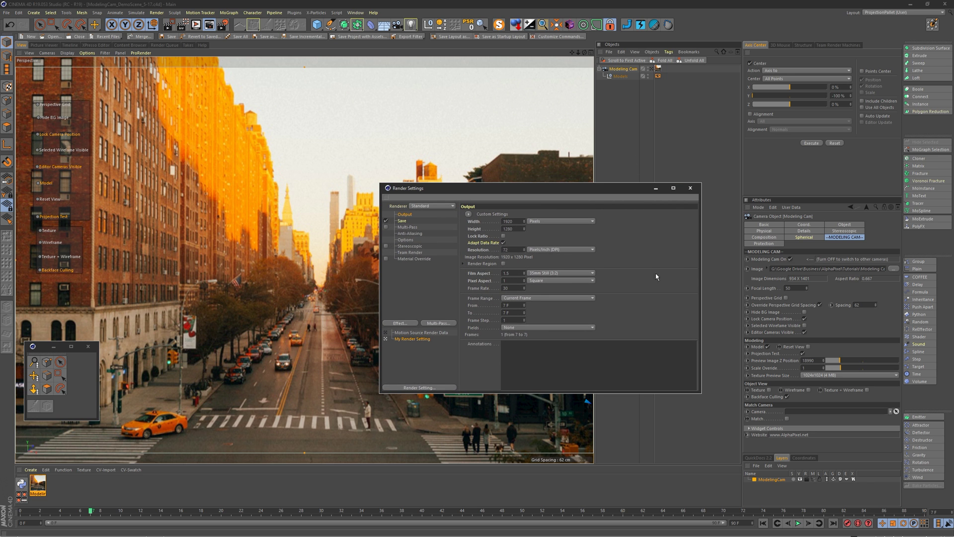
left_click(869, 279)
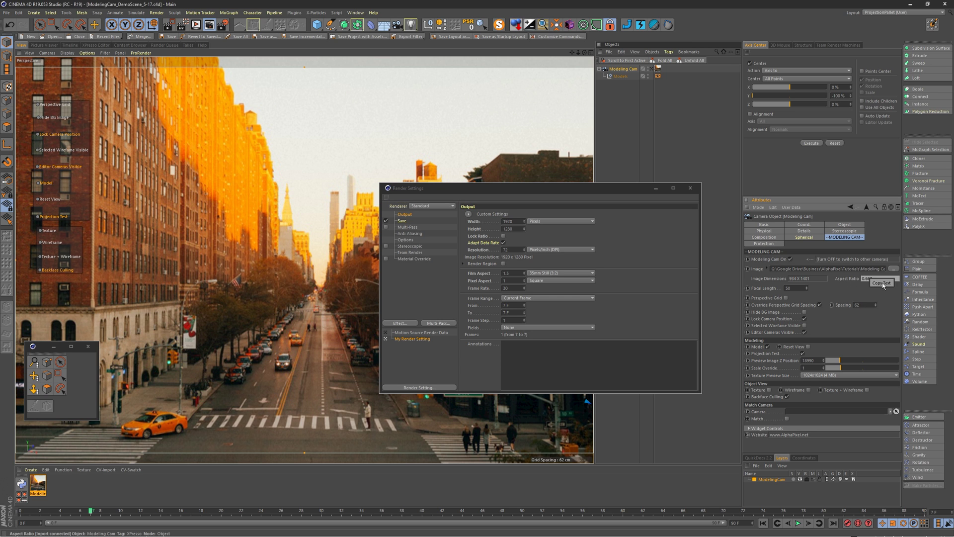
double_click(521, 273)
type("0.667")
key("Return")
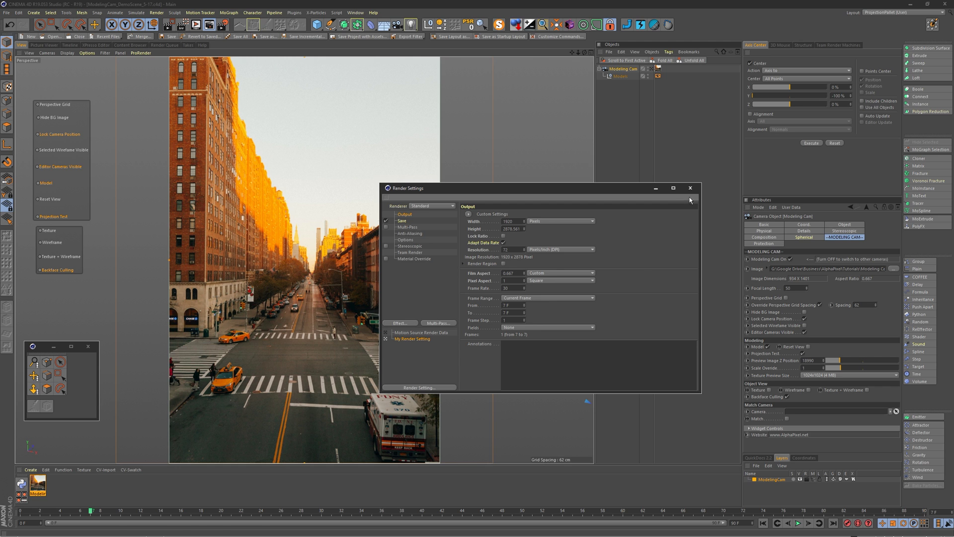
left_click(690, 189)
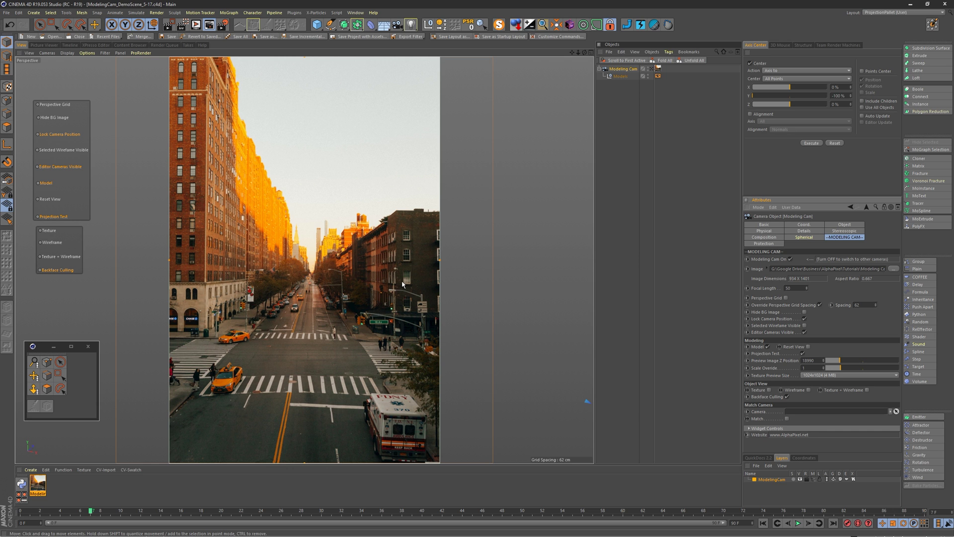
- Show the perspective grid over the street photo and turn Projection Test off
left_click(59, 104)
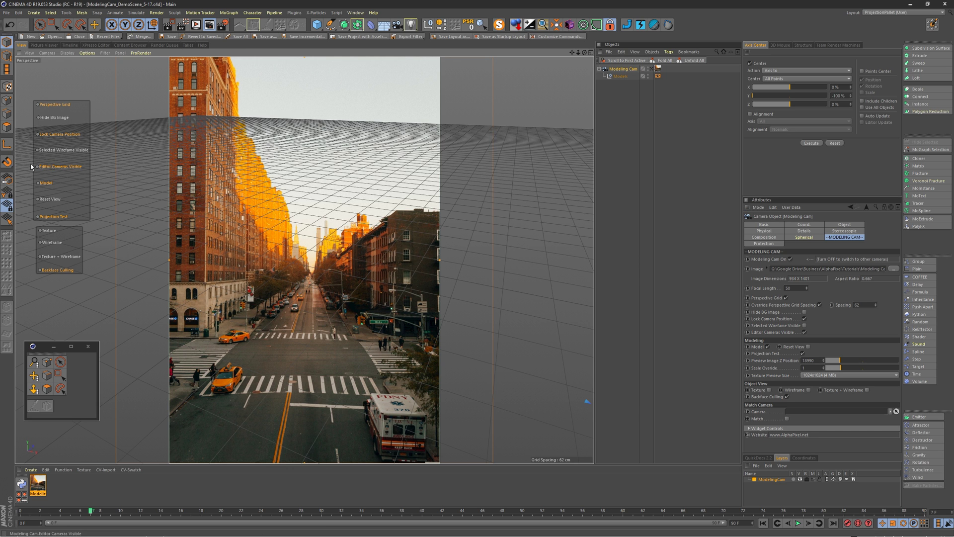
left_click_drag(309, 282, 324, 281, "alt")
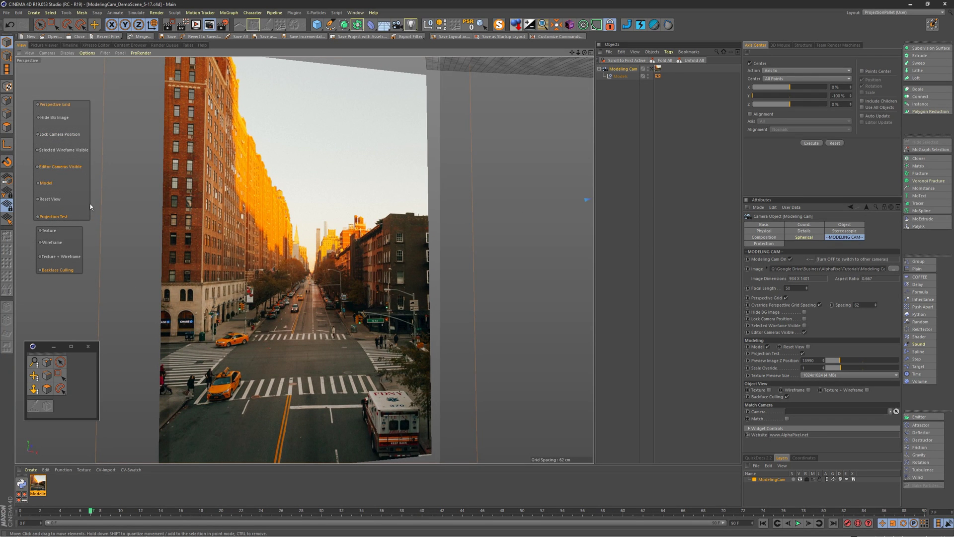
left_click(50, 198)
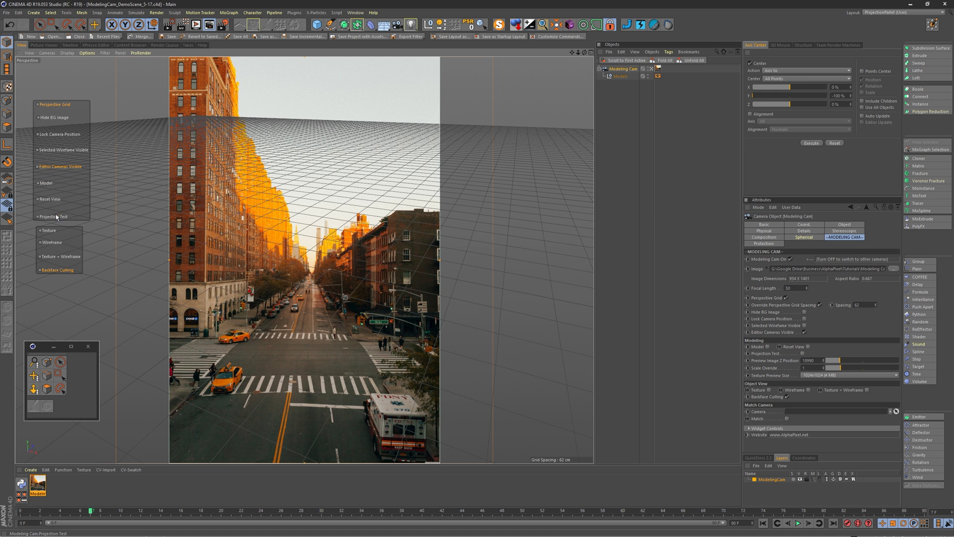
left_click(55, 215)
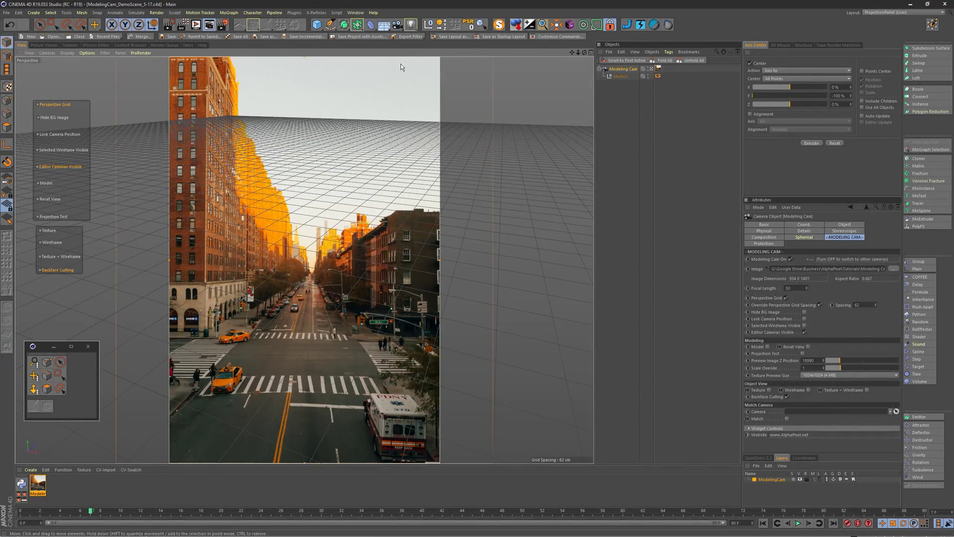
- Add a Cube, align the grid horizon with the street, and shrink the cube to quarter size
left_click(316, 24)
key("o")
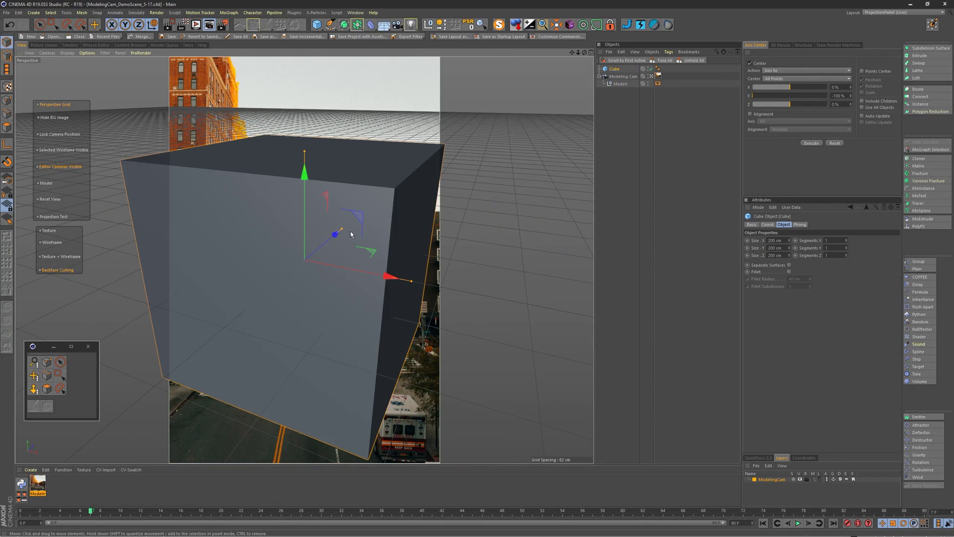
key("ctrl+shift+z")
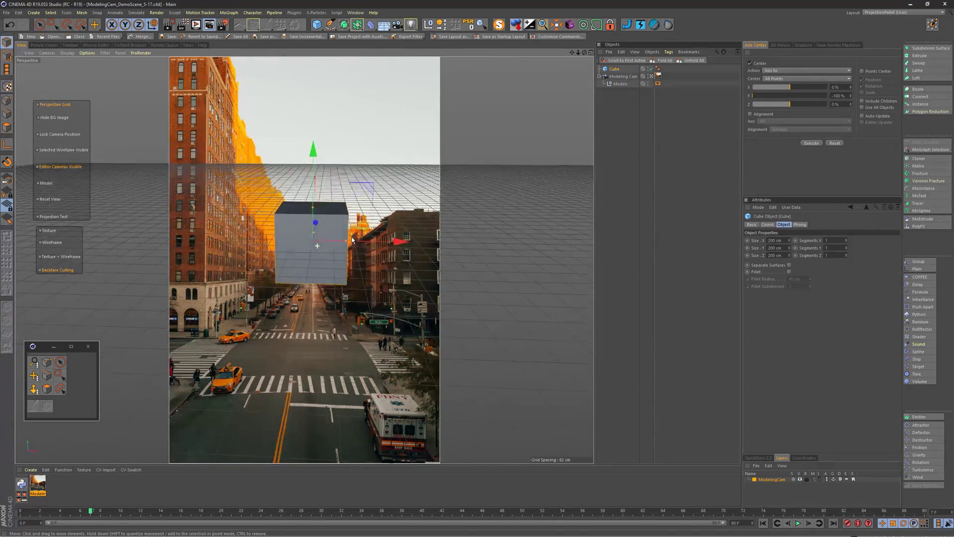
middle_click_drag(351, 236, 317, 286, "alt")
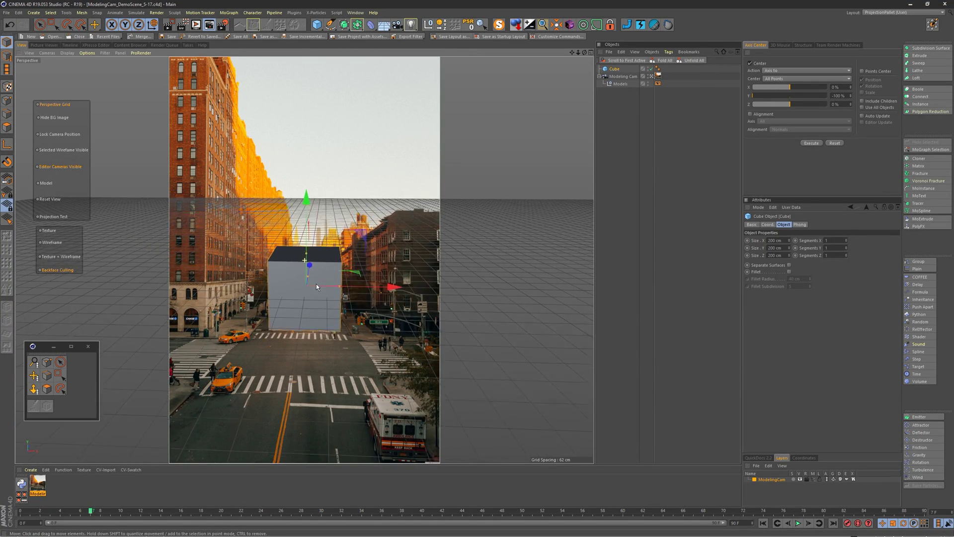
left_click_drag(317, 287, 313, 273, "alt")
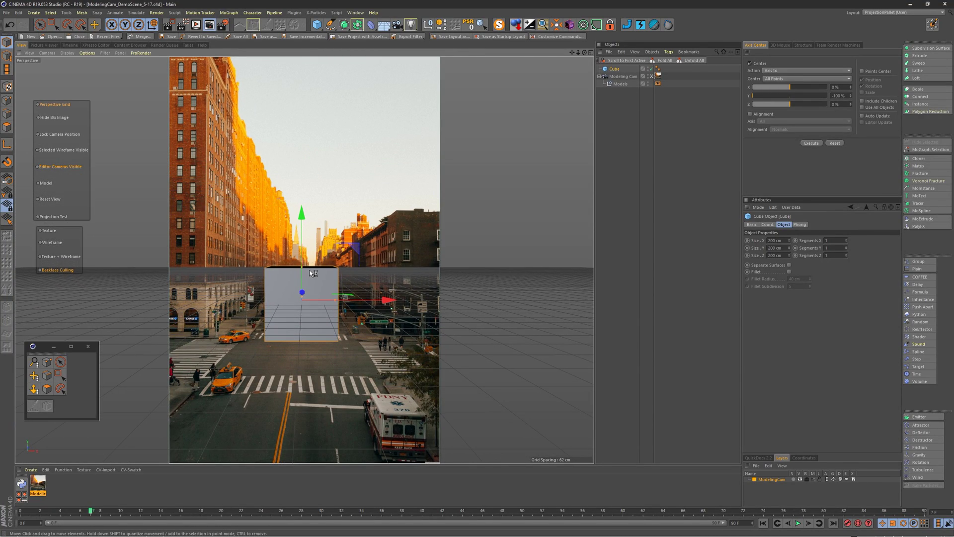
key("t")
left_click_drag(332, 272, 124, 393)
key("e")
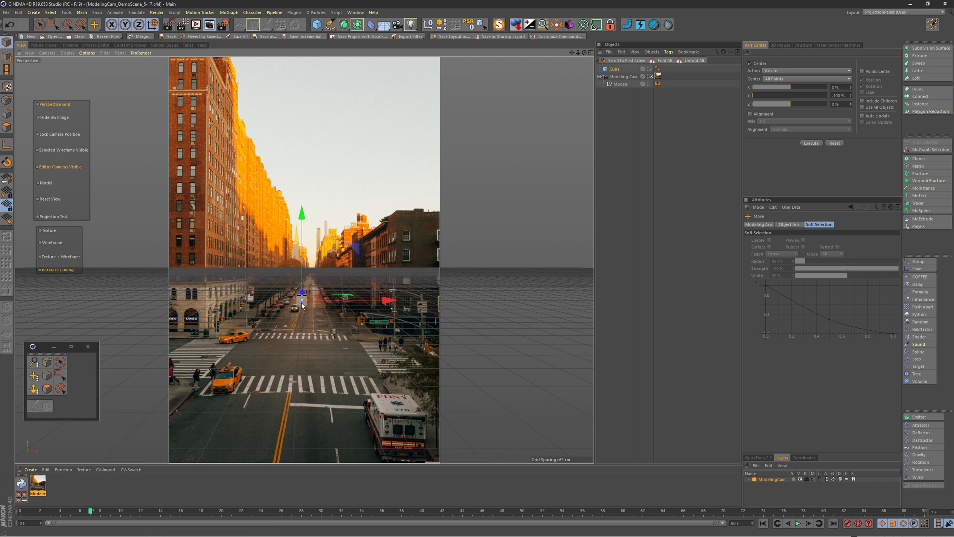
left_click_drag(302, 307, 304, 307, "alt")
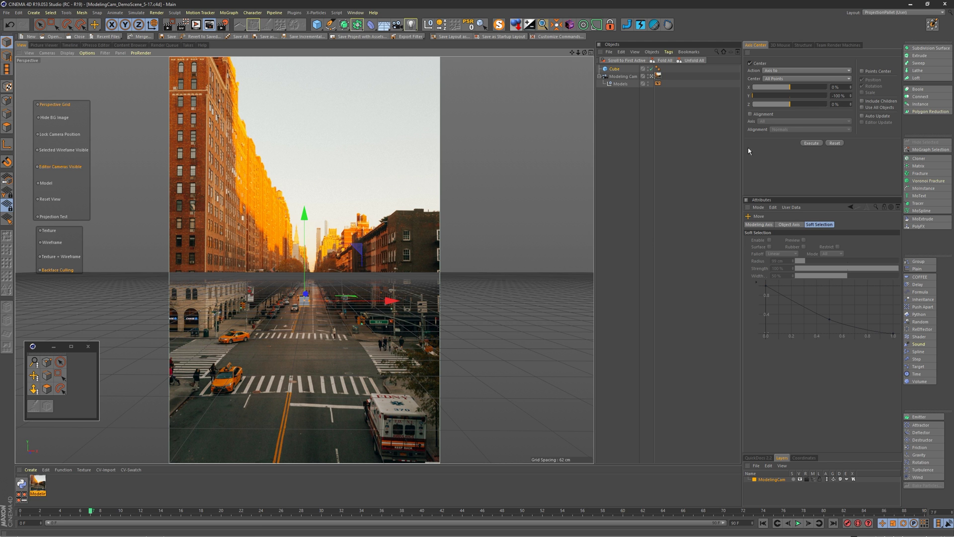
- Set Modeling Cam grid spacing to 80, disable the spacing override, and reselect the cube
left_click(621, 77)
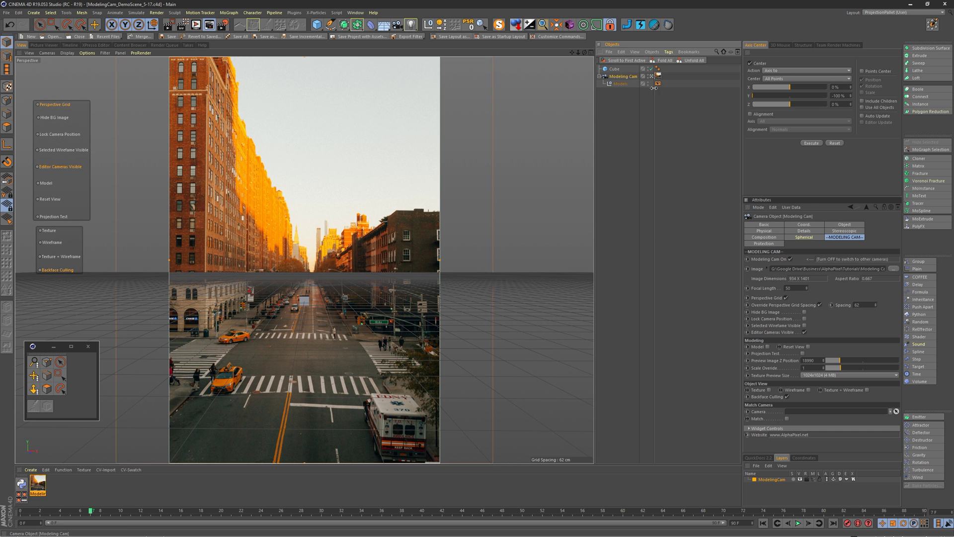
type("80")
key("Return")
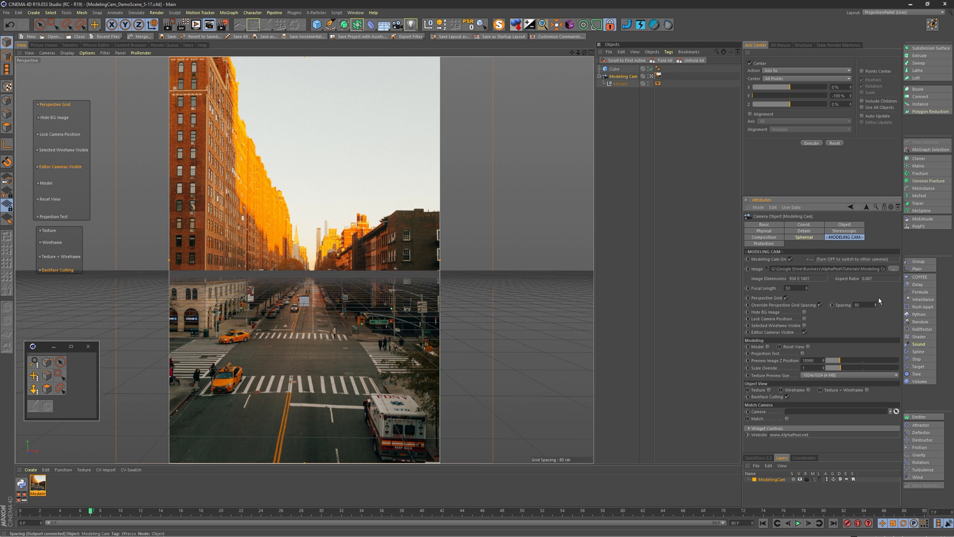
left_click(821, 305)
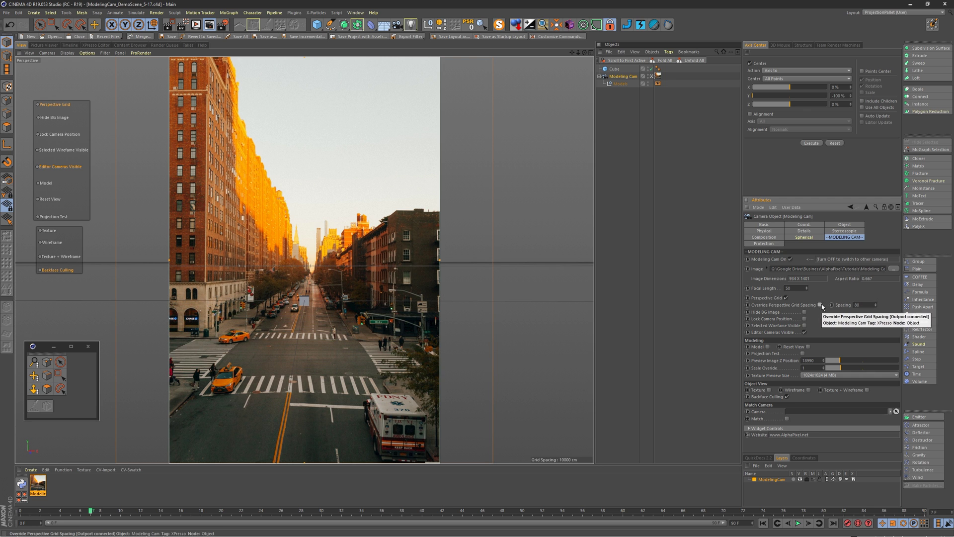
left_click(306, 298)
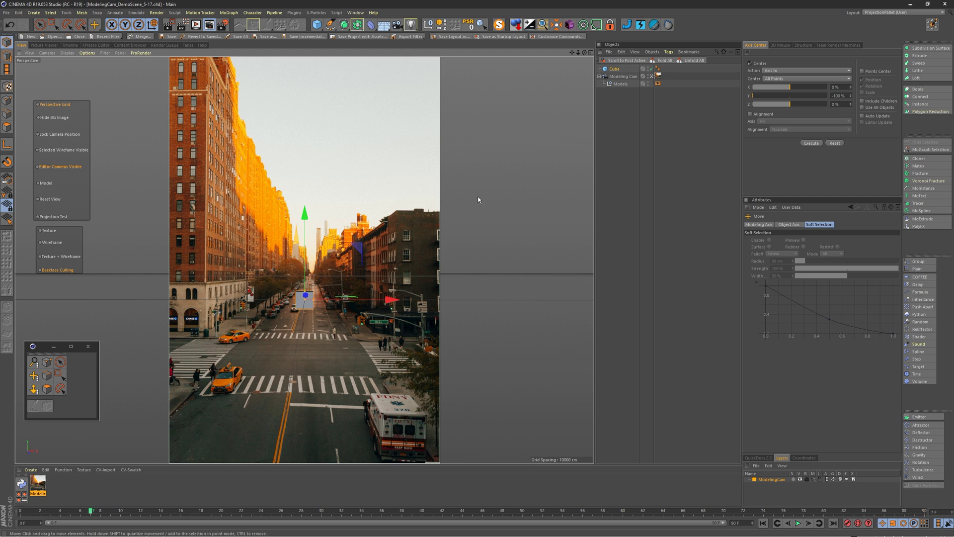
left_click(612, 69)
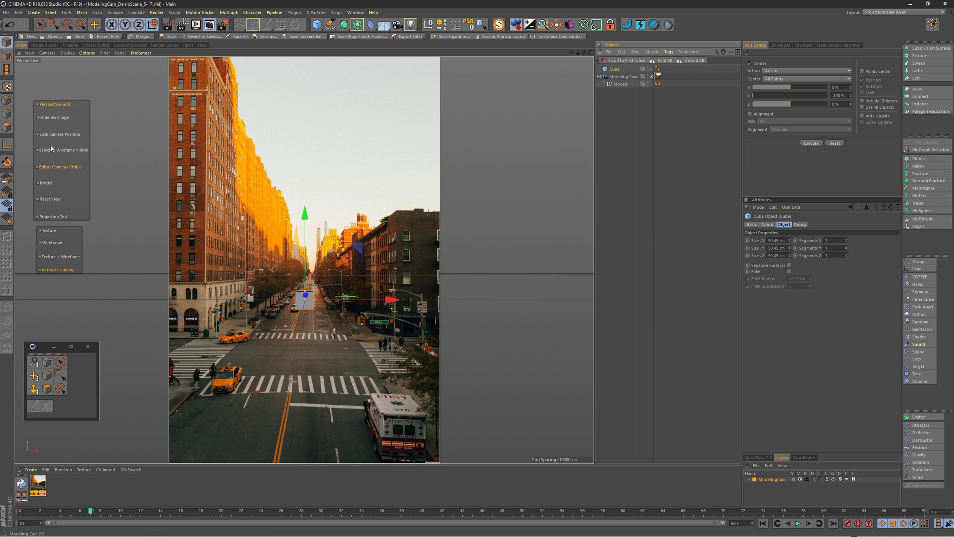
- Lock the camera position, replace the cube with a Plane, and widen it across the street
left_click(53, 136)
left_click(612, 70)
key("Delete")
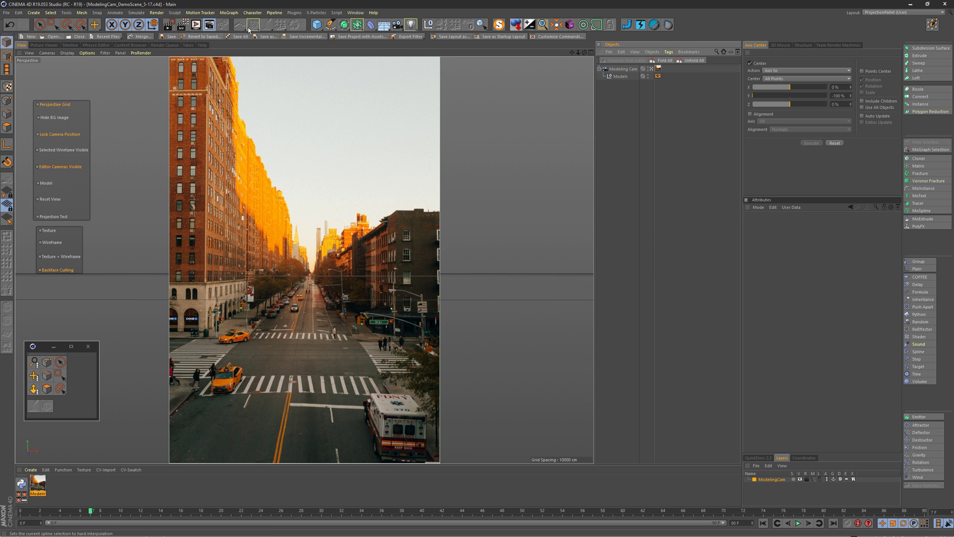
mouse_move(316, 24)
left_mouse_down()
mouse_move(393, 58)
mouse_move(386, 49)
left_mouse_up()
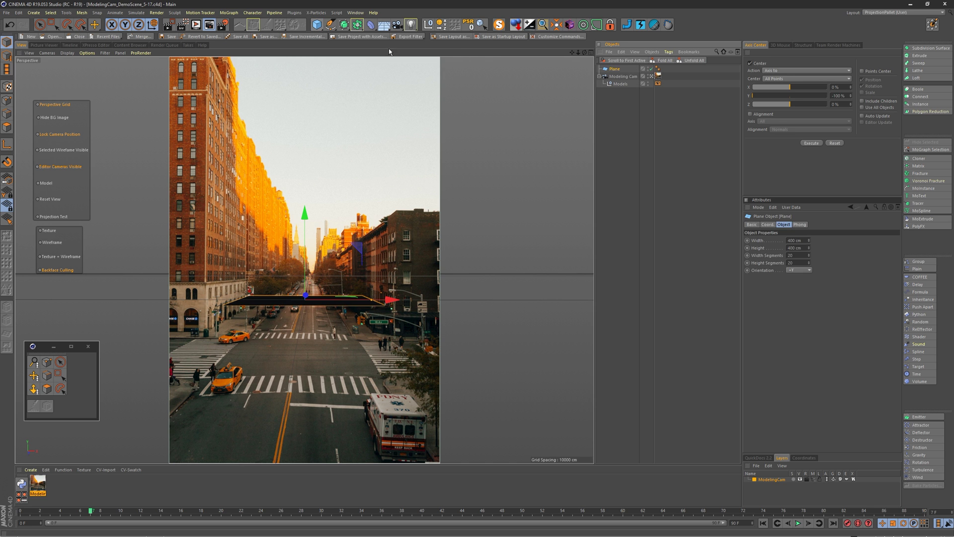
key("t")
left_click_drag(350, 322, 430, 235)
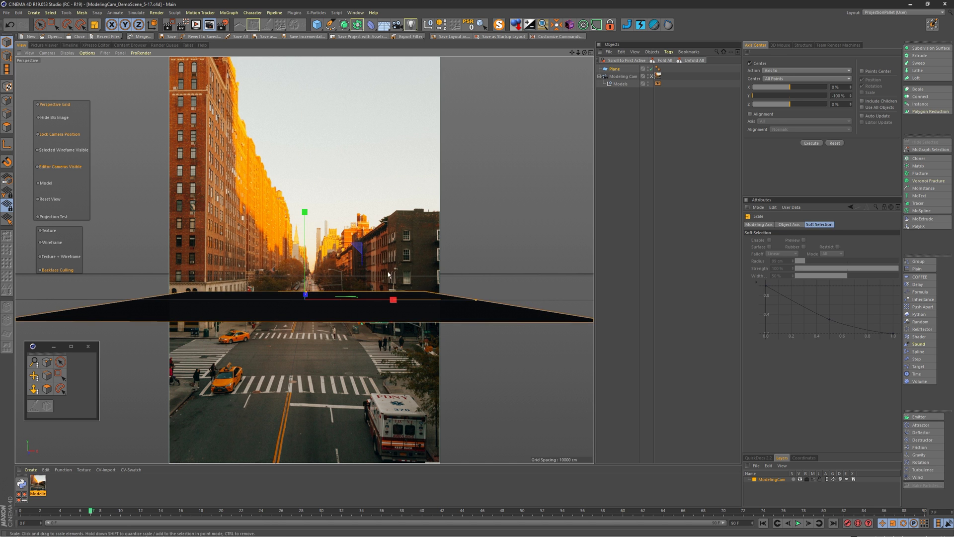
left_click_drag(429, 235, 426, 237)
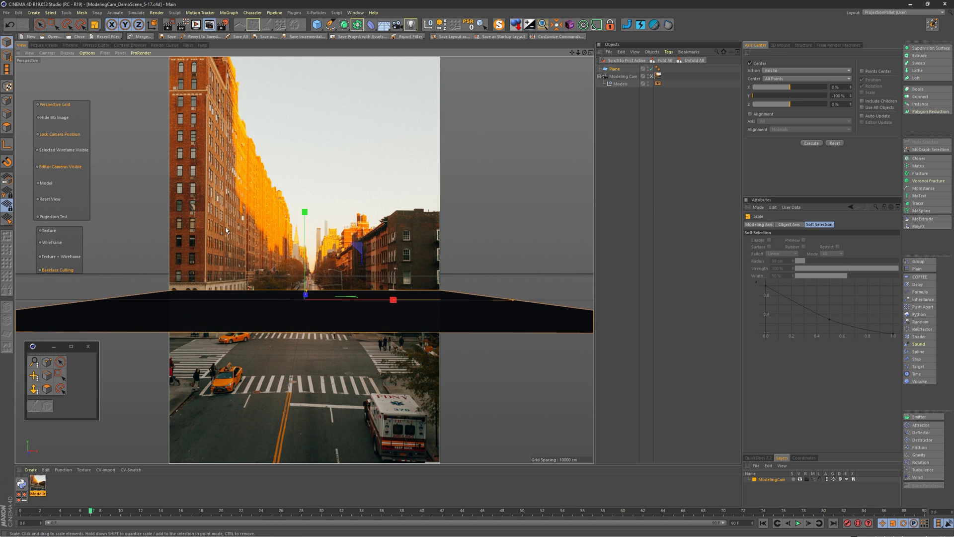
- Move the Plane into the Models group, make it editable, and shrink it to a street patch
left_click_drag(619, 81, 621, 83)
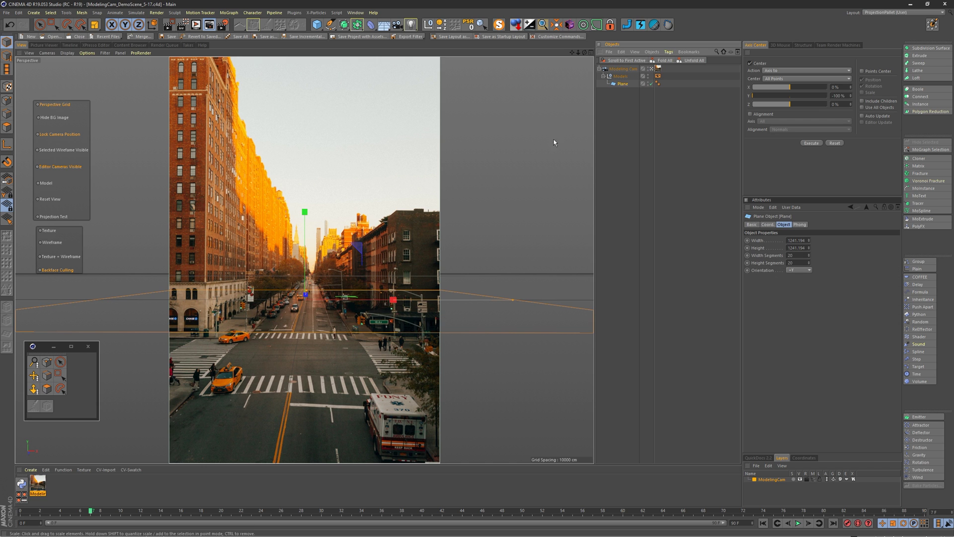
left_click(52, 242)
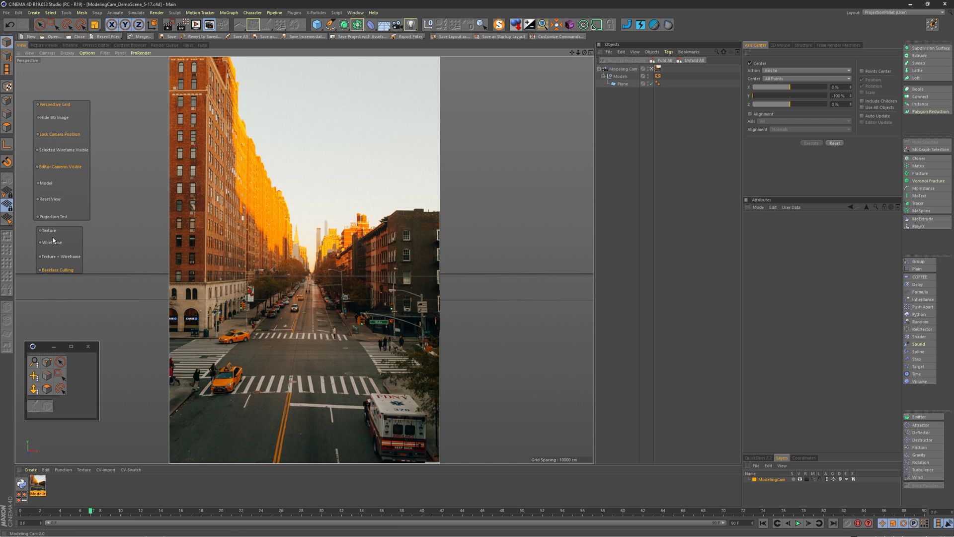
key("t")
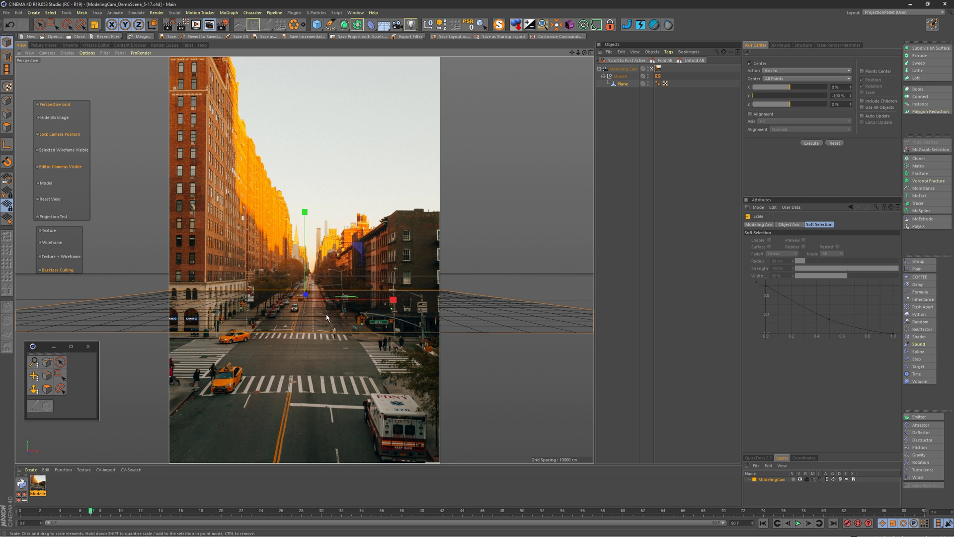
left_click_drag(393, 301, 308, 304)
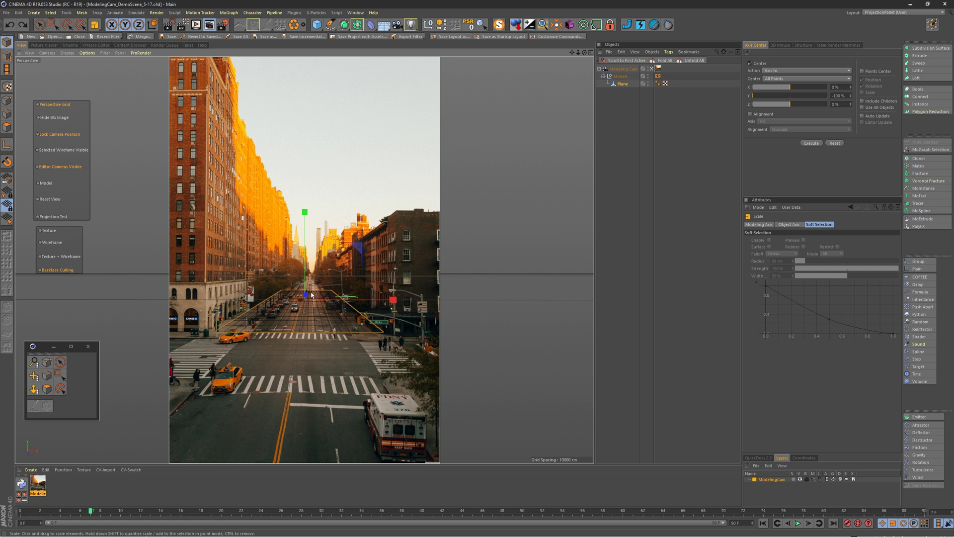
middle_click(311, 296)
- Stretch the ground plane lengthwise and slide it along the street toward the vanishing point
scroll(272, 355, "up", 3)
scroll(272, 354, "up", 2)
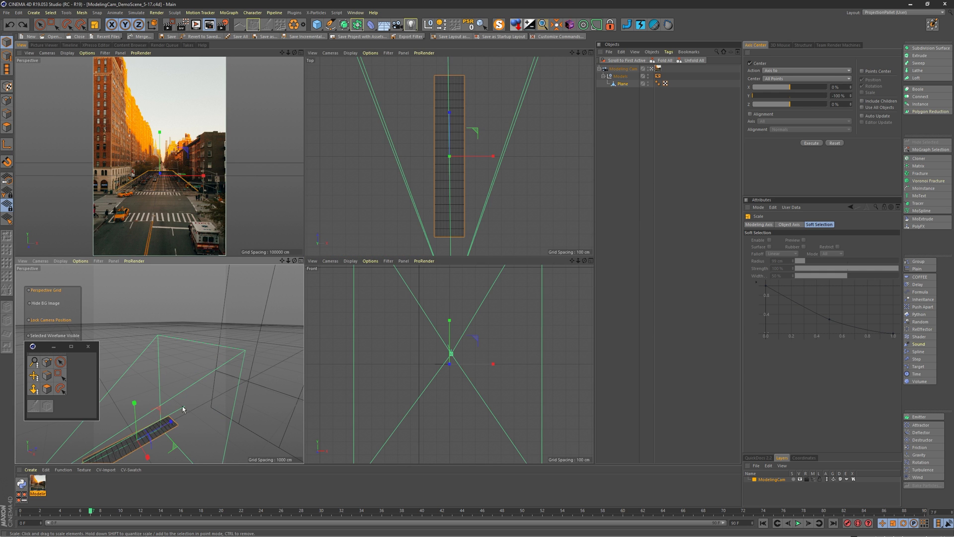
left_click_drag(175, 425, 184, 416)
key("F1")
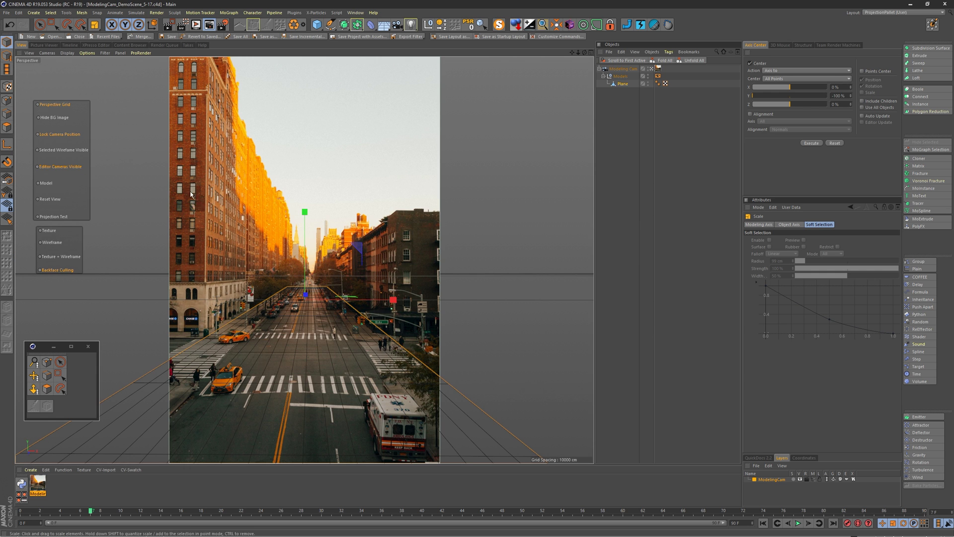
middle_click(306, 295)
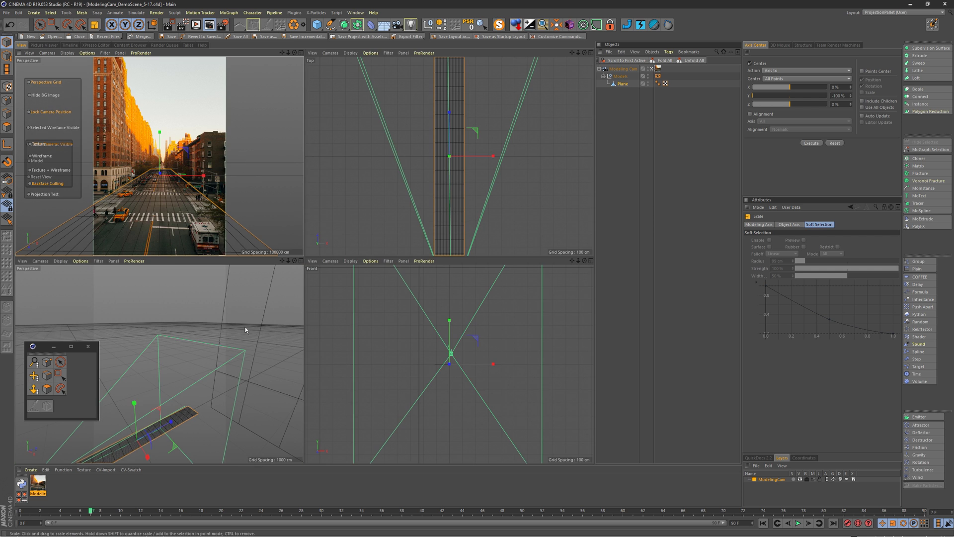
key("e")
left_click_drag(151, 432, 176, 422)
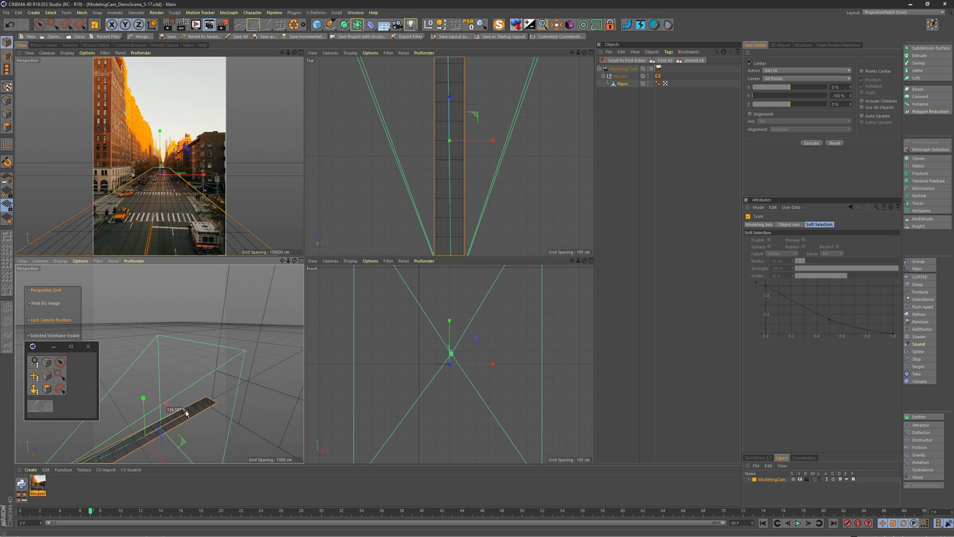
left_click_drag(177, 421, 199, 399)
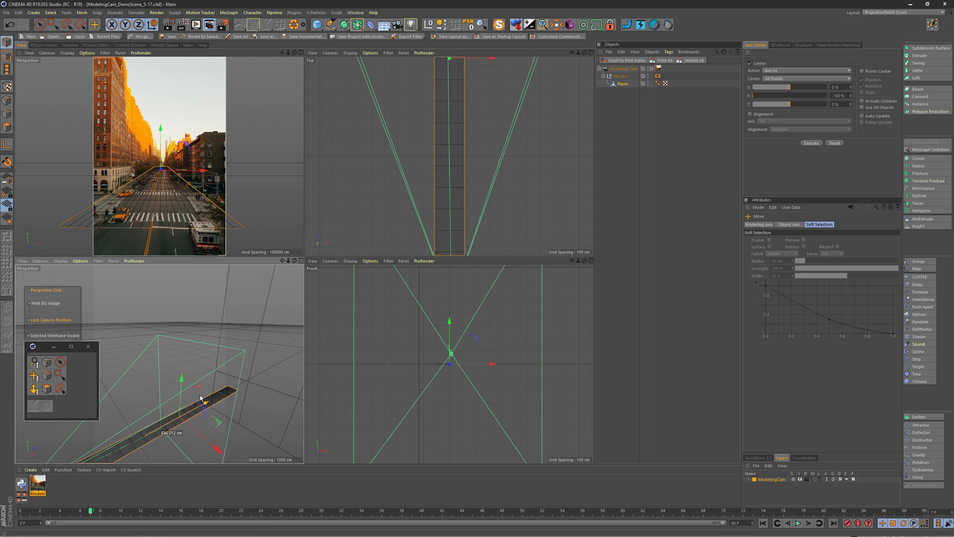
left_click_drag(199, 399, 192, 415)
- Add a temporary Cube to the scene and delete it again
middle_click(201, 208)
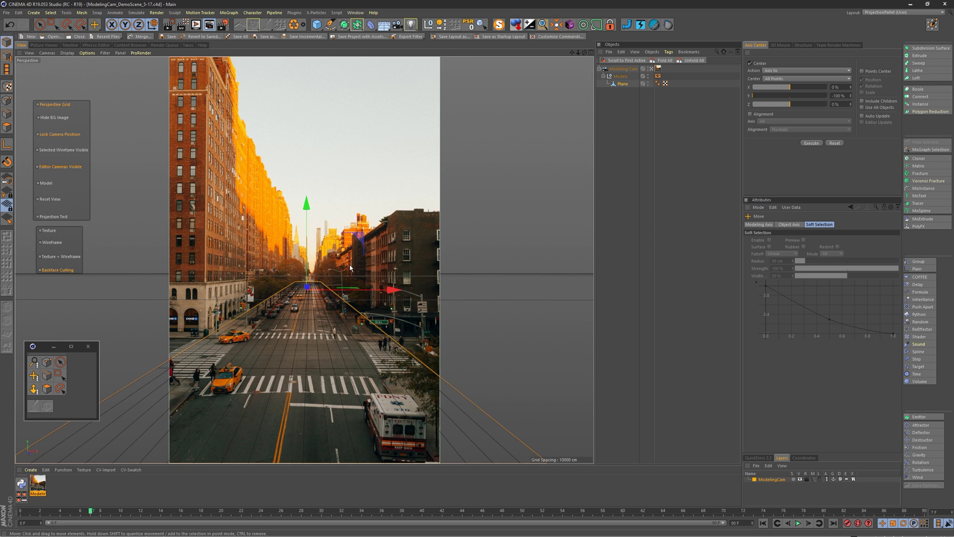
middle_click(298, 313)
middle_click(194, 385)
middle_click(309, 311)
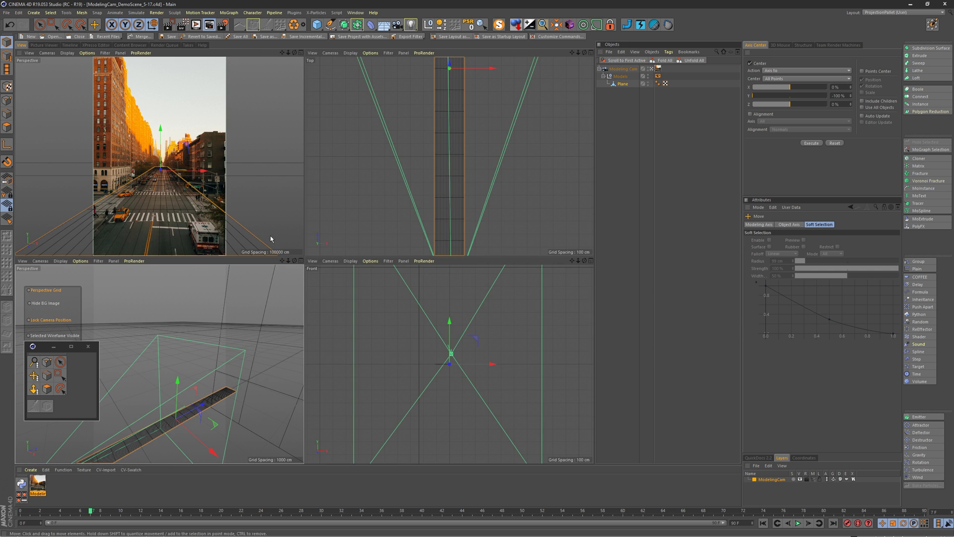
middle_click(270, 235)
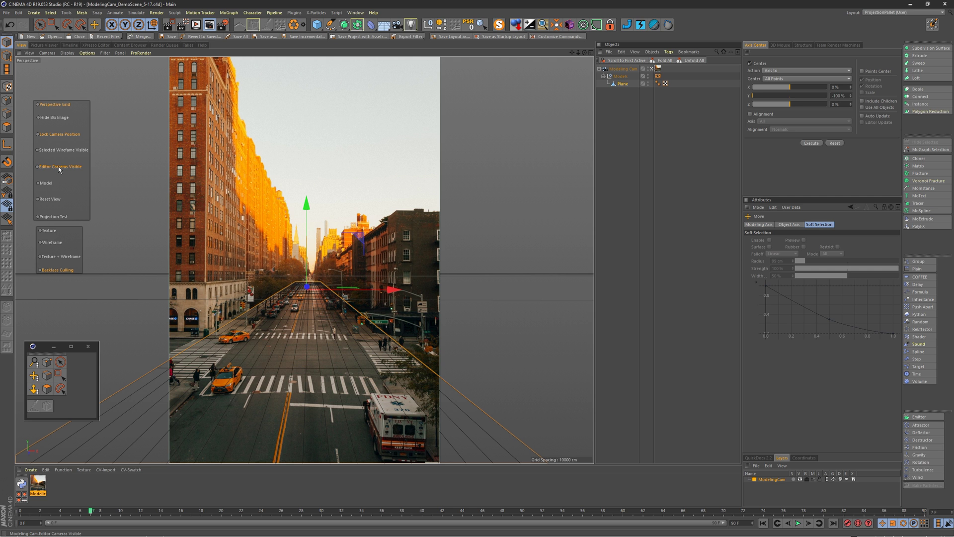
left_click(316, 24)
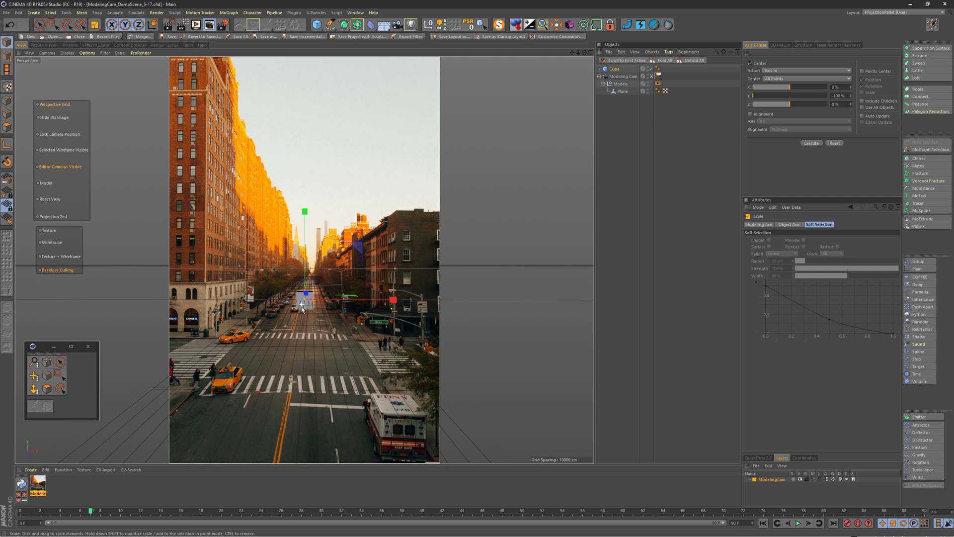
key("t")
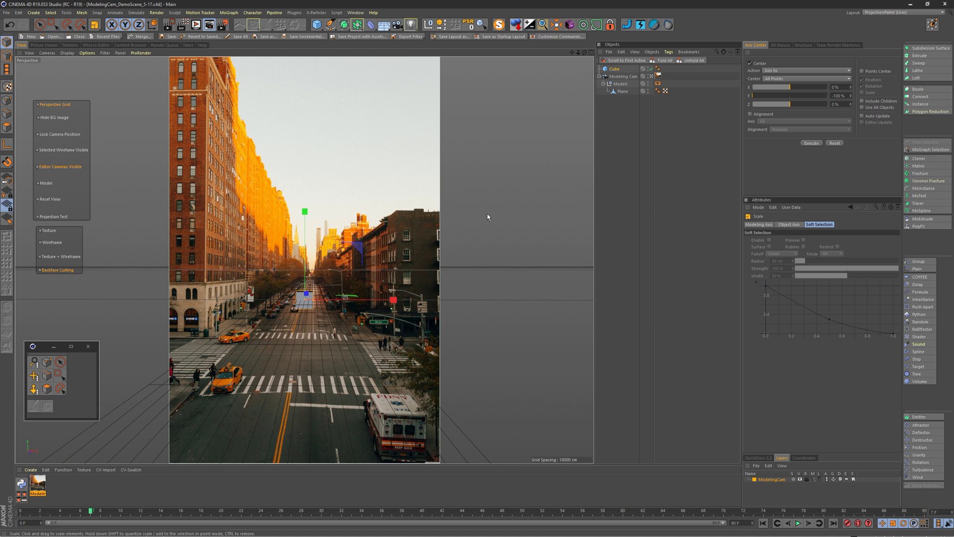
key("Delete")
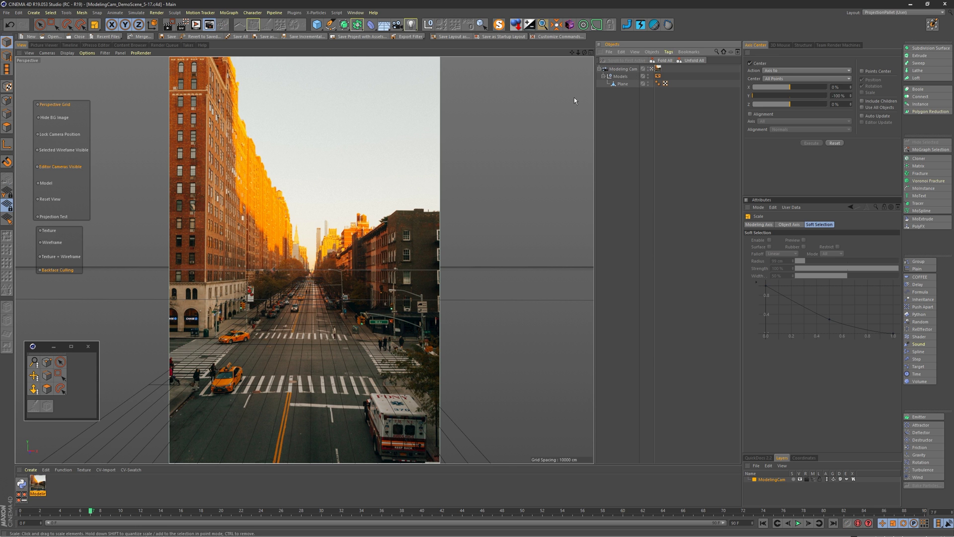
- Rescale the street plane in the four-view layout and return to the camera view
left_click(298, 268)
middle_click(297, 269)
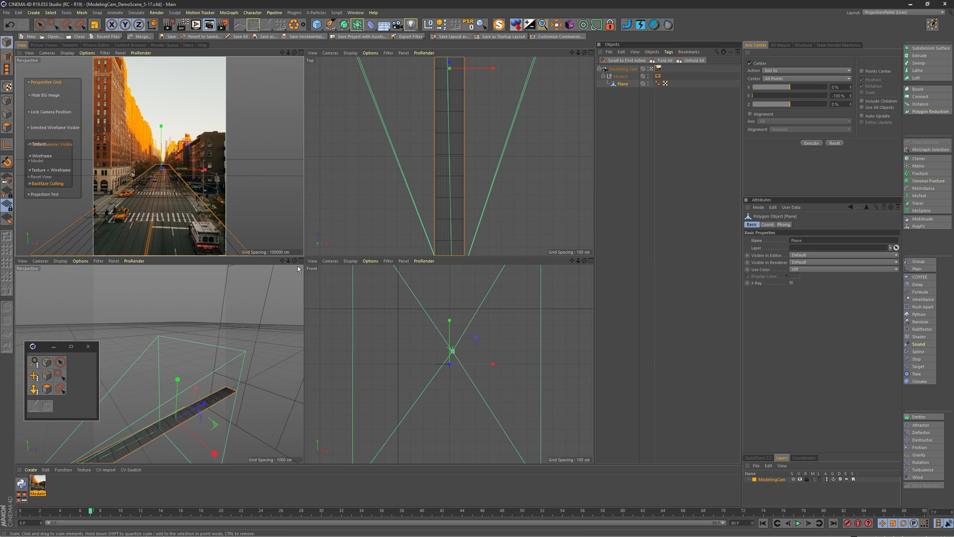
mouse_move(188, 385)
left_mouse_down()
mouse_move(218, 400)
mouse_move(225, 394)
left_mouse_up()
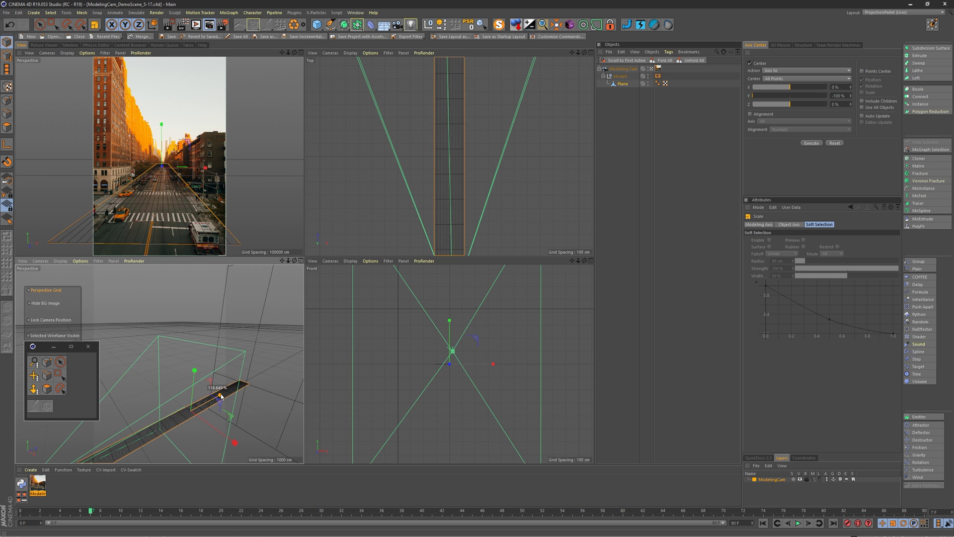
middle_click(230, 265)
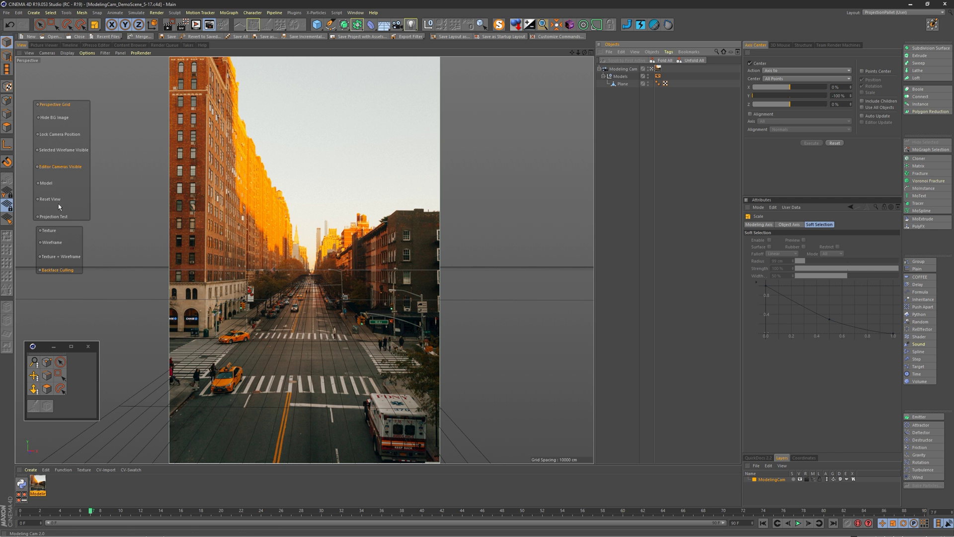
- Enable model display to project the photo onto the plane, inspect it, and reselect the Plane
left_click(48, 184)
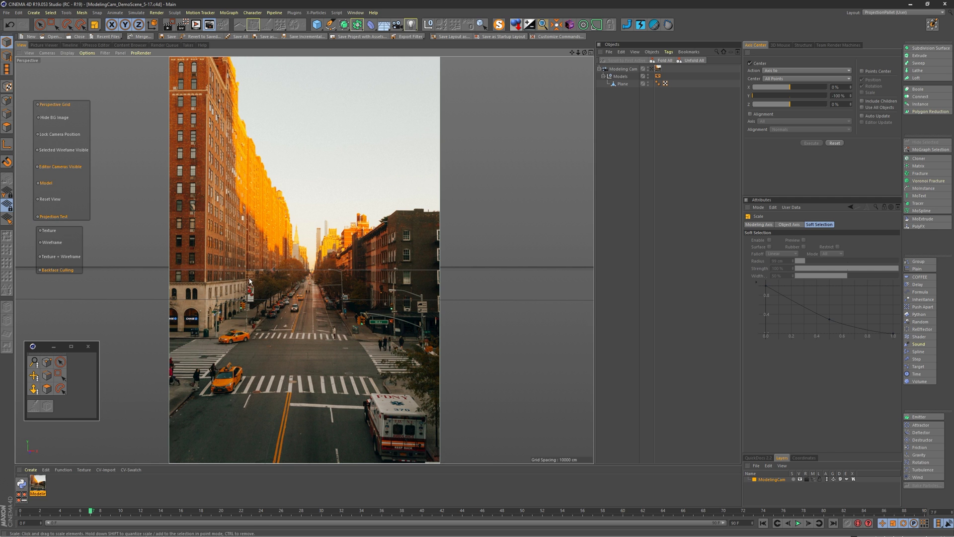
left_click_drag(299, 333, 268, 347, "alt")
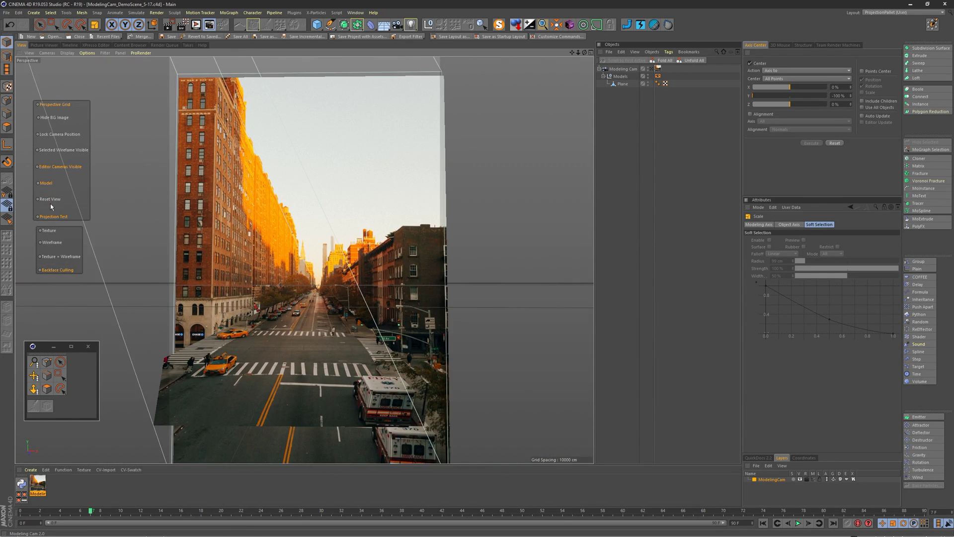
left_click(50, 201)
left_click_drag(304, 309, 324, 296, "alt")
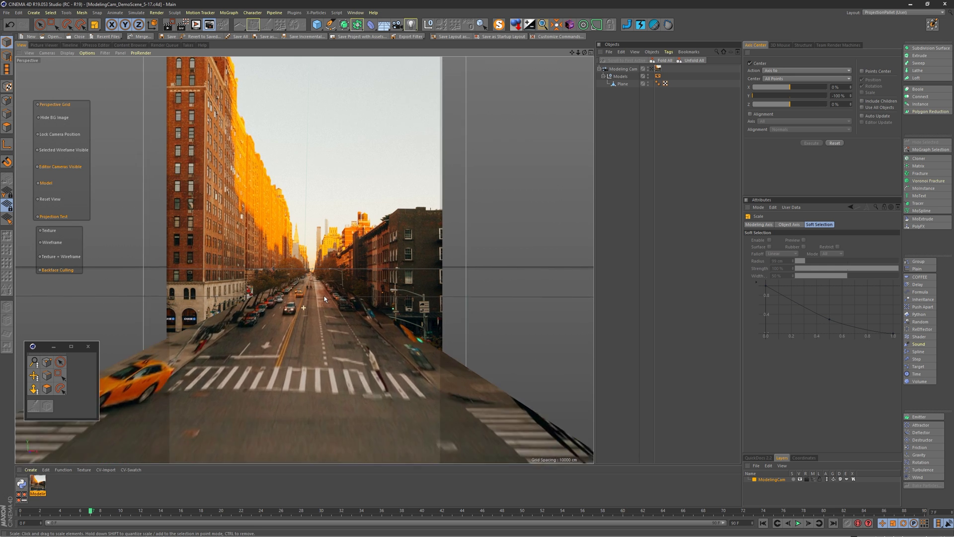
left_click(53, 199)
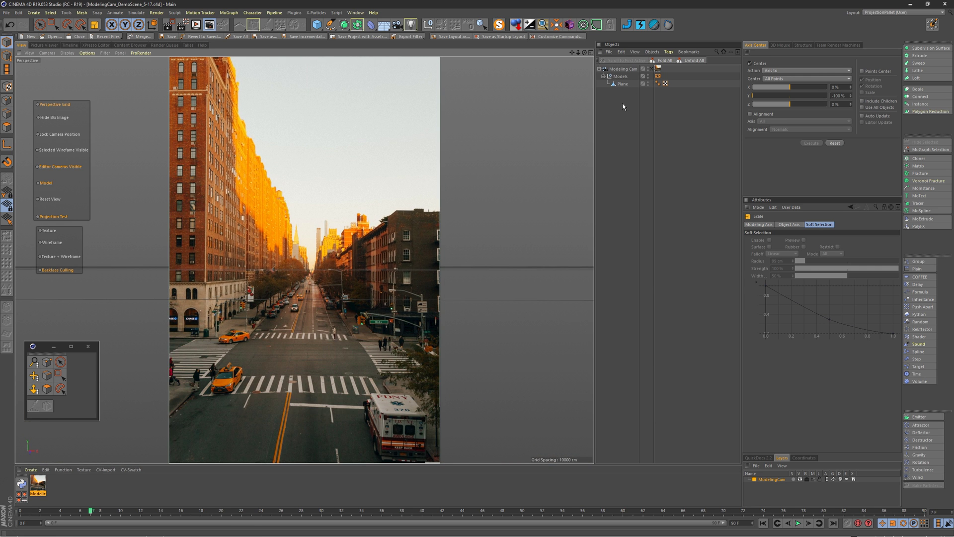
left_click(385, 157)
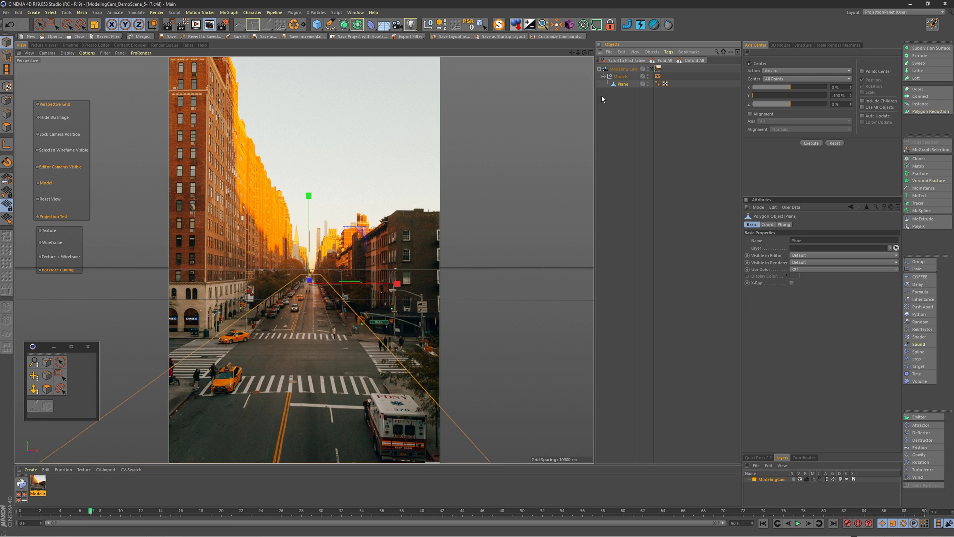
- Lock the camera position and Ctrl-rotate a copy of the plane crosswise
left_click(56, 133)
key("r")
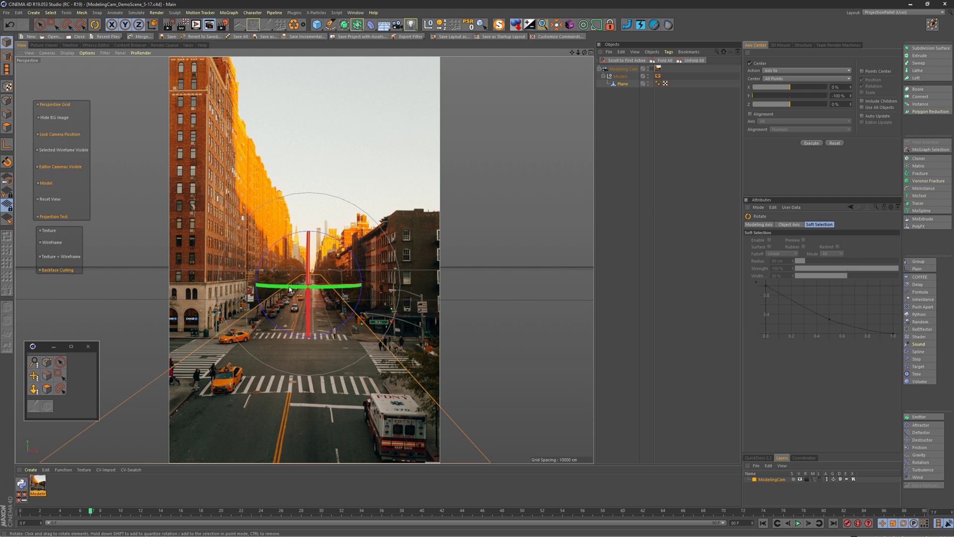
key("ctrl+z")
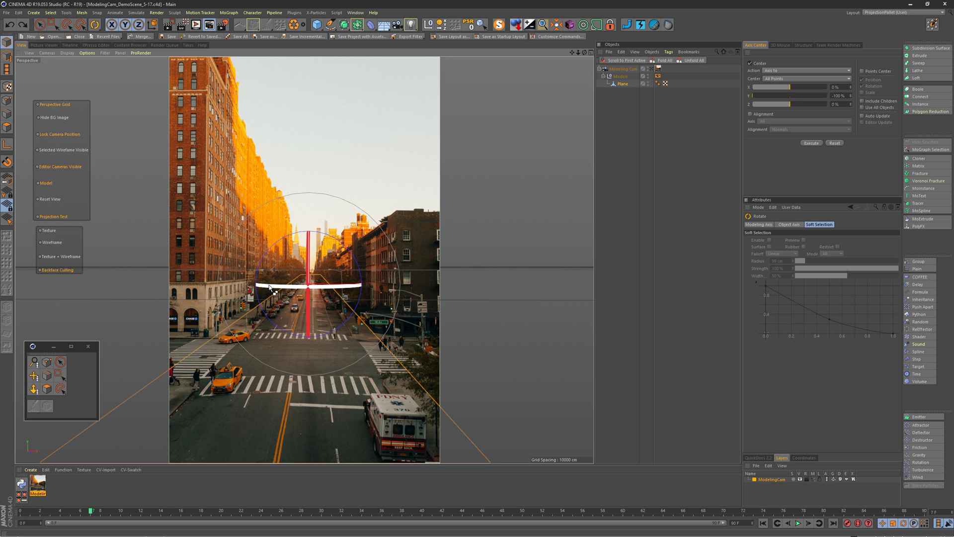
left_click_drag(270, 287, 336, 283)
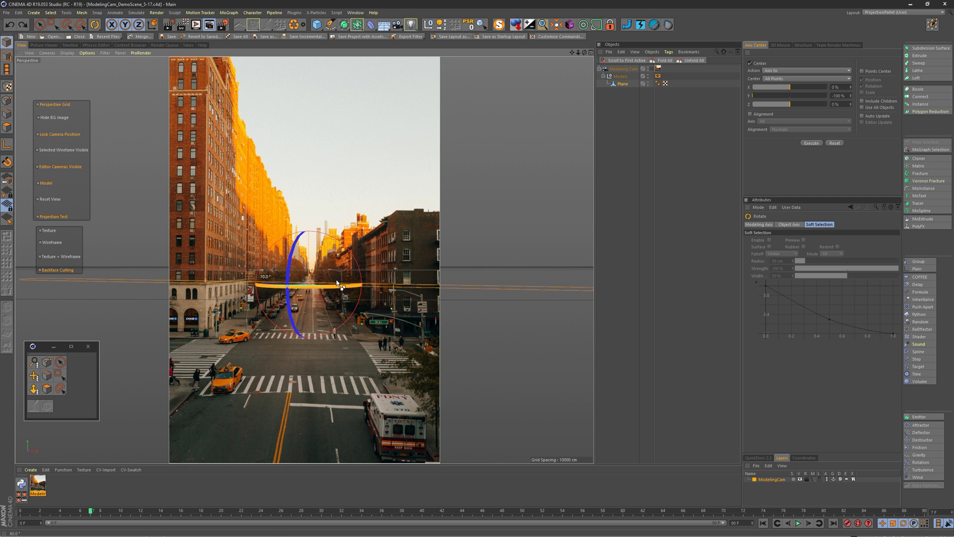
left_click_drag(337, 283, 350, 276)
- Move Plane.1 across to the intersection and fine-tune its edge
middle_click(321, 290)
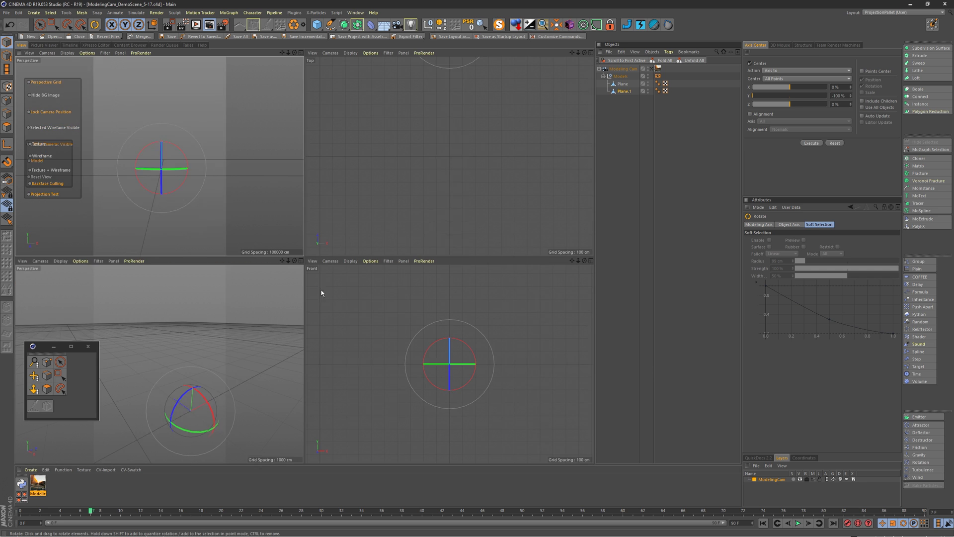
key("e")
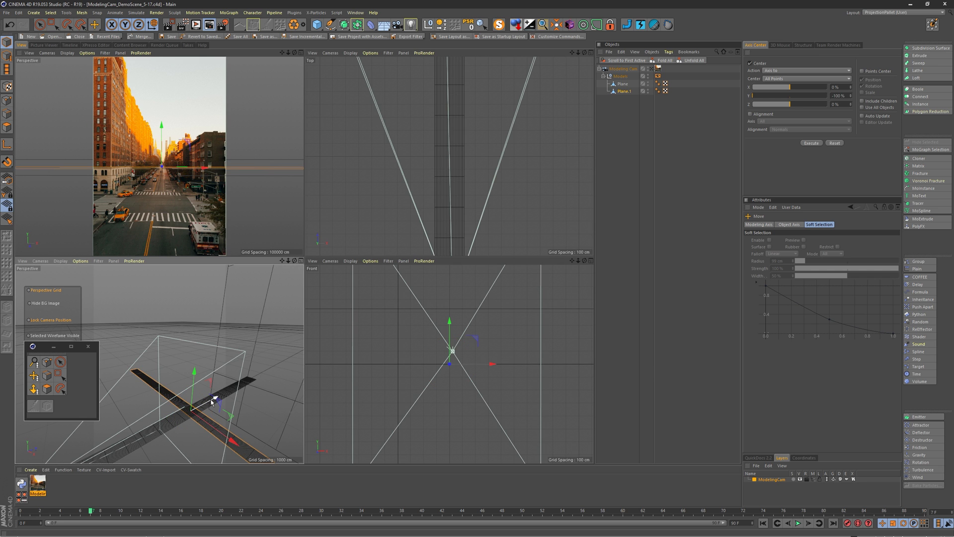
left_click_drag(212, 401, 104, 444)
middle_click(185, 201)
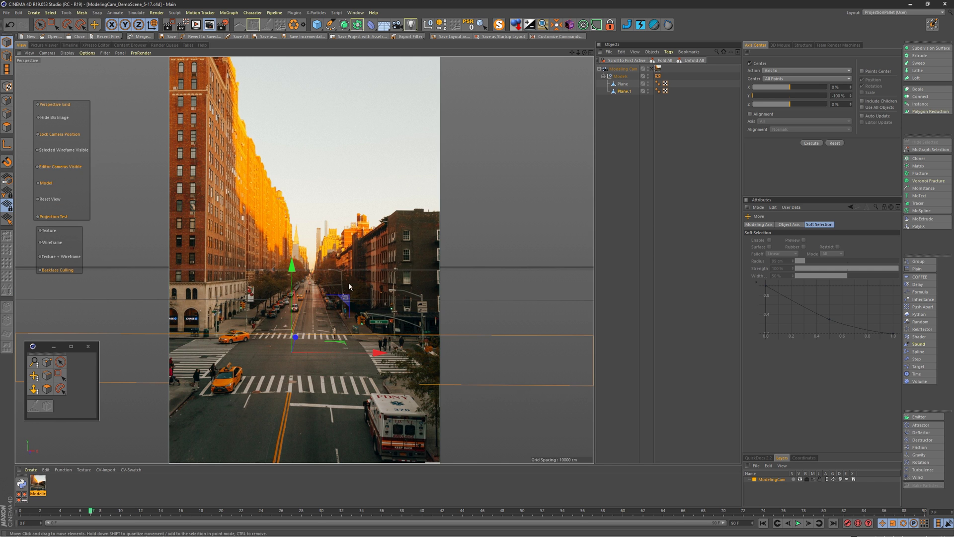
left_click_drag(296, 341, 298, 340)
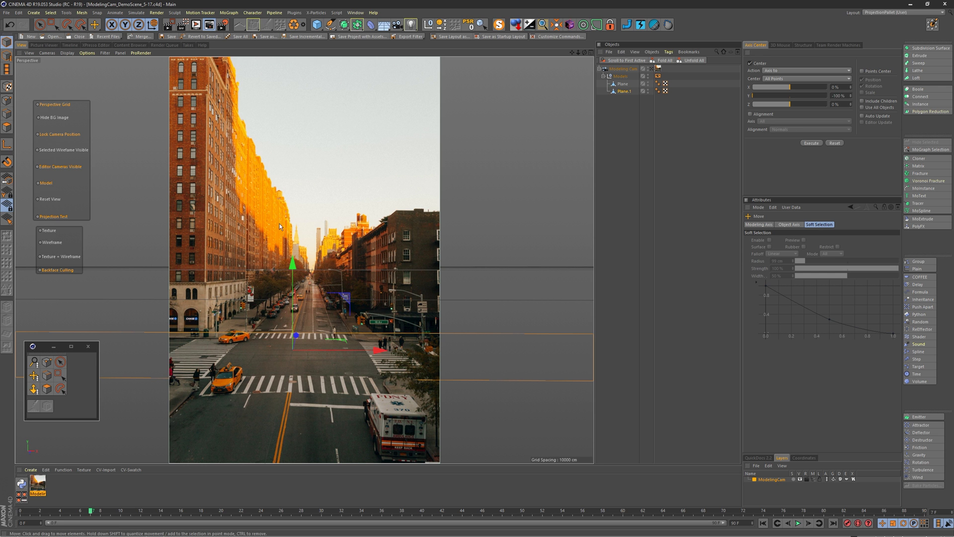
left_click(610, 216)
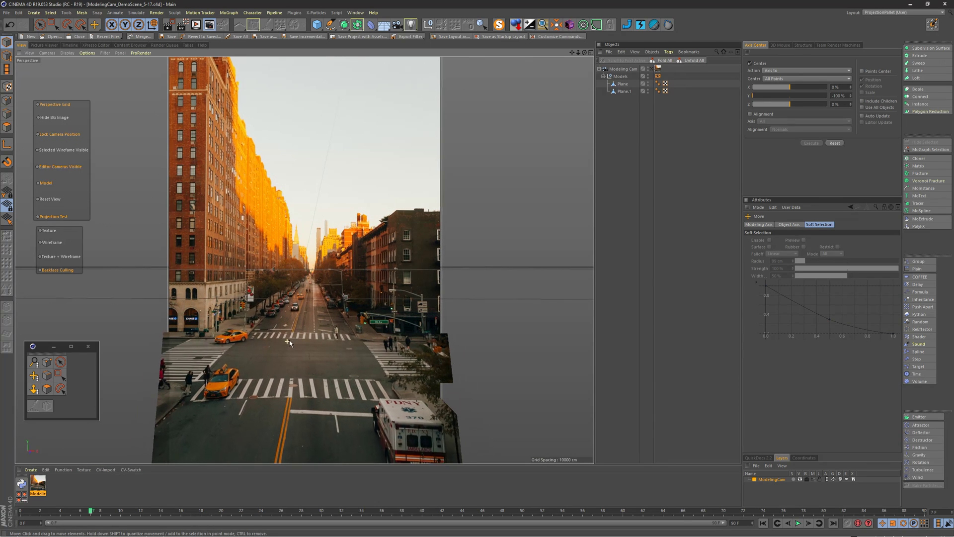
left_click(73, 270)
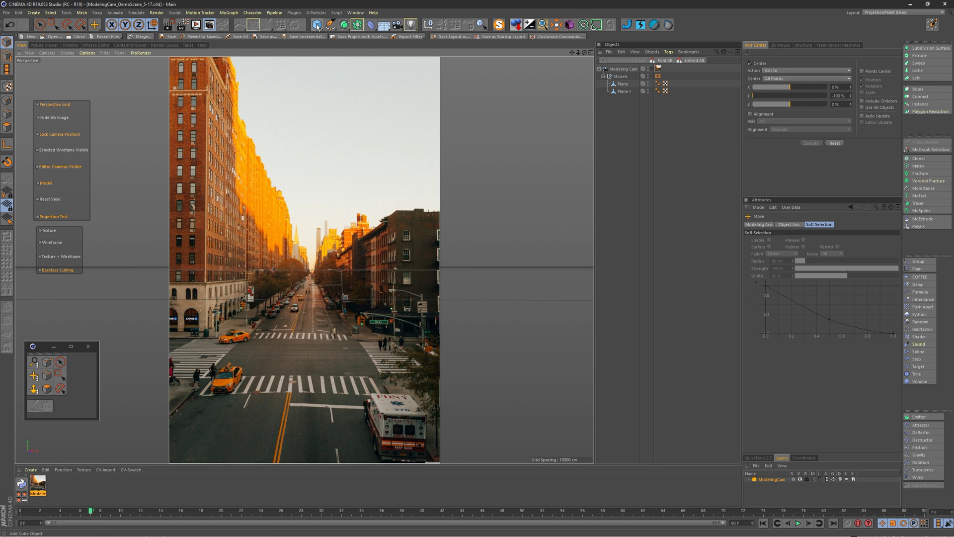
- Add a Cube, push it toward the camera, make it editable, place it under Models, and raise it
left_click_drag(317, 24, 328, 32)
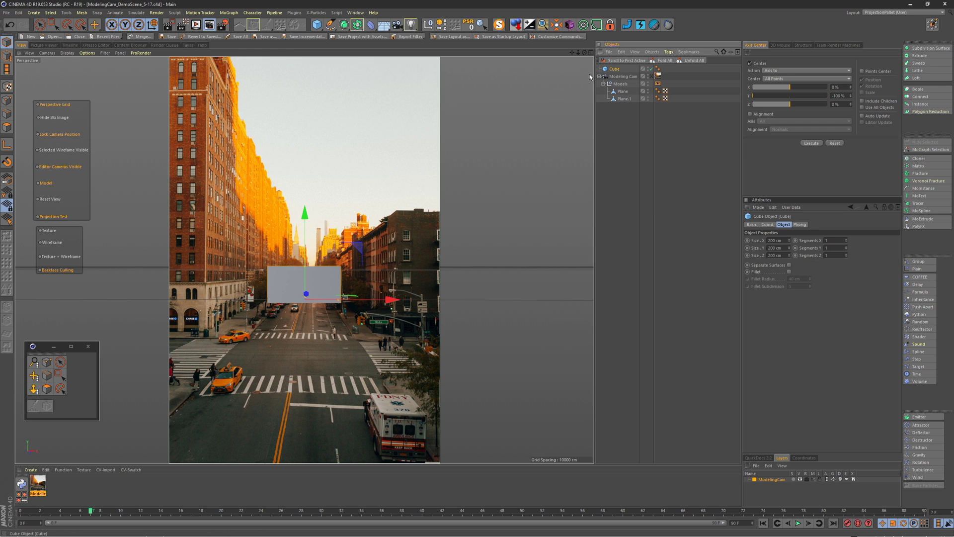
middle_click(349, 265)
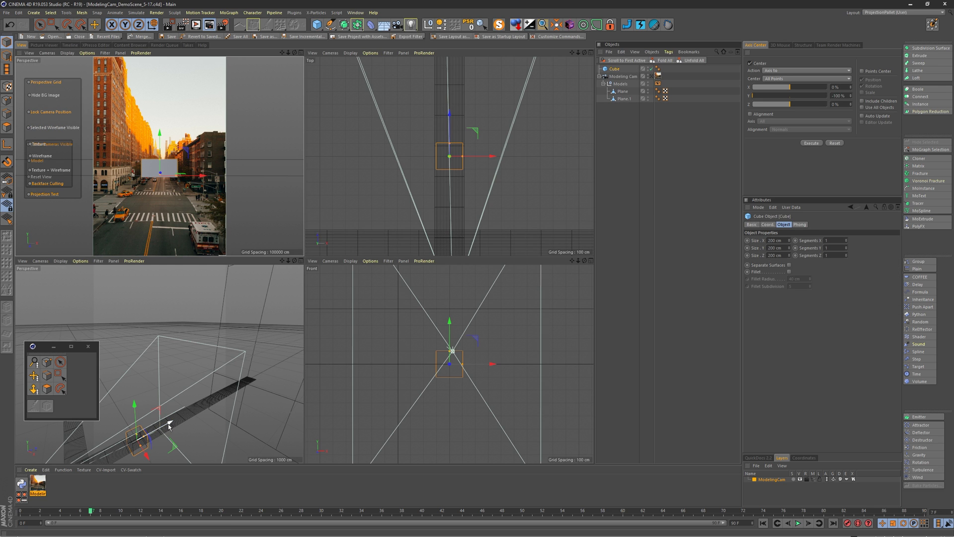
left_click_drag(164, 434, 120, 457)
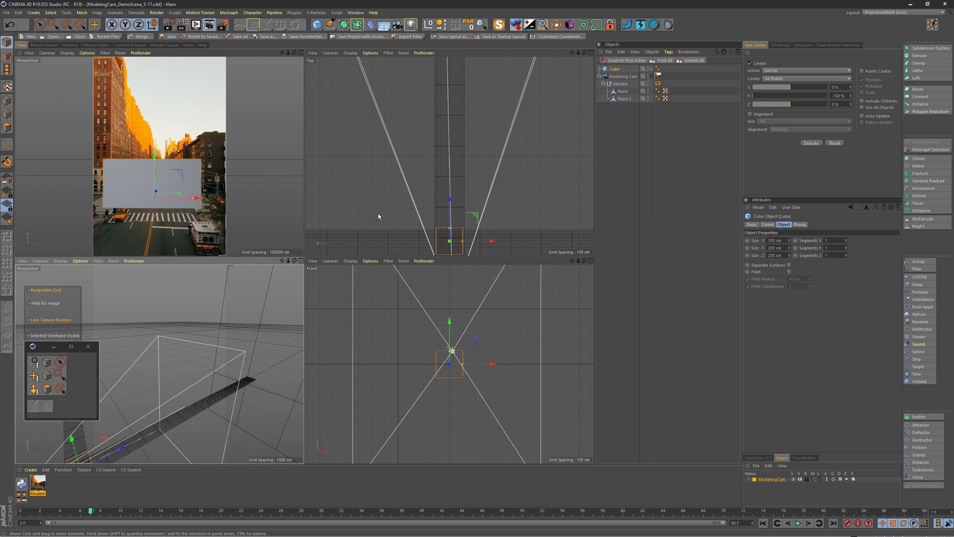
key("c")
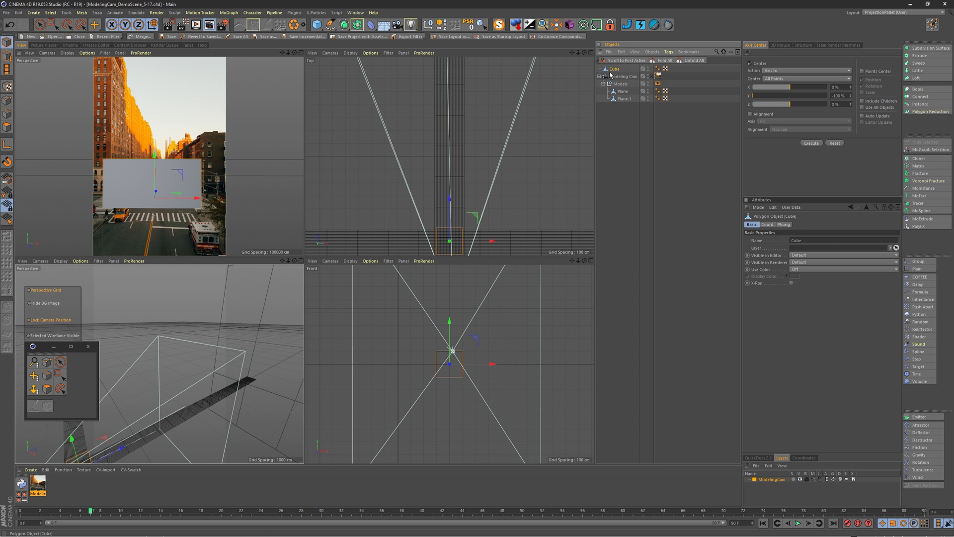
middle_click(298, 91)
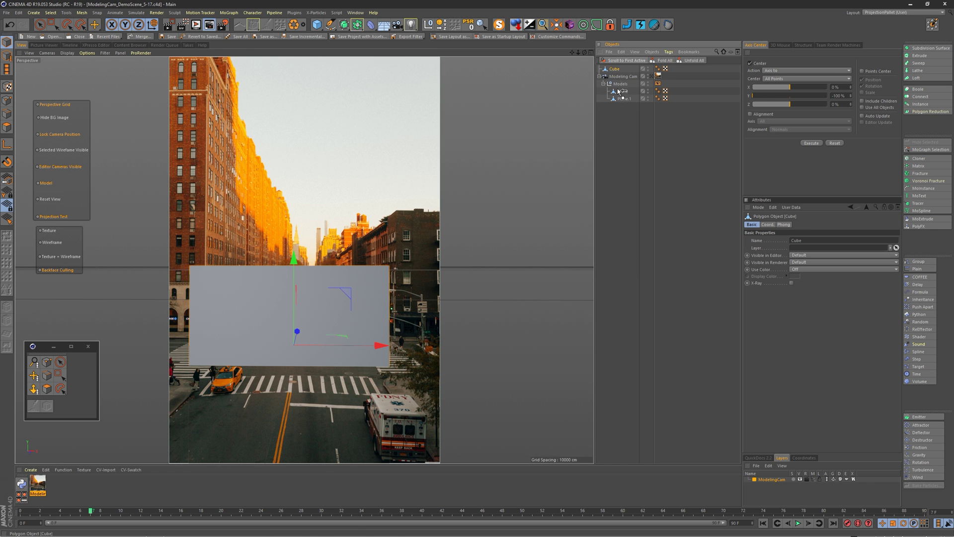
left_click_drag(615, 68, 615, 84)
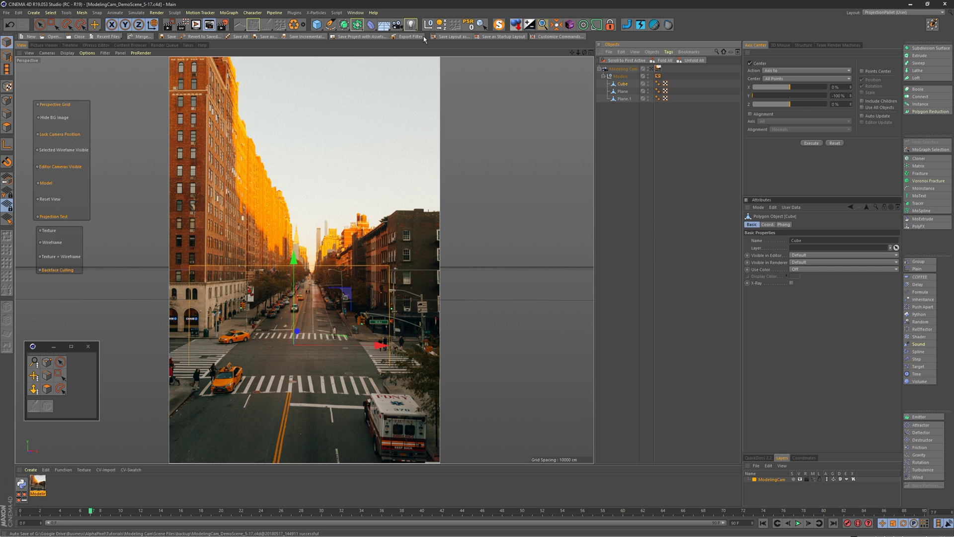
left_click(523, 25)
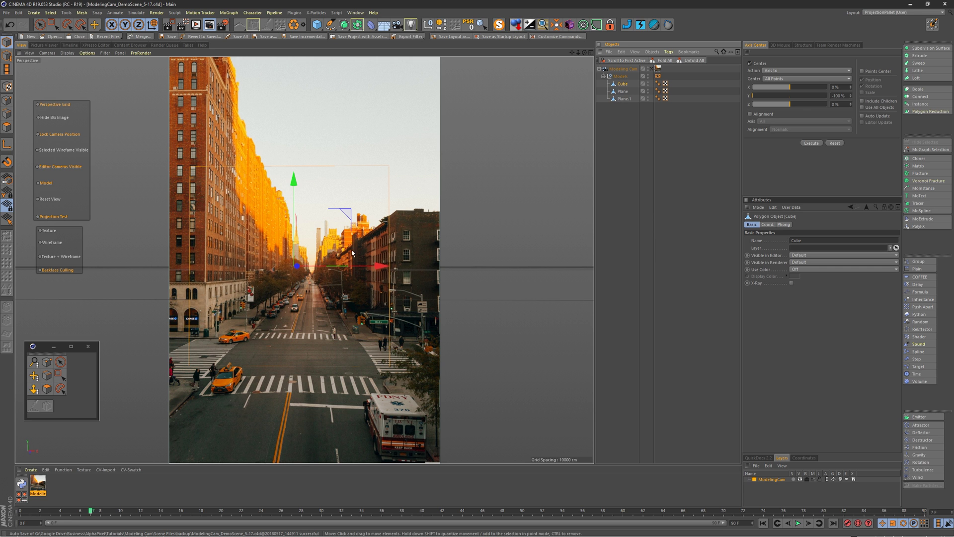
- Switch to wireframe display, hide Plane.1, and move the cube over the left buildings
left_click(48, 243)
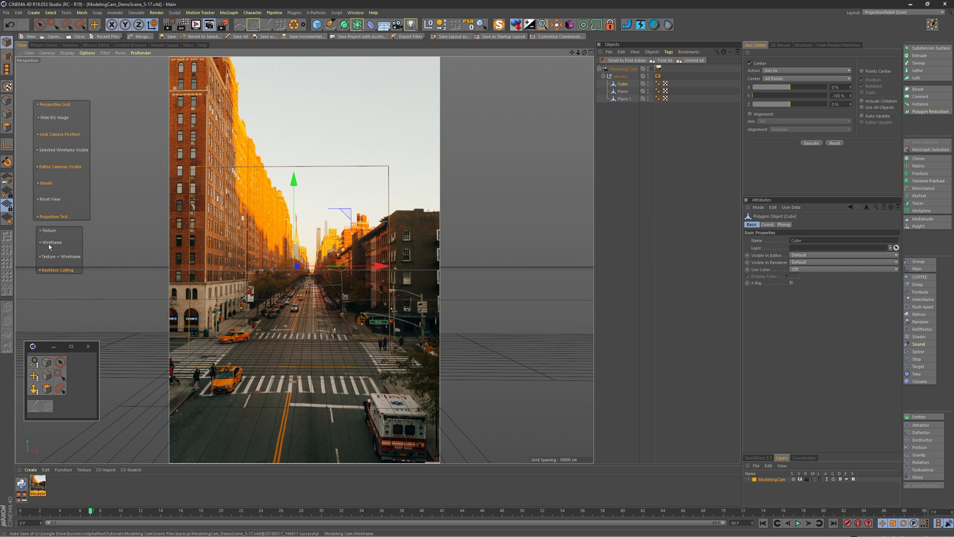
left_click(568, 162)
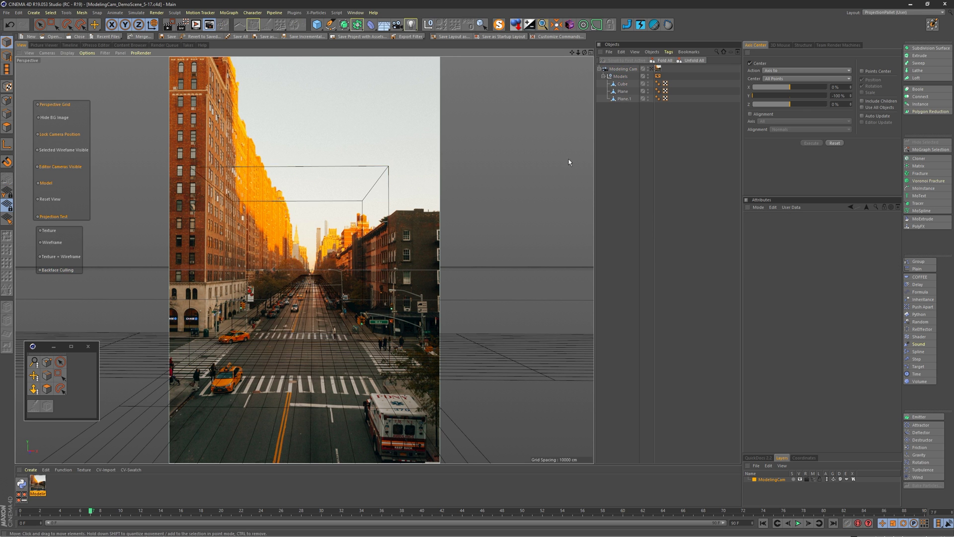
left_click(648, 98)
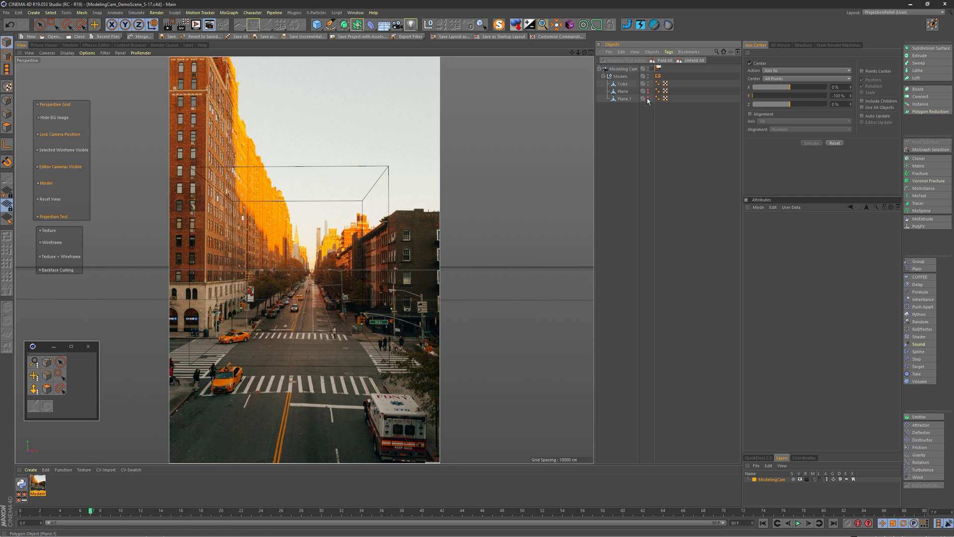
left_click(341, 242)
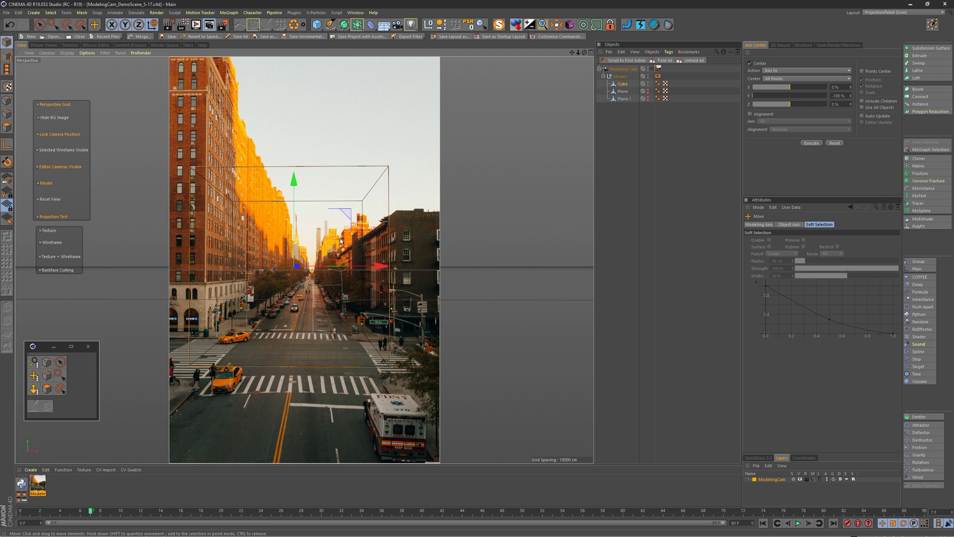
left_click_drag(402, 294, 278, 256)
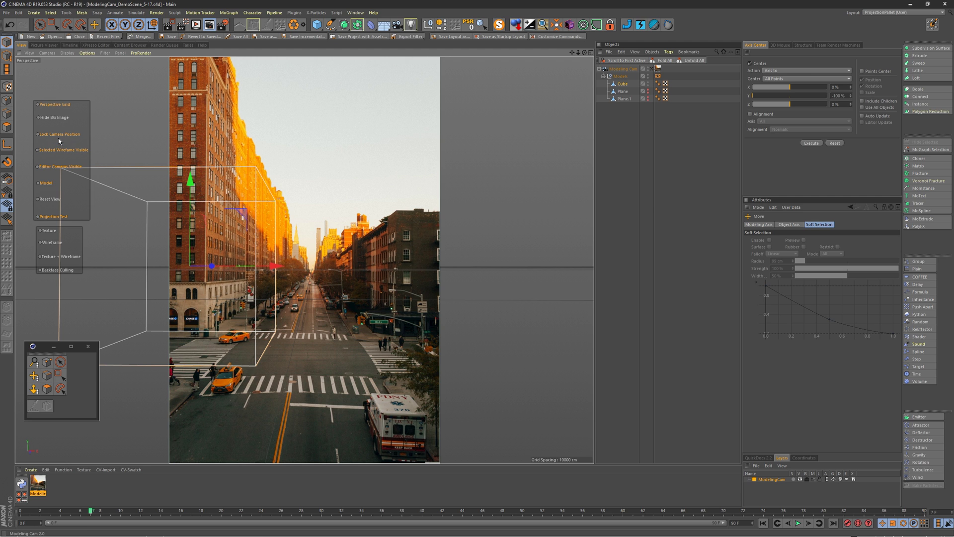
- Unhide the planes, keep Modeling Cam's Selected Wireframe Visible on, and reselect the Cube
left_click(648, 91)
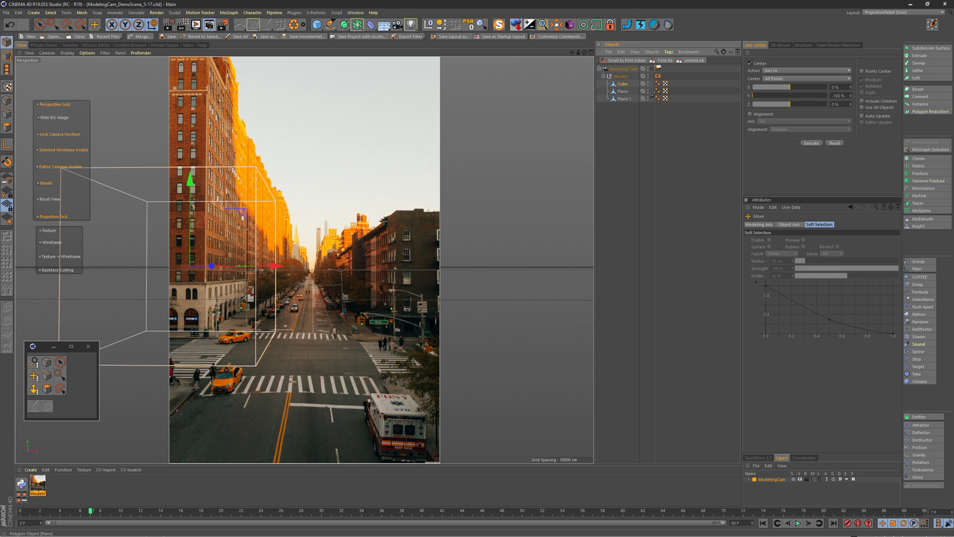
left_click(648, 98)
left_click(623, 69)
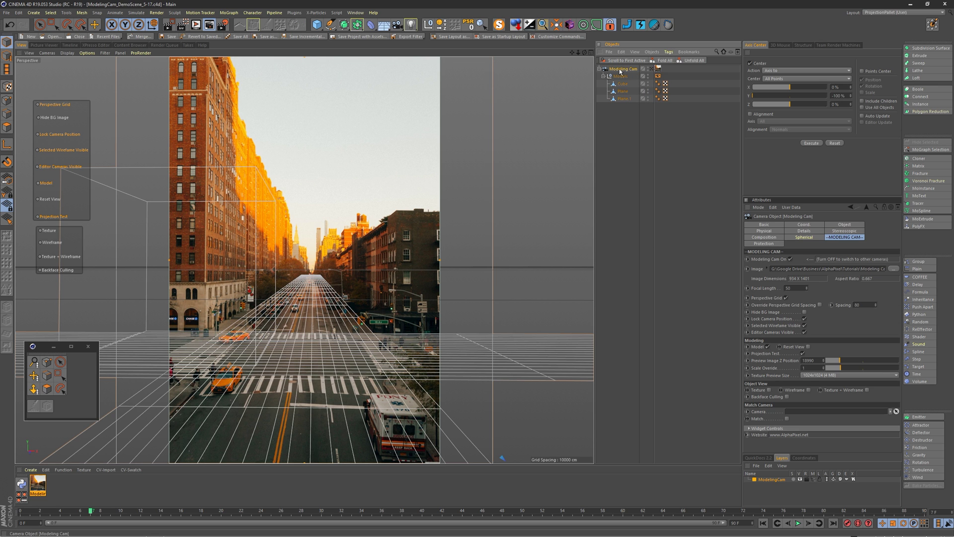
left_click(54, 150)
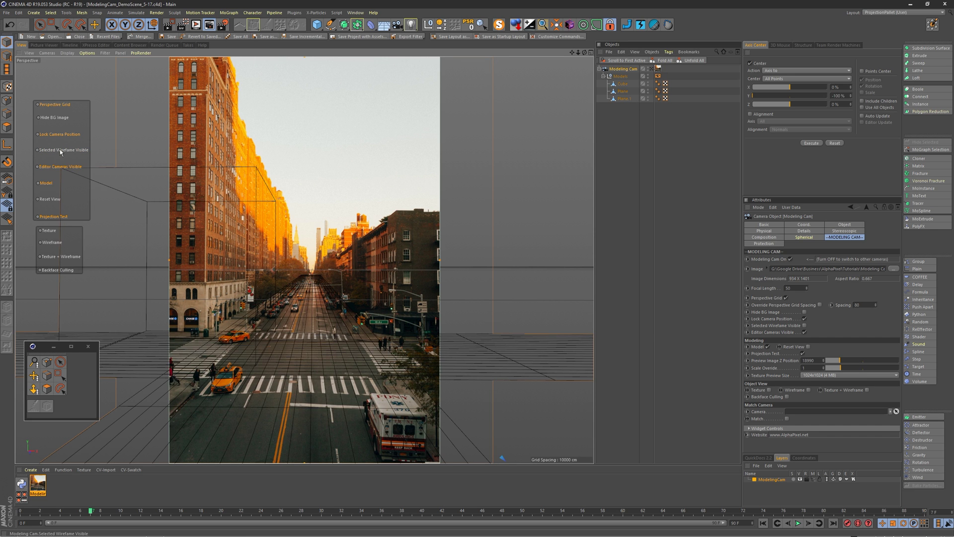
left_click(59, 149)
left_click(648, 92)
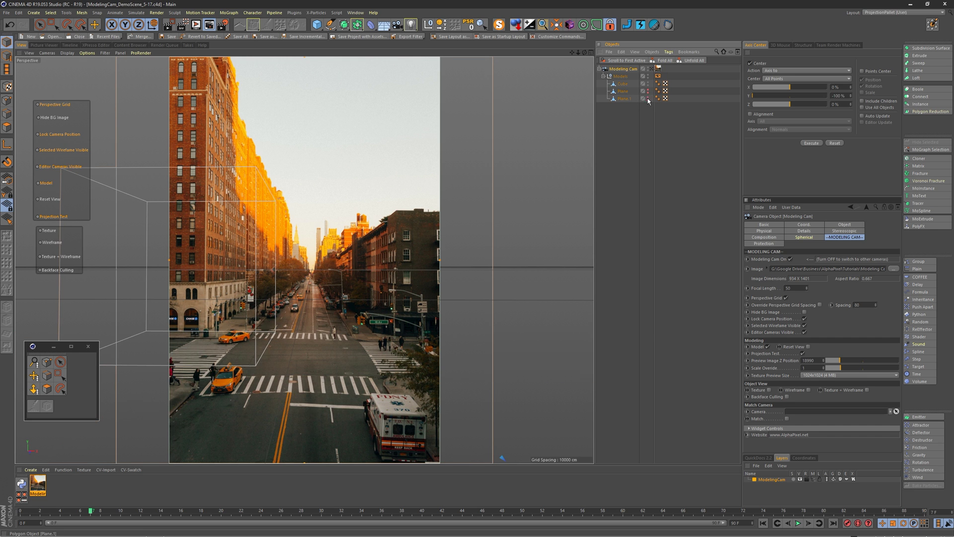
left_click(627, 114)
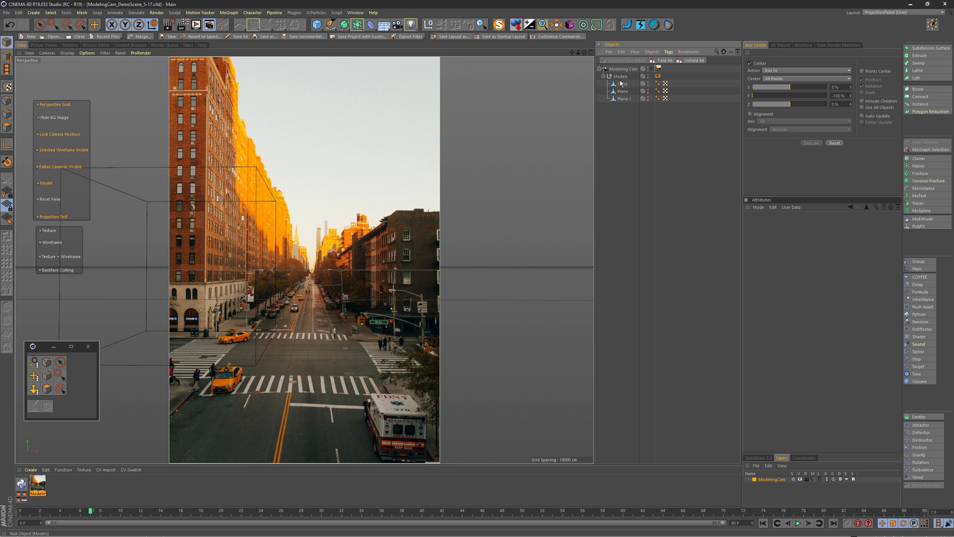
left_click(621, 84)
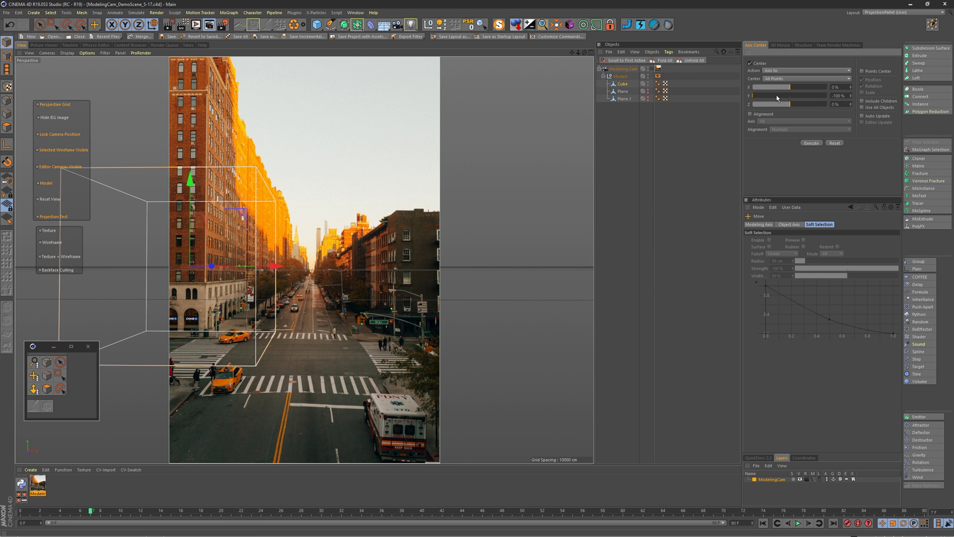
- Move the cube's axis to its bottom, shift the cube down the street, and stretch it taller
left_click(812, 143)
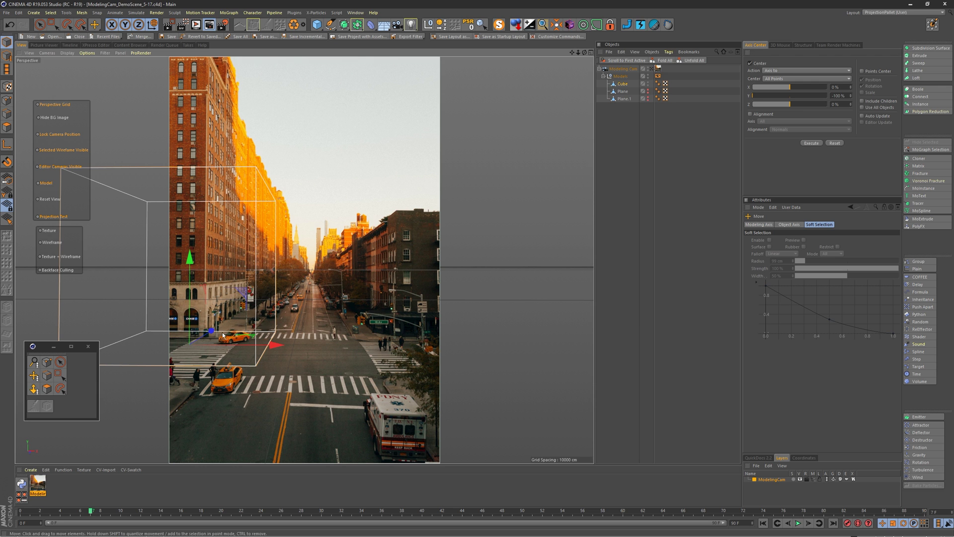
mouse_move(213, 329)
left_mouse_down()
mouse_move(295, 324)
mouse_move(242, 319)
left_mouse_up()
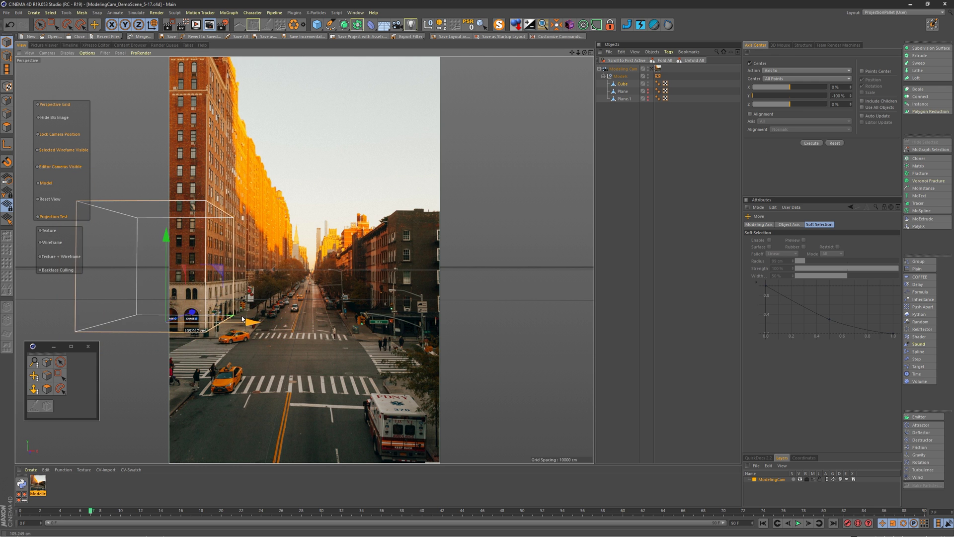
key("t")
left_click_drag(167, 232, 172, 124)
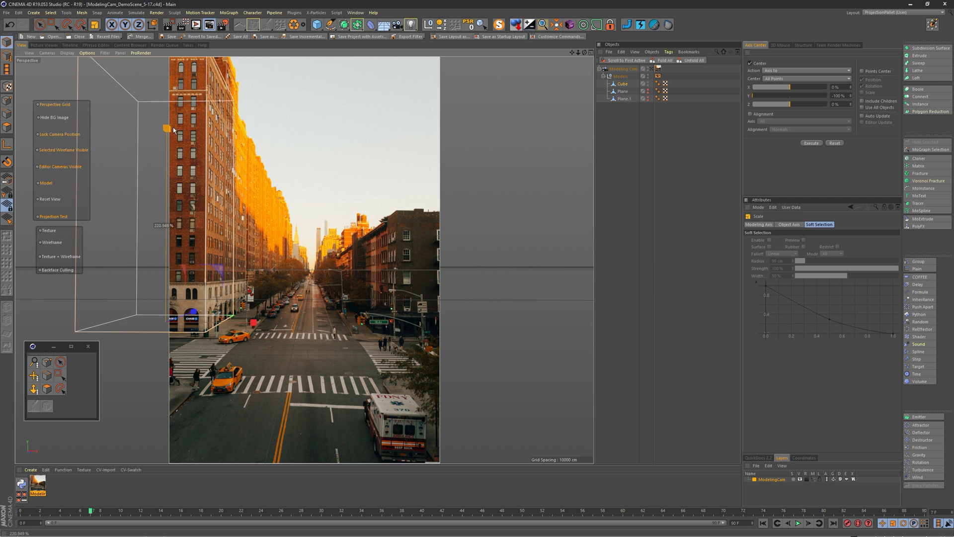
left_click_drag(173, 124, 182, 108)
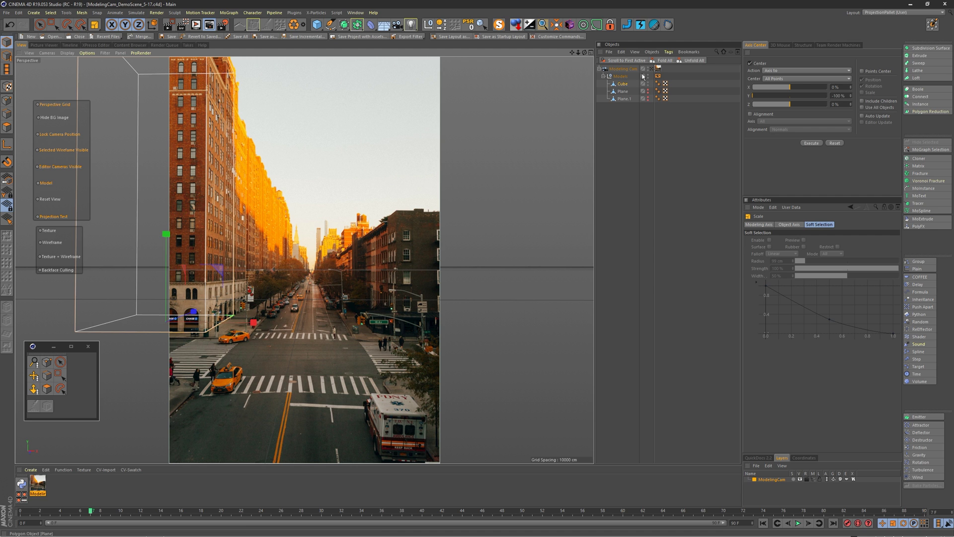
- Set the cube's Axis Center to X 100%, Z -100% and enlarge it along the left buildings
left_click(626, 84)
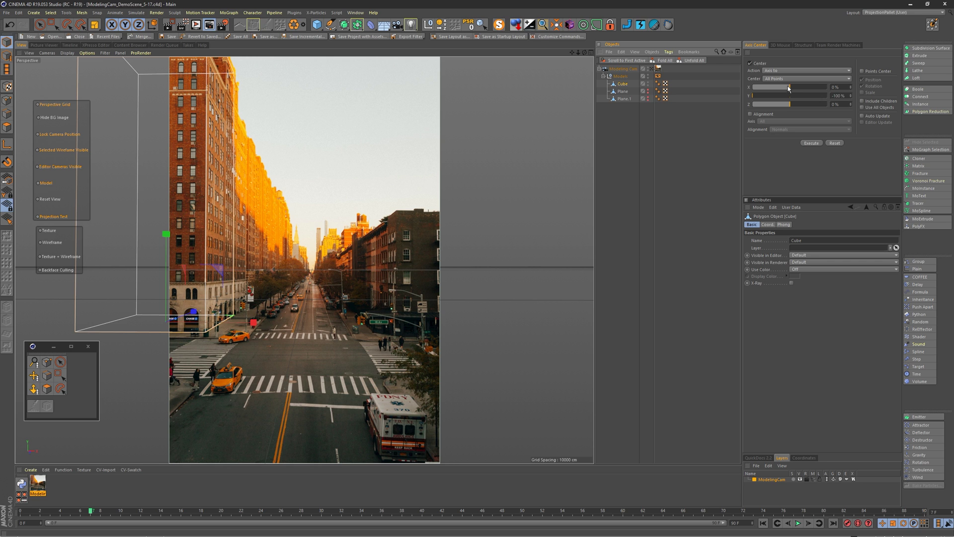
left_click_drag(788, 88, 847, 88)
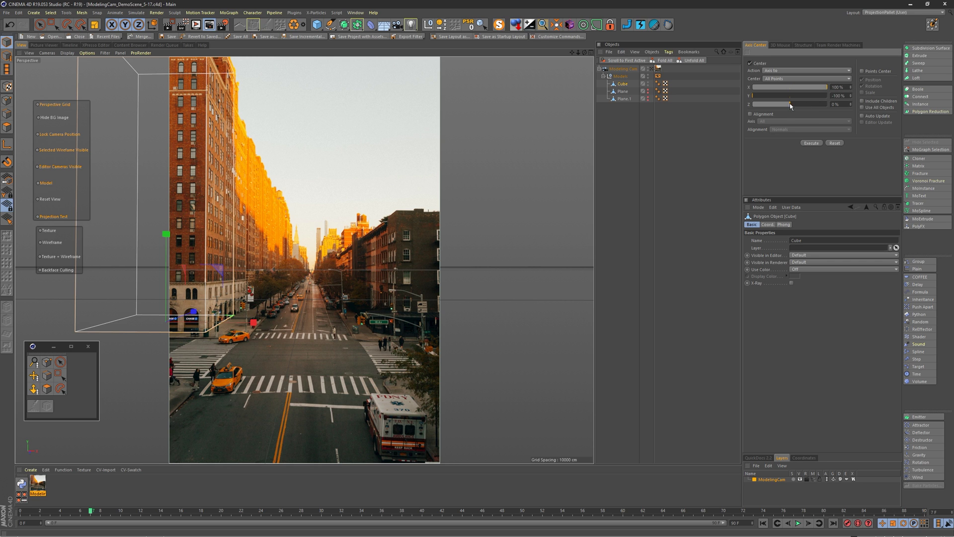
left_click_drag(789, 103, 746, 106)
left_click(812, 143)
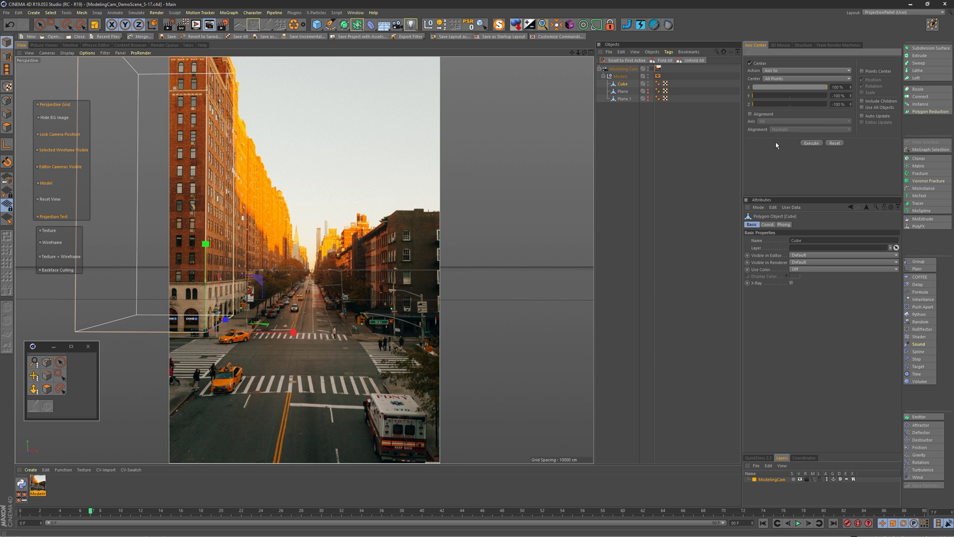
key("t")
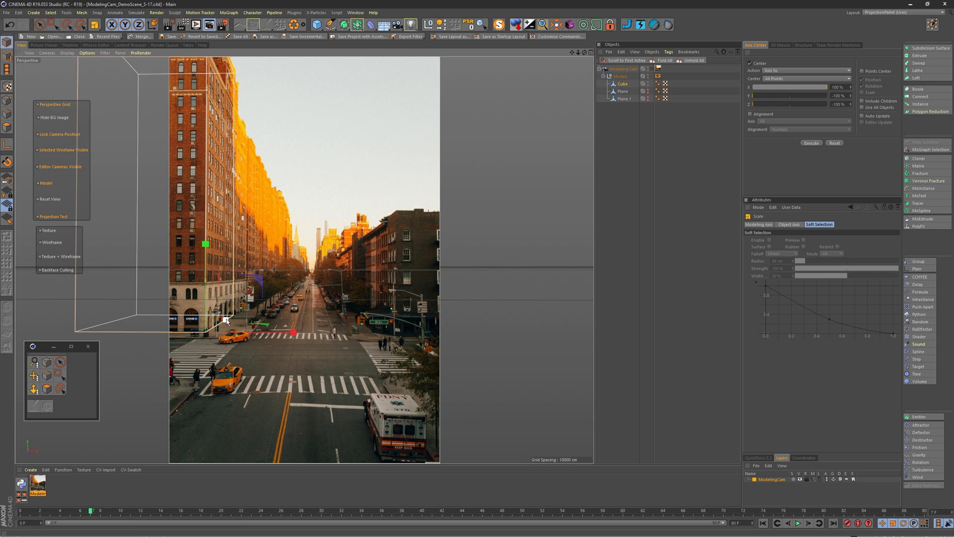
left_click_drag(226, 318, 303, 275)
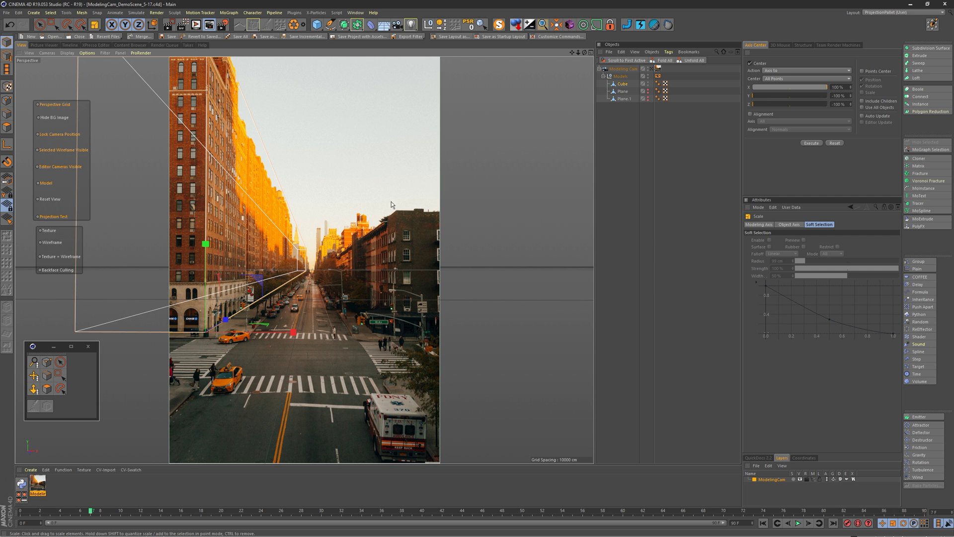
left_click(627, 123)
left_click(621, 83)
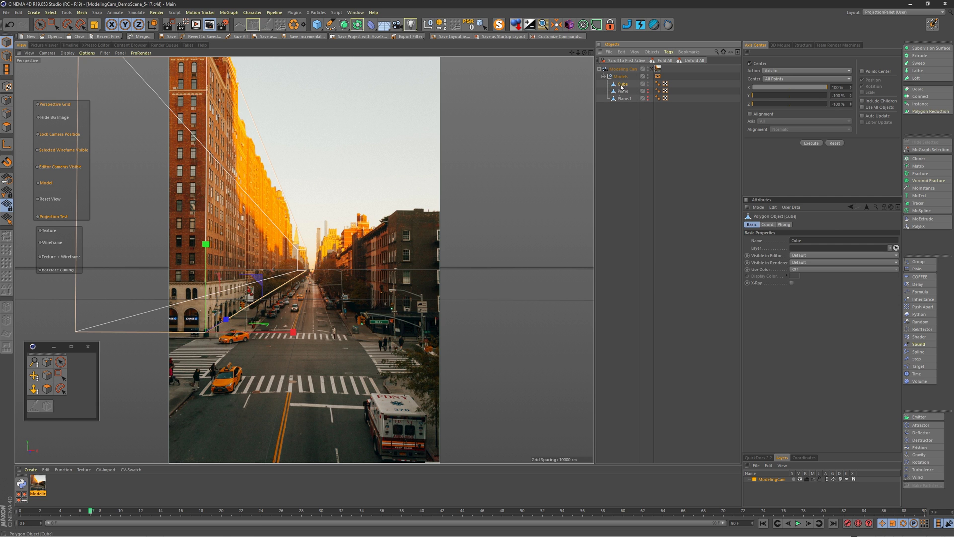
key("e")
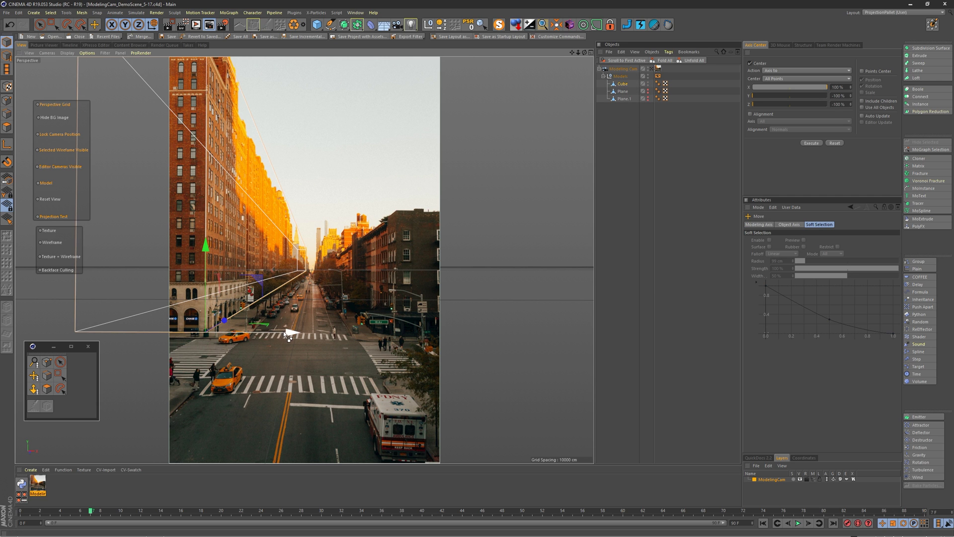
- Duplicate the cube as Cube.1 for the right-side building, reduce its height, and set Axis Center X to -100%
left_click_drag(286, 329, 619, 300)
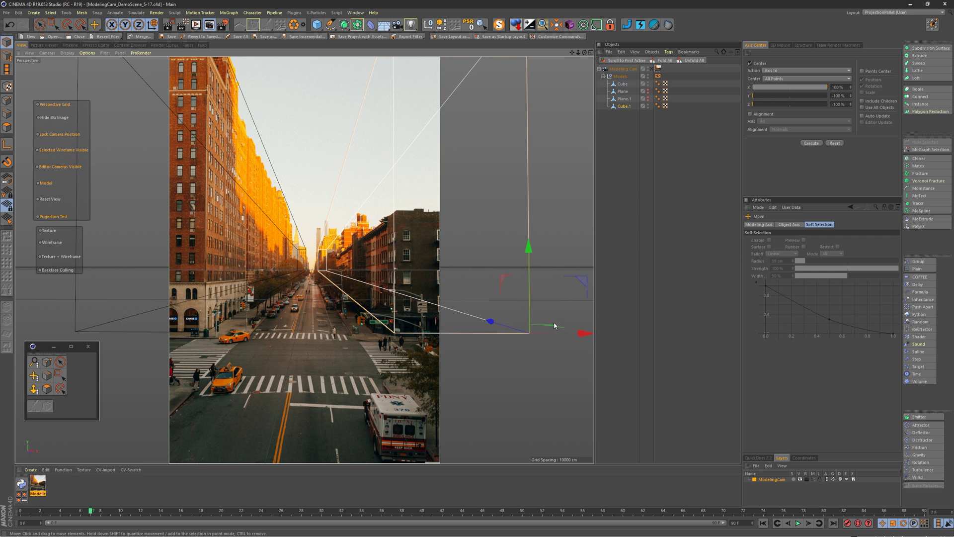
left_click_drag(584, 332, 585, 334, "ctrl")
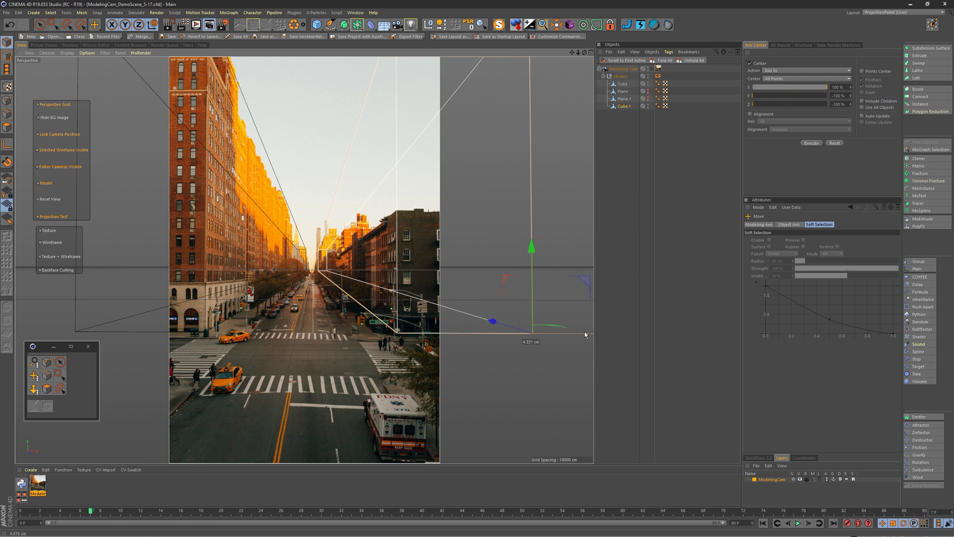
left_click(634, 131)
left_click(623, 106)
key("t")
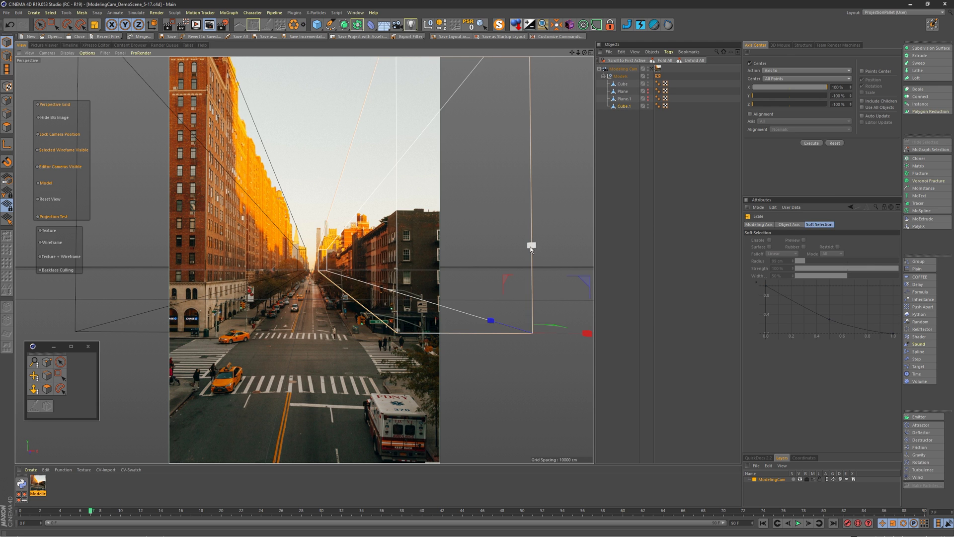
left_click_drag(530, 245, 537, 299)
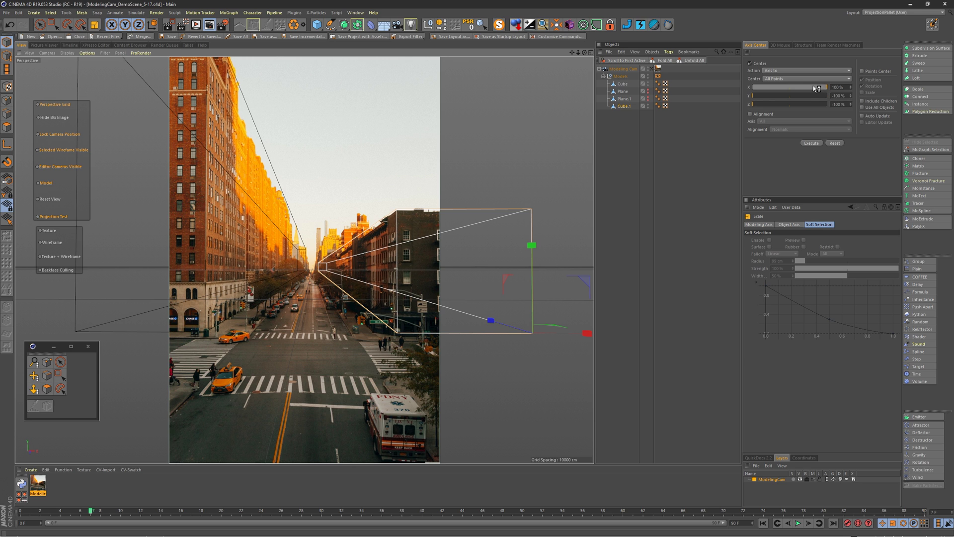
left_click_drag(813, 90, 728, 99)
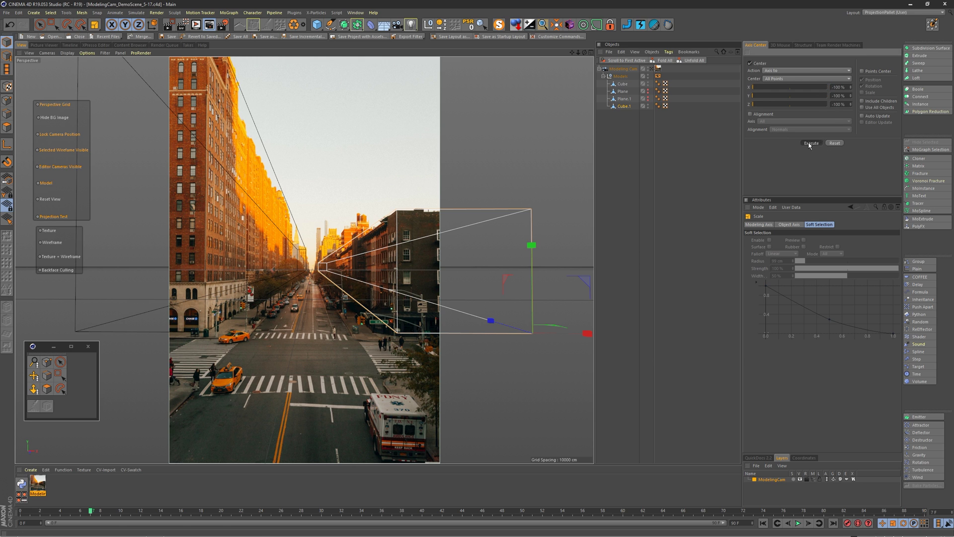
key("e")
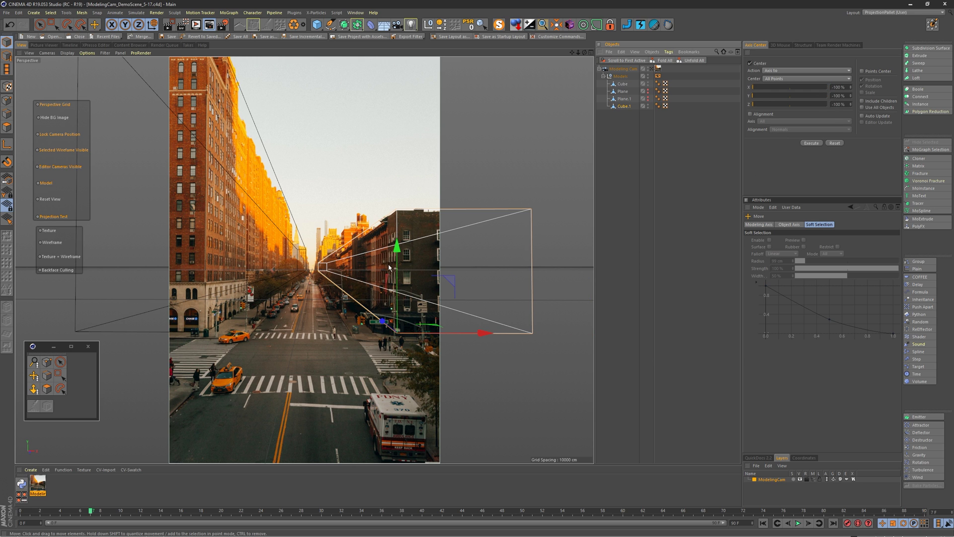
- Lower Cube.1's top slightly and extend its depth toward the camera
key("t")
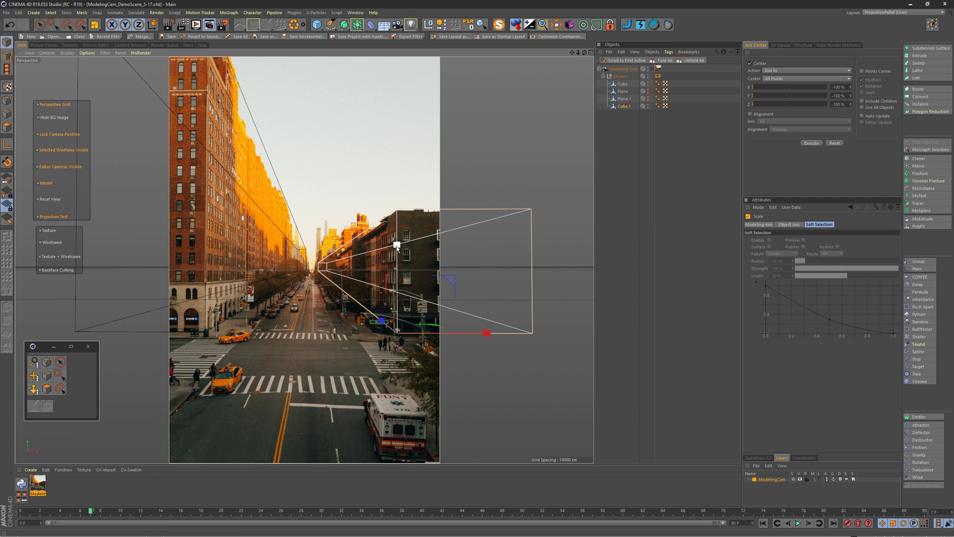
left_click_drag(396, 246, 396, 249)
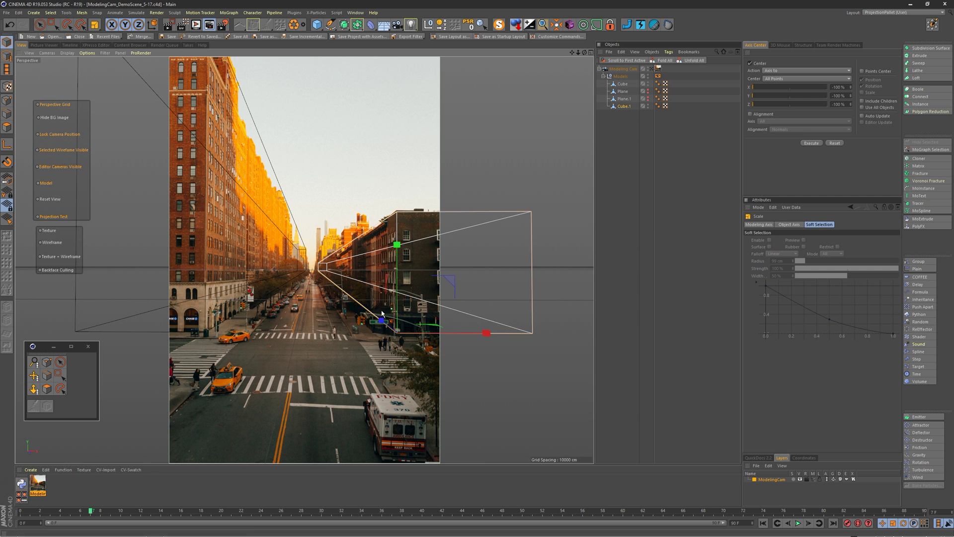
left_click_drag(380, 321, 403, 325)
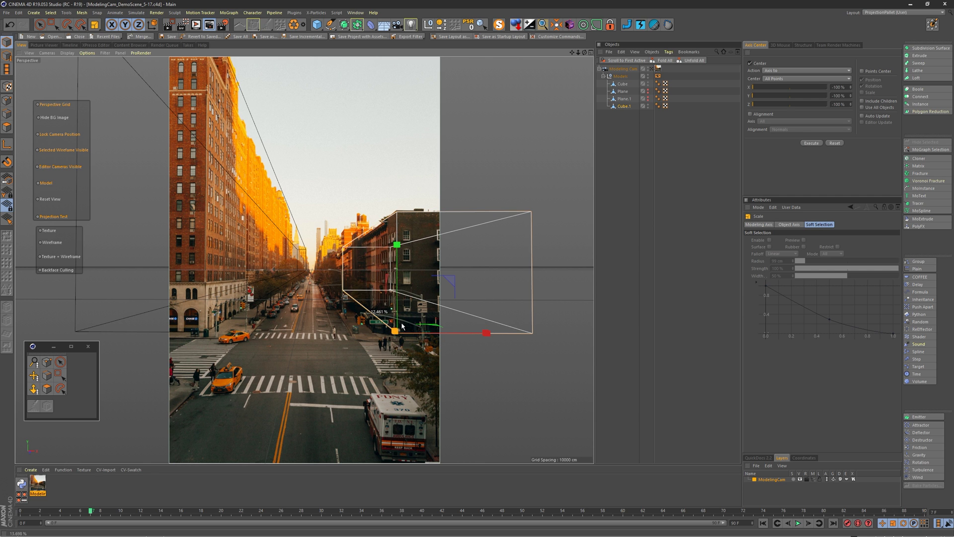
mouse_move(403, 325)
left_mouse_down()
mouse_move(383, 321)
mouse_move(334, 273)
left_mouse_up()
key("e")
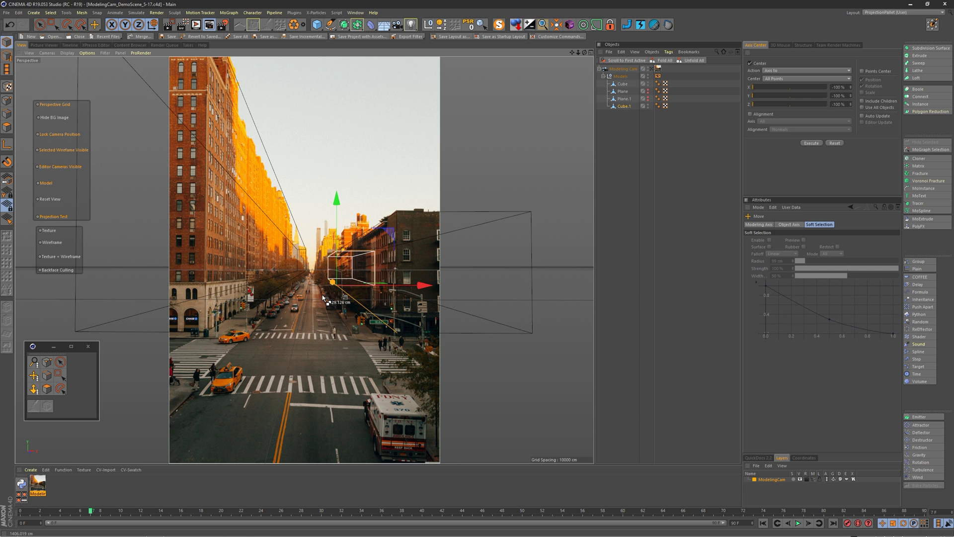
- Scale Cube.2 taller and fit it over the distant buildings farther down the street
key("t")
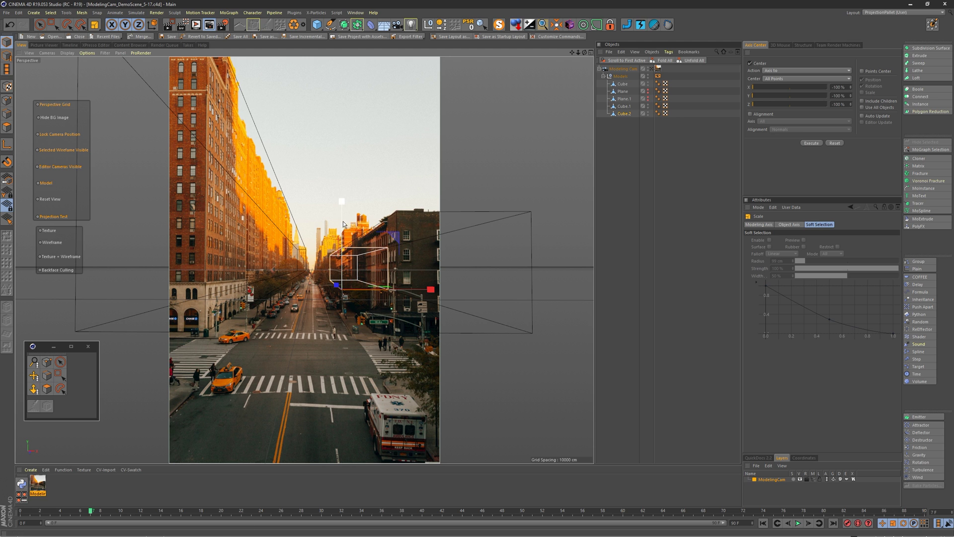
left_click_drag(342, 203, 356, 178)
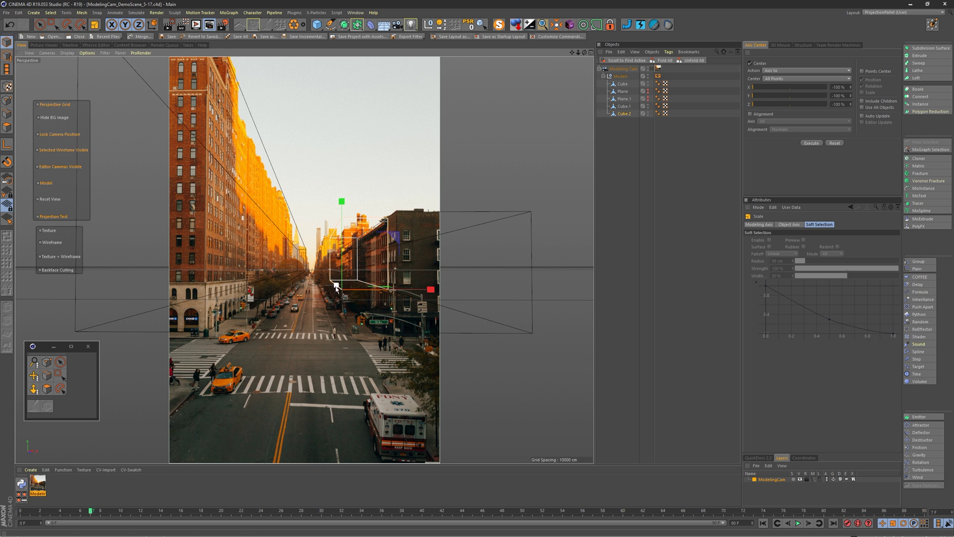
left_click_drag(336, 284, 324, 287)
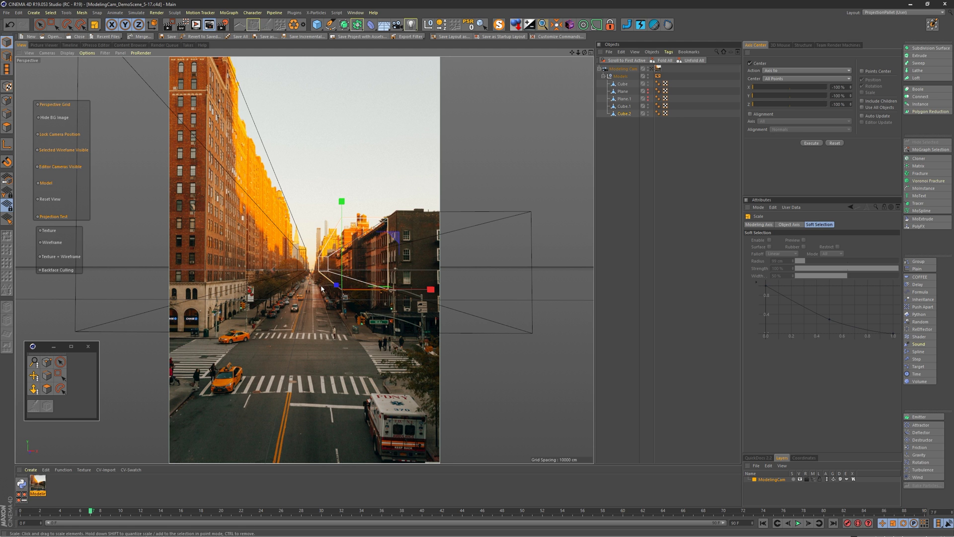
left_click(626, 188)
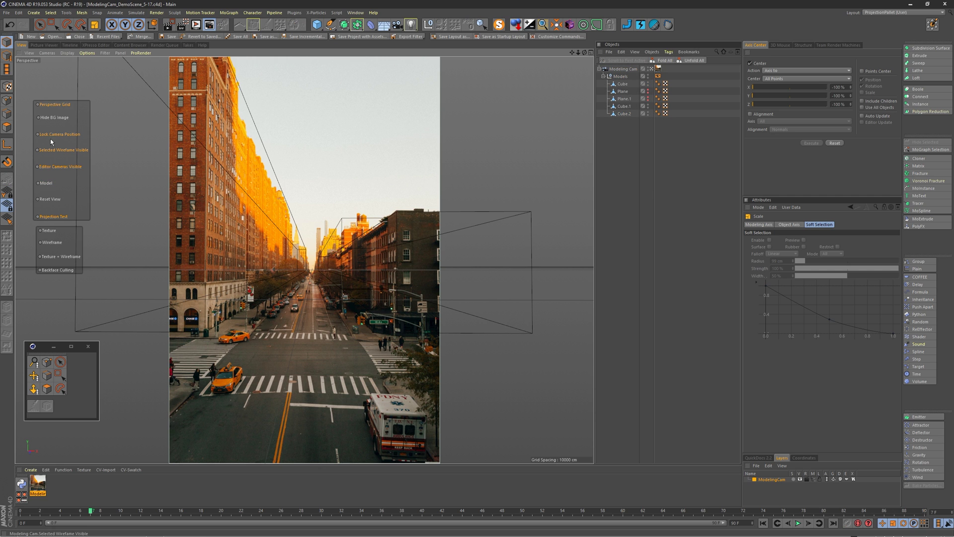
- Show the textured projection without wireframes and return to the matched camera view
left_click(47, 231)
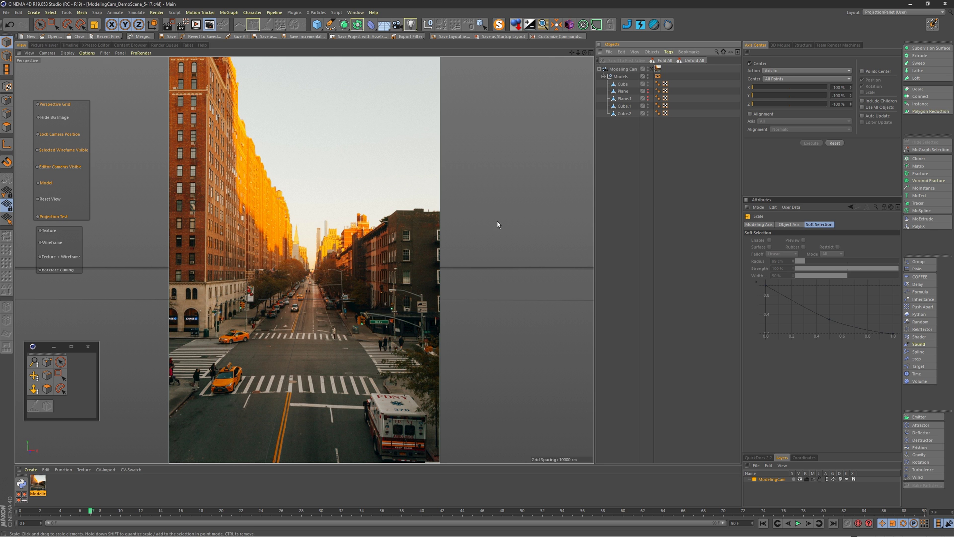
scroll(311, 301, "up", 3)
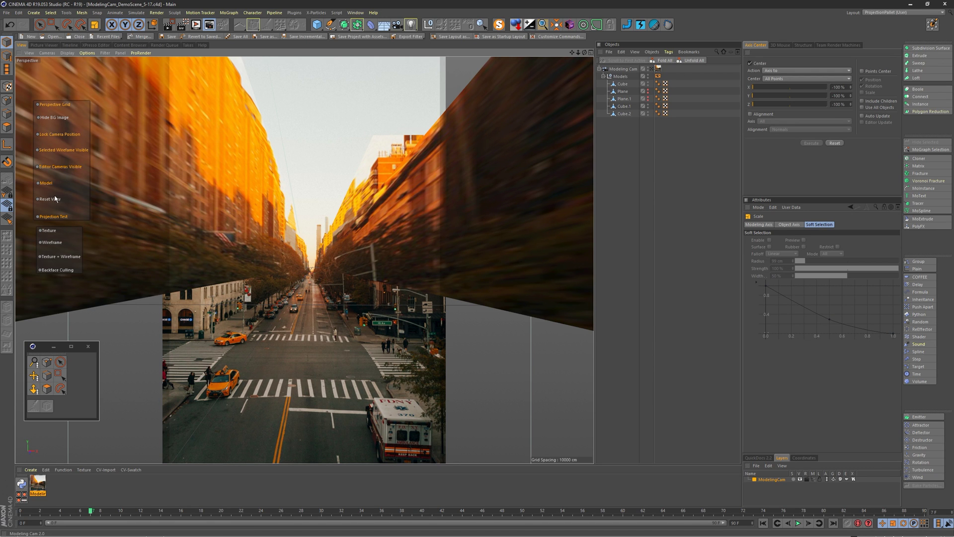
key("ctrl+shift+z")
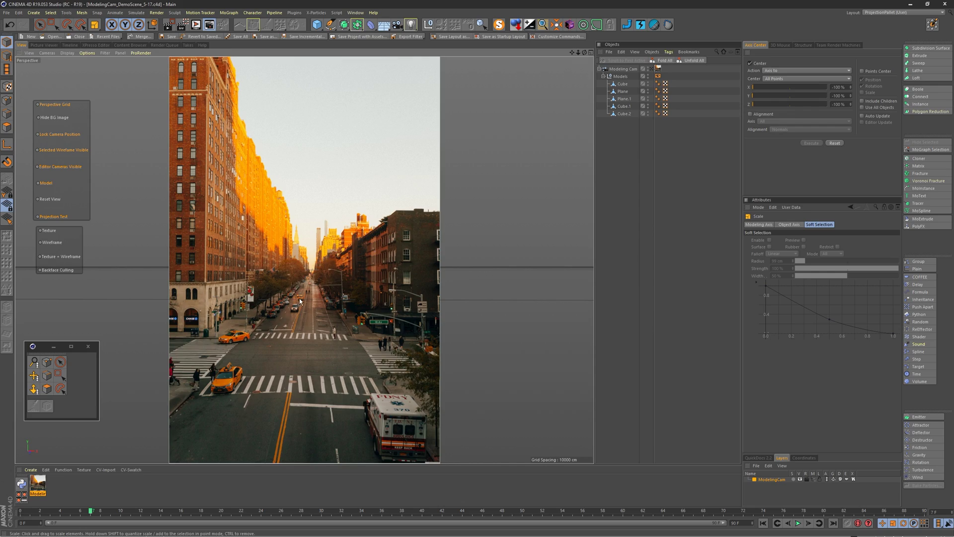
scroll(301, 298, "up", 3)
scroll(304, 296, "up", 2)
scroll(309, 296, "up", 2)
scroll(315, 295, "up", 2)
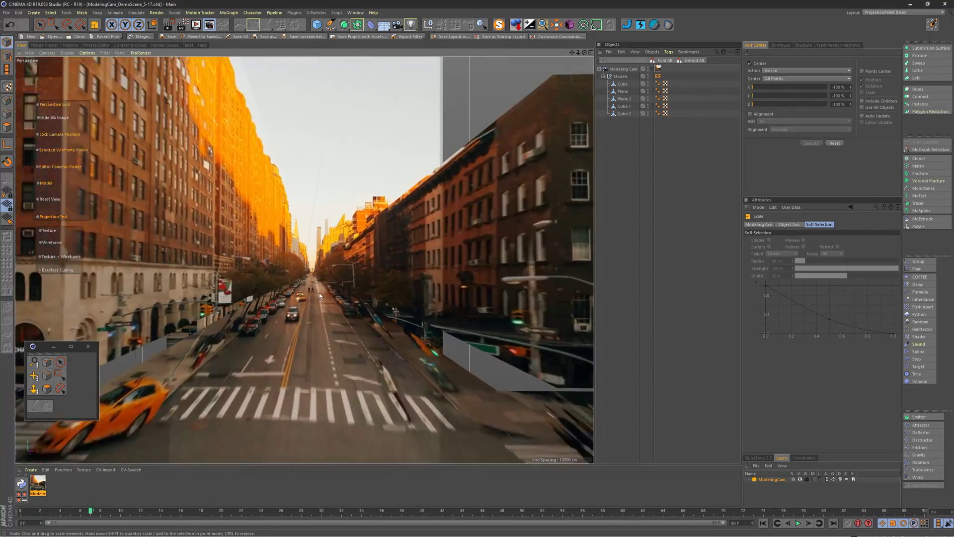
scroll(323, 293, "up", 2)
scroll(303, 294, "down", 8)
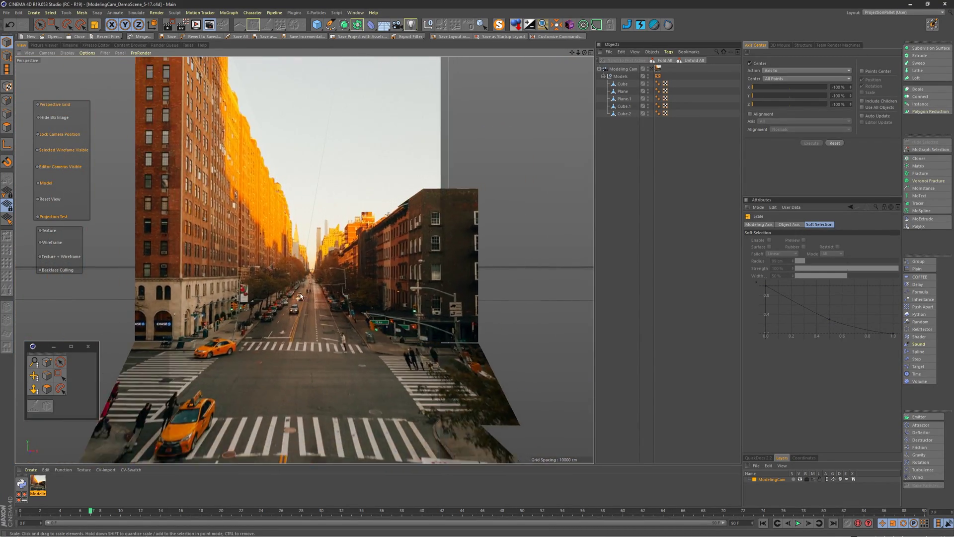
- Enlarge the ground plane and zoom in and out to inspect it
left_click(624, 99)
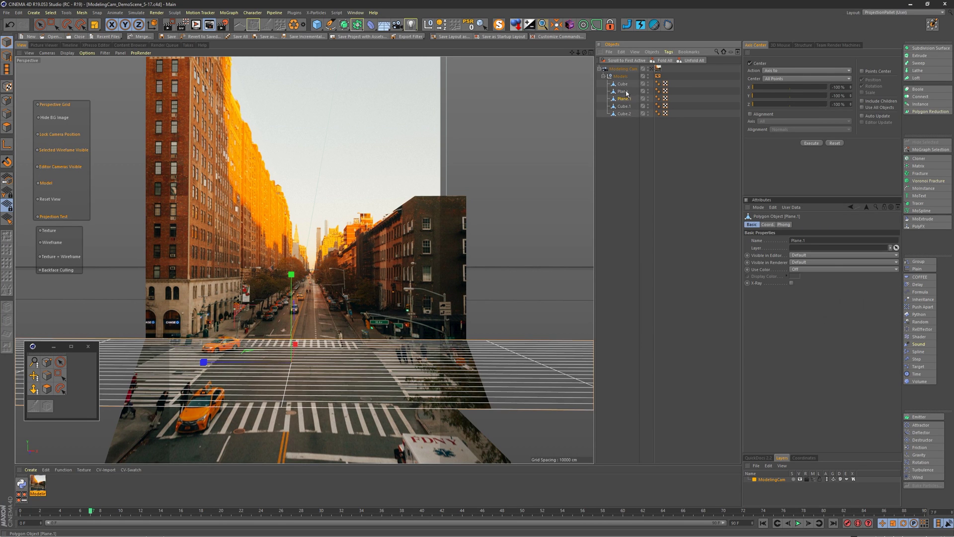
key("t")
left_click_drag(467, 258, 505, 258)
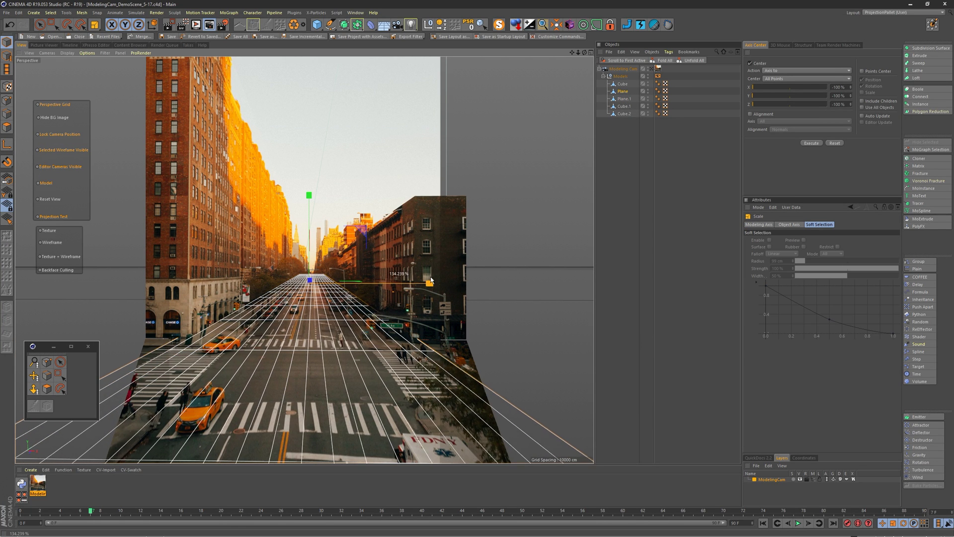
left_click(649, 163)
scroll(338, 293, "up", 3)
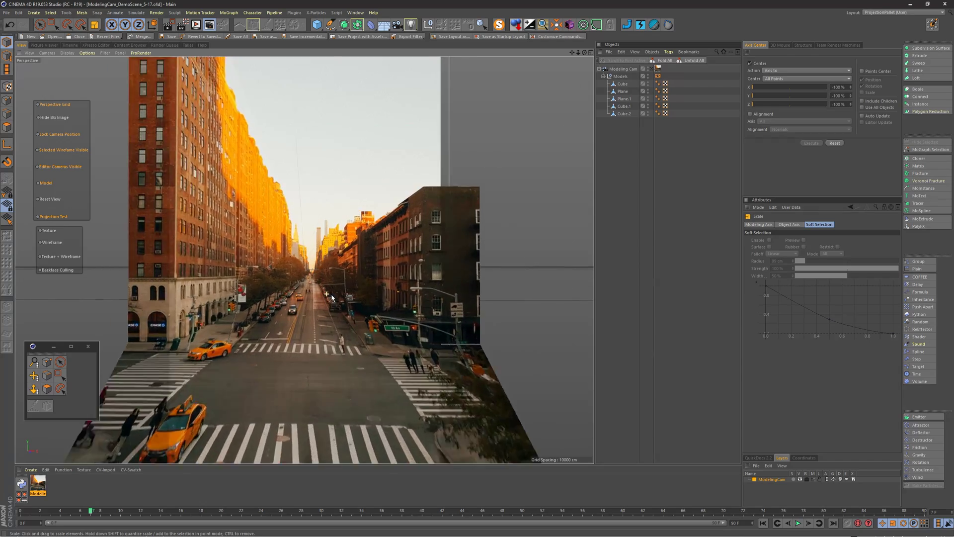
scroll(337, 293, "up", 3)
scroll(337, 294, "down", 3)
scroll(333, 290, "down", 3)
scroll(333, 290, "down", 3)
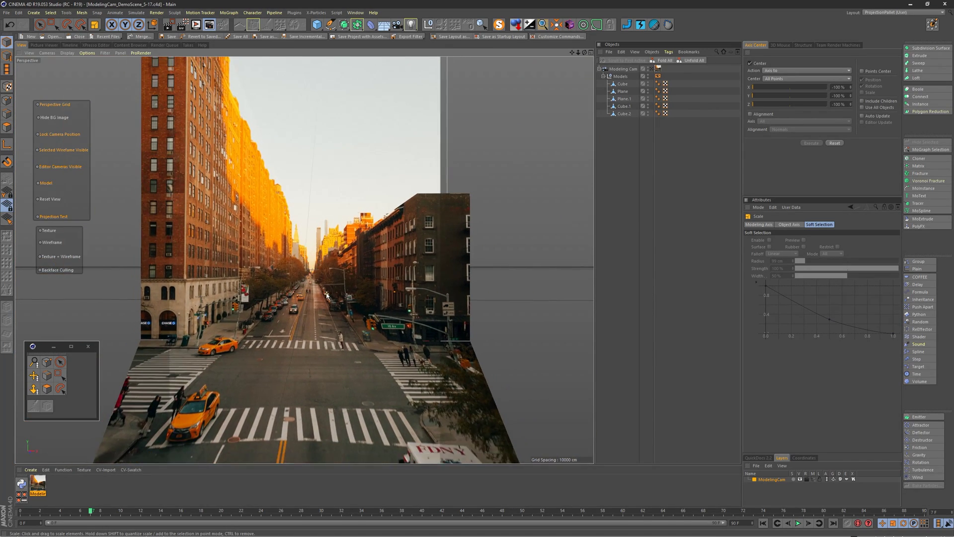
scroll(298, 263, "down", 2)
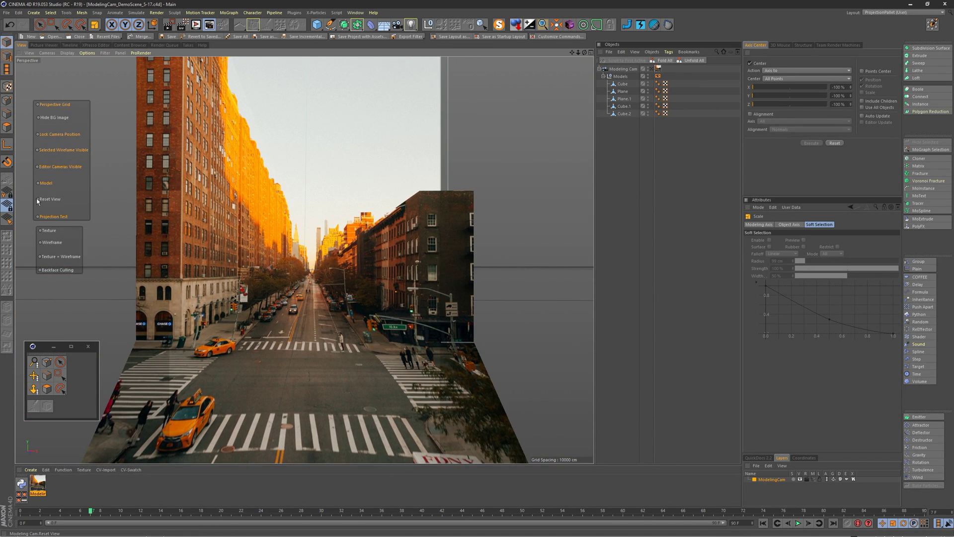
- Reset to the matched camera, undo an accidentally added cube, and reselect the first cube
left_click(49, 200)
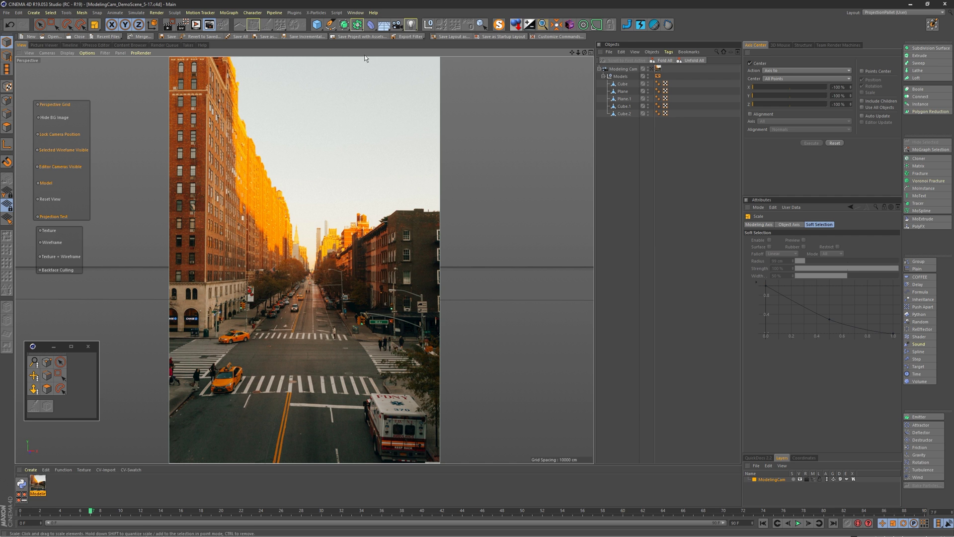
left_click(317, 24)
key("ctrl+z")
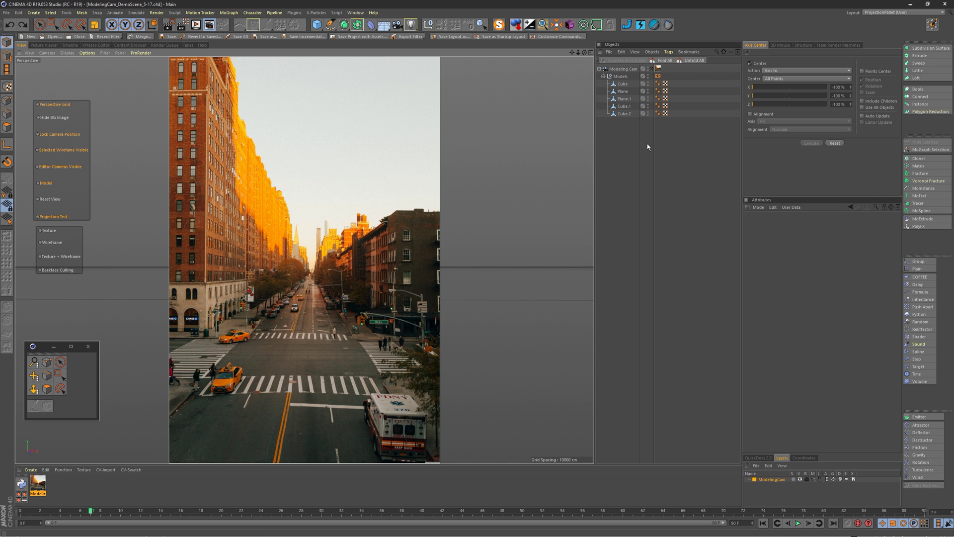
left_click(623, 84)
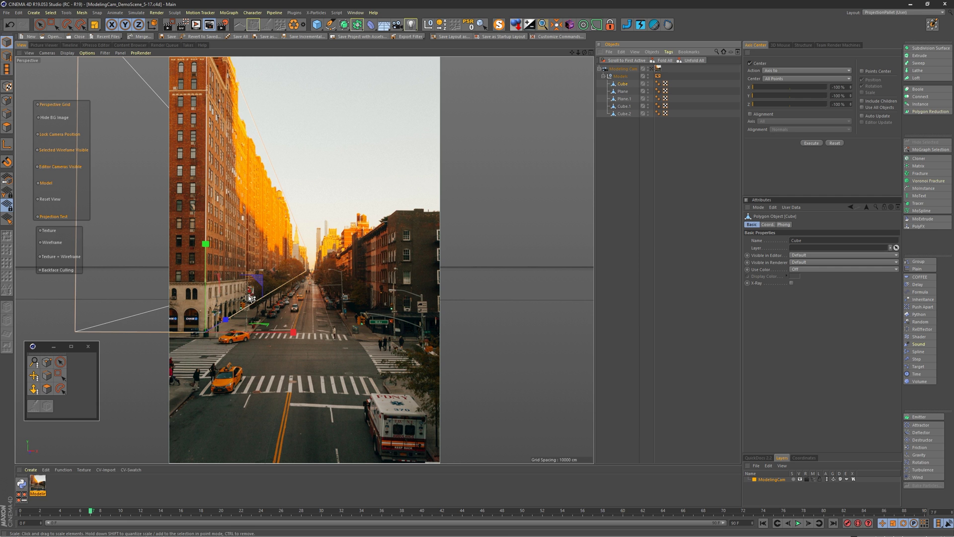
- Move the box to the lower right, positioning it over the ambulance
key("e")
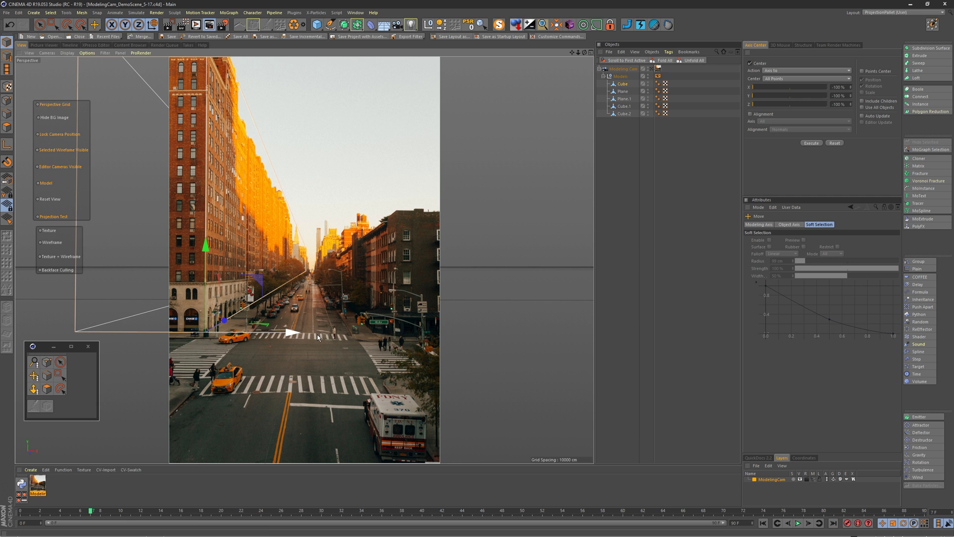
left_click_drag(291, 330, 362, 326)
key("ctrl+z")
mouse_move(288, 331)
left_mouse_down()
mouse_move(464, 330)
mouse_move(426, 384)
mouse_move(302, 463)
mouse_move(476, 413)
left_mouse_up()
key("t")
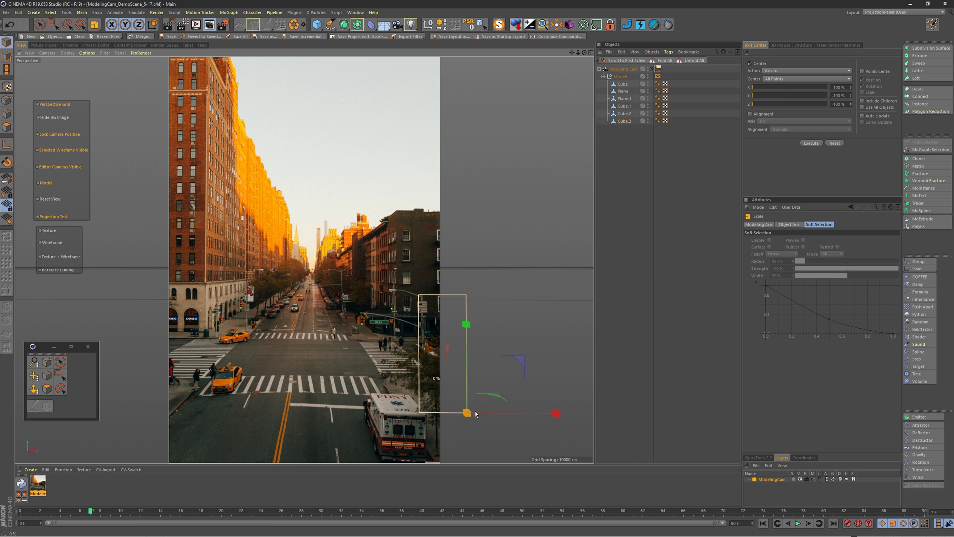
key("e")
left_click_drag(480, 409, 454, 415)
left_click_drag(400, 386, 408, 440)
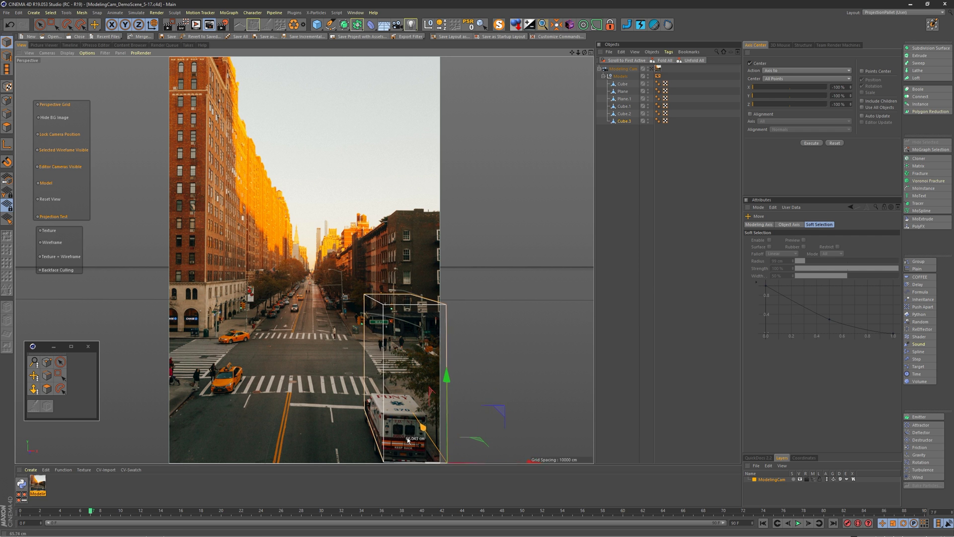
left_click_drag(529, 463, 504, 463)
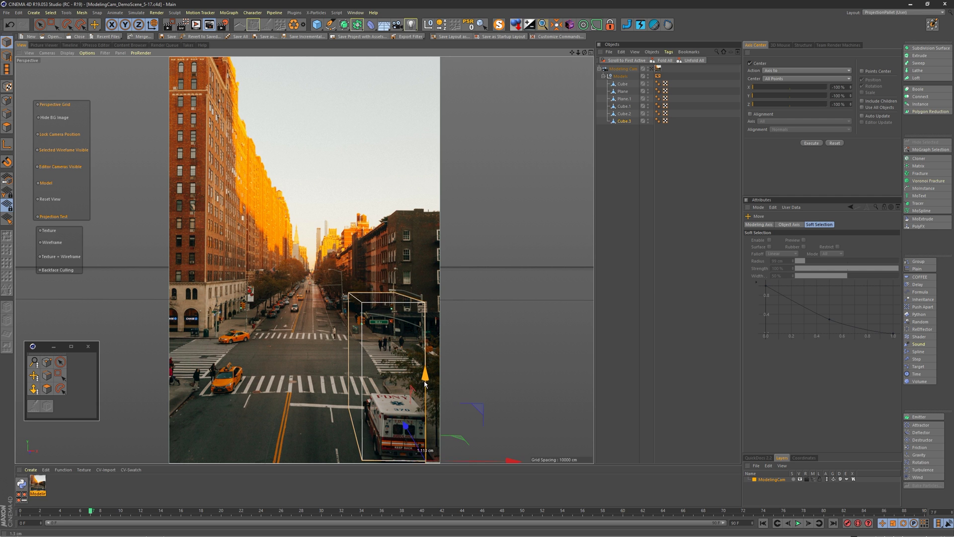
- Scale the box's height, width and depth to match the ambulance
key("t")
left_click_drag(426, 382, 424, 441)
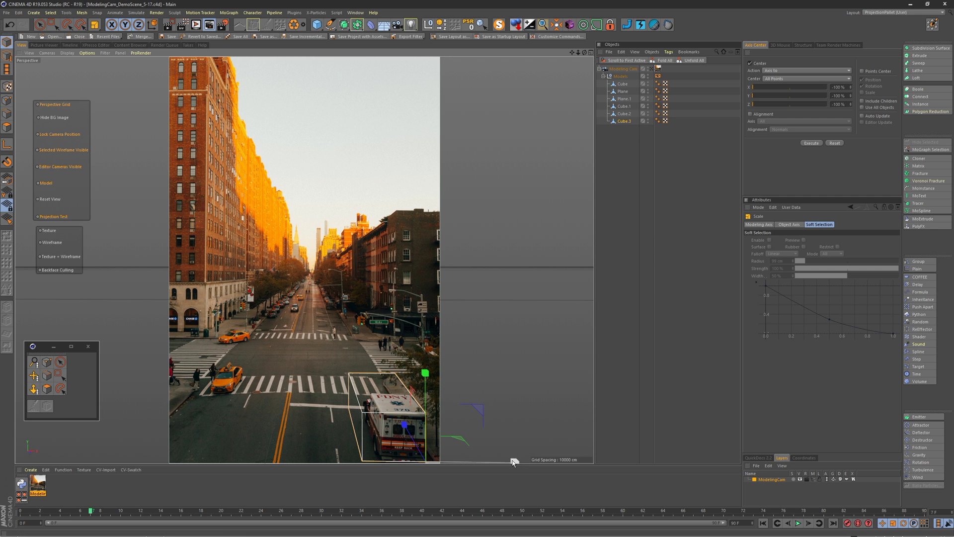
left_click_drag(511, 457, 481, 458)
left_click_drag(411, 436, 410, 435)
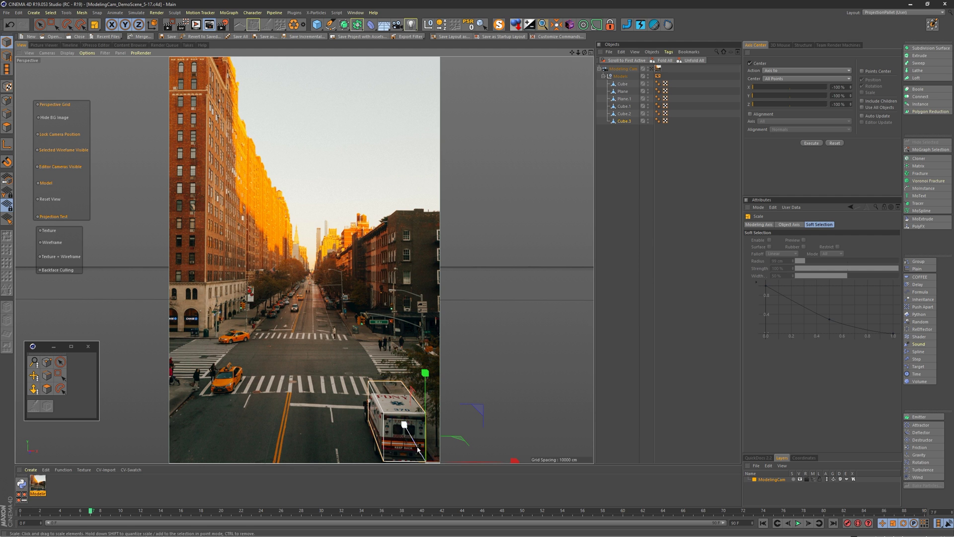
left_click_drag(514, 460, 519, 460)
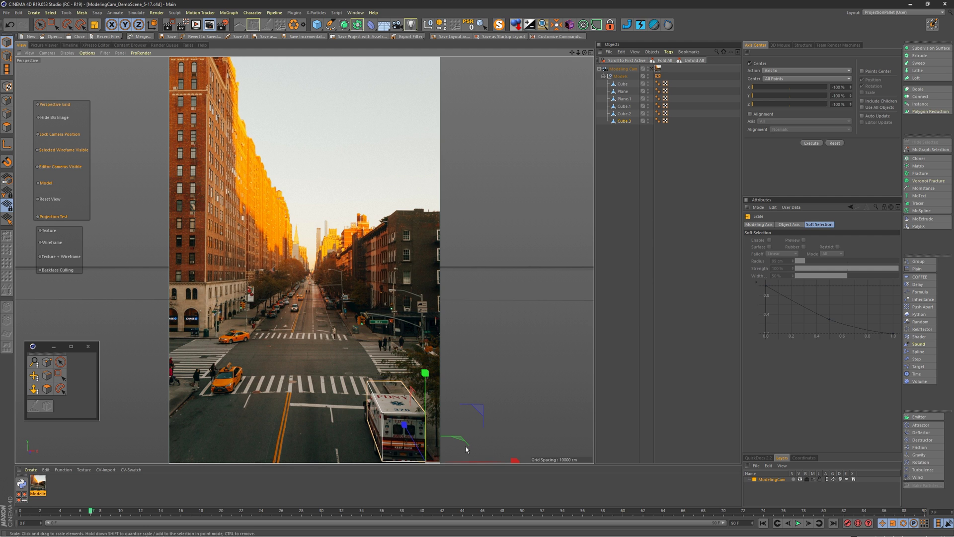
left_click_drag(404, 425, 404, 423)
- Copy the ambulance box onto the yellow taxi and narrow and lower it to fit
key("e")
mouse_move(519, 465)
left_mouse_down("ctrl")
mouse_move(217, 424)
mouse_move(255, 377)
left_mouse_up("ctrl")
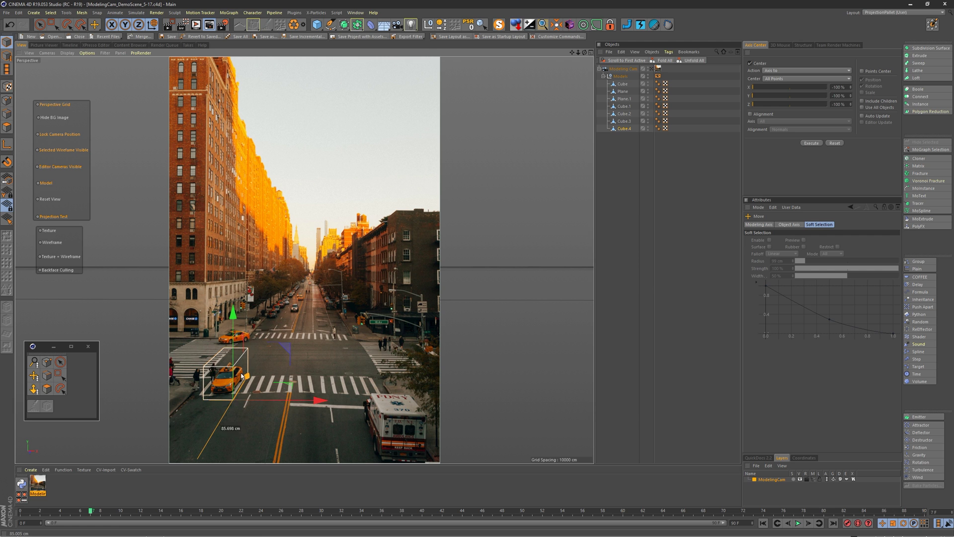
left_click_drag(319, 395, 314, 395)
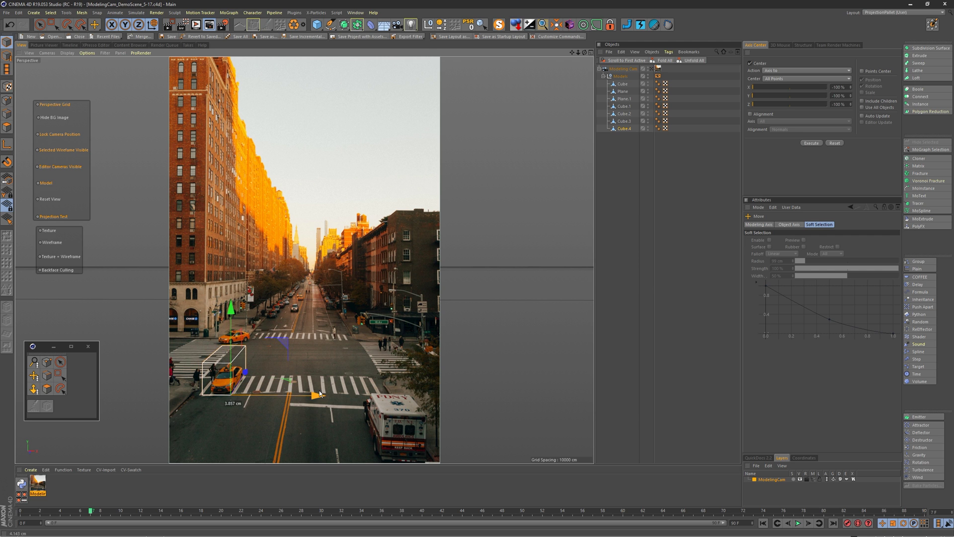
key("t")
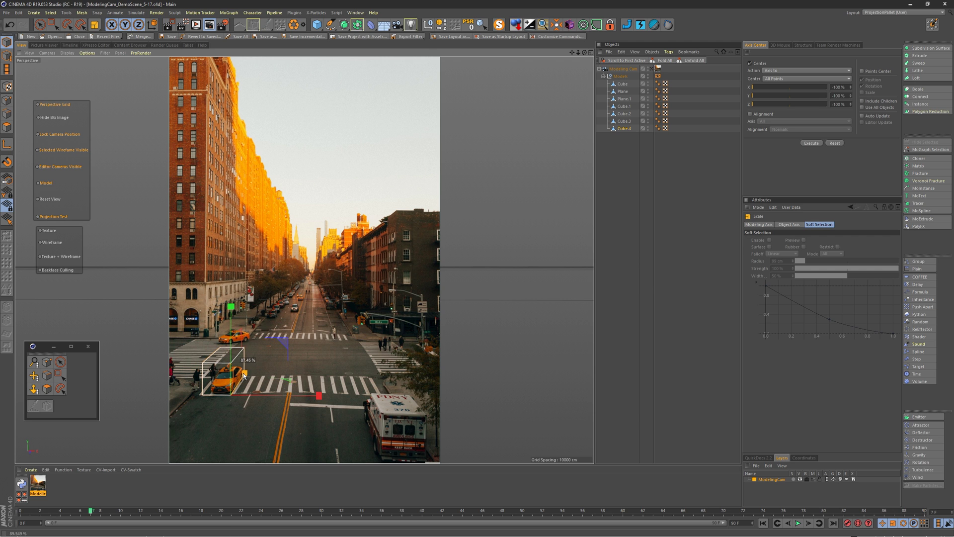
left_click_drag(321, 396, 293, 396)
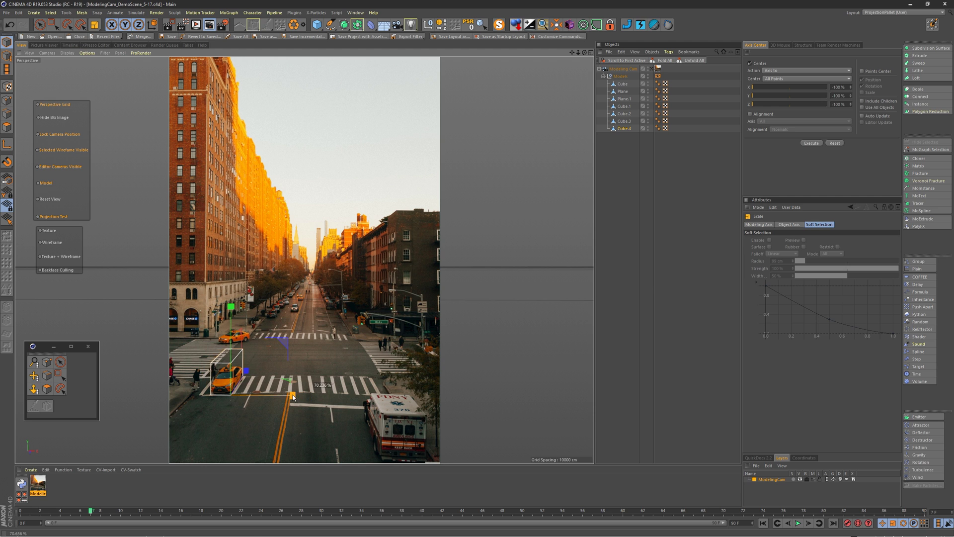
left_click_drag(231, 307, 235, 327)
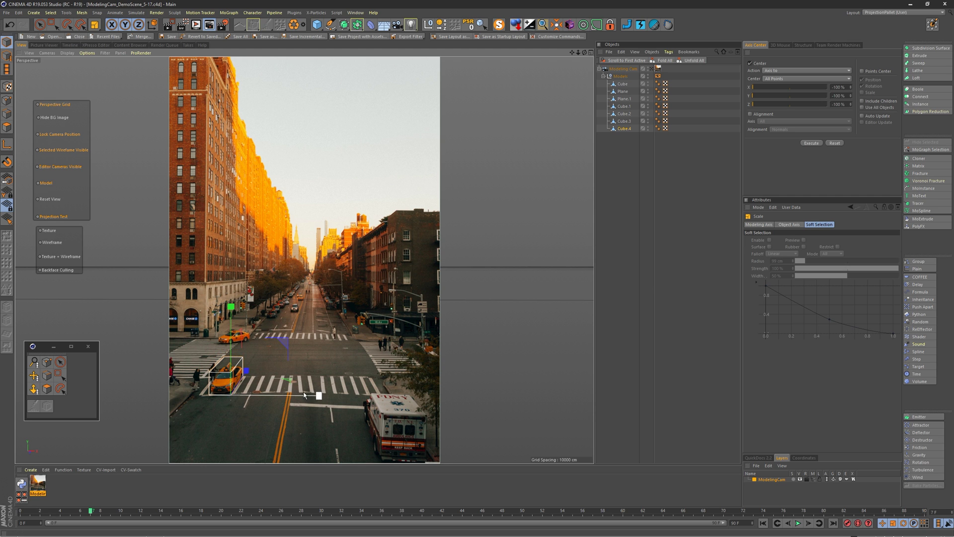
key("e")
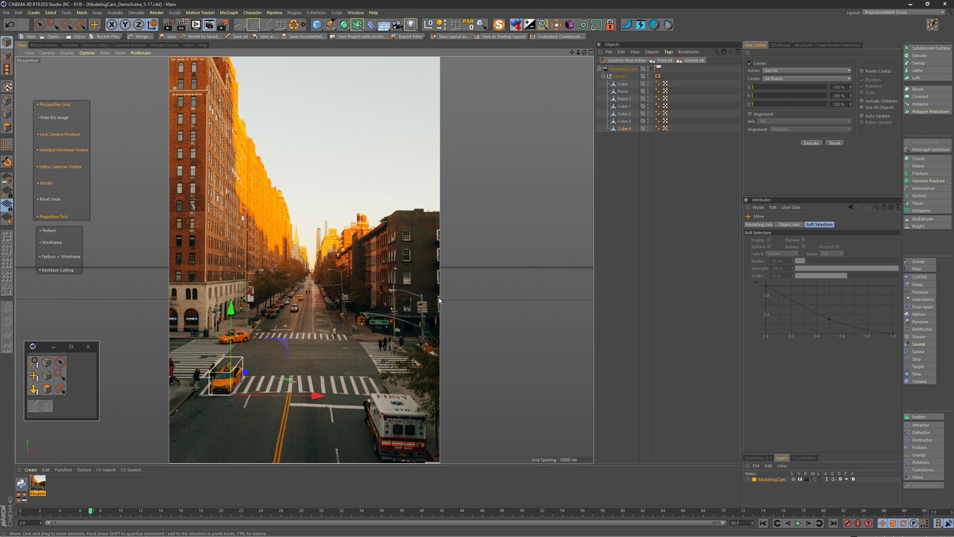
left_click(634, 182)
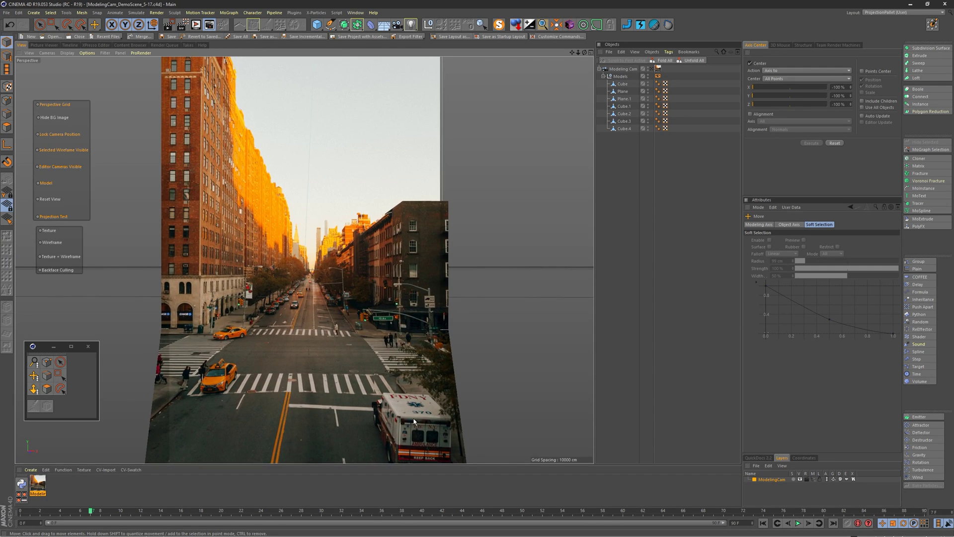
- Orbit the view to inspect the projected planes, then select the taxi box Cube.4
mouse_move(302, 396)
left_mouse_down("alt")
mouse_move(426, 420)
mouse_move(395, 418)
left_mouse_up("alt")
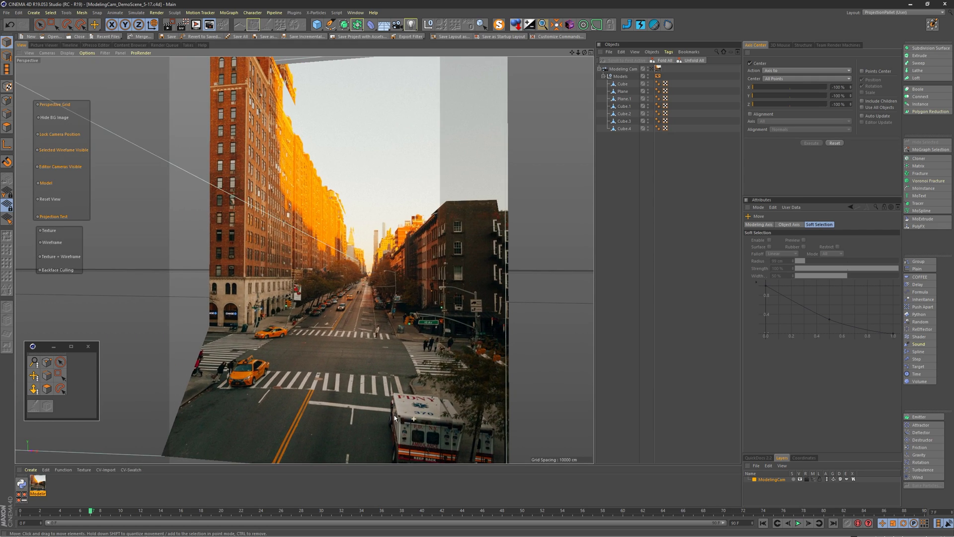
left_click_drag(254, 373, 248, 372, "alt")
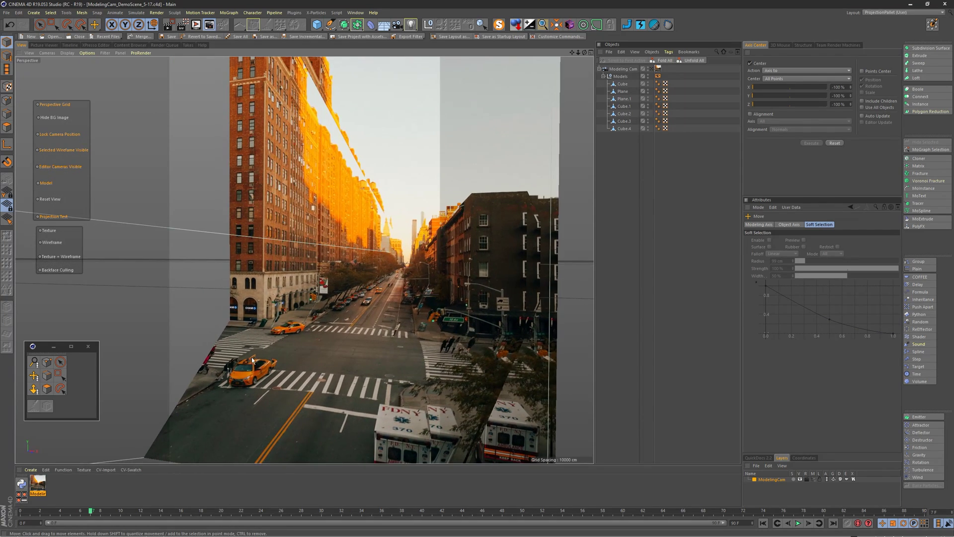
left_click(249, 373)
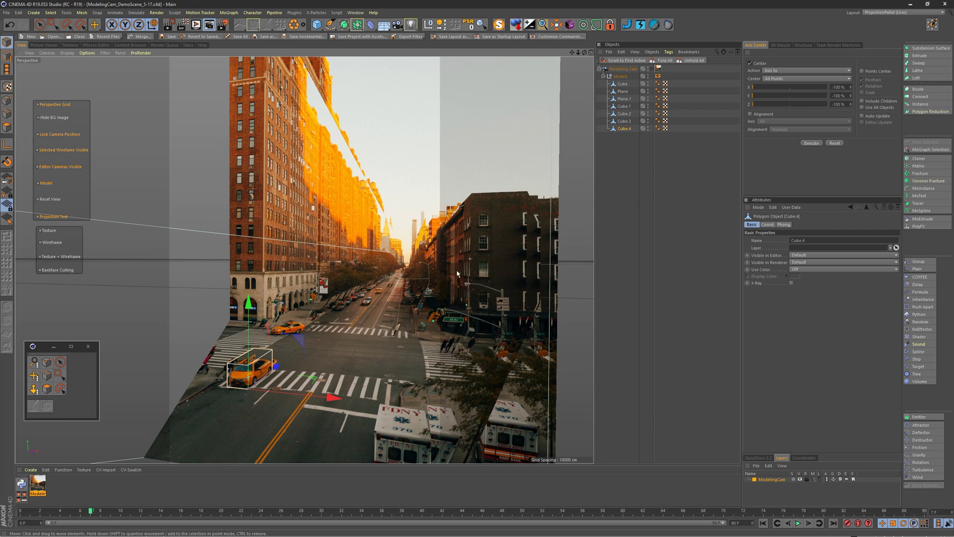
- Put Cube.4 under a Subdivision Surface and add a loop cut across the taxi box
left_click(928, 48, "alt")
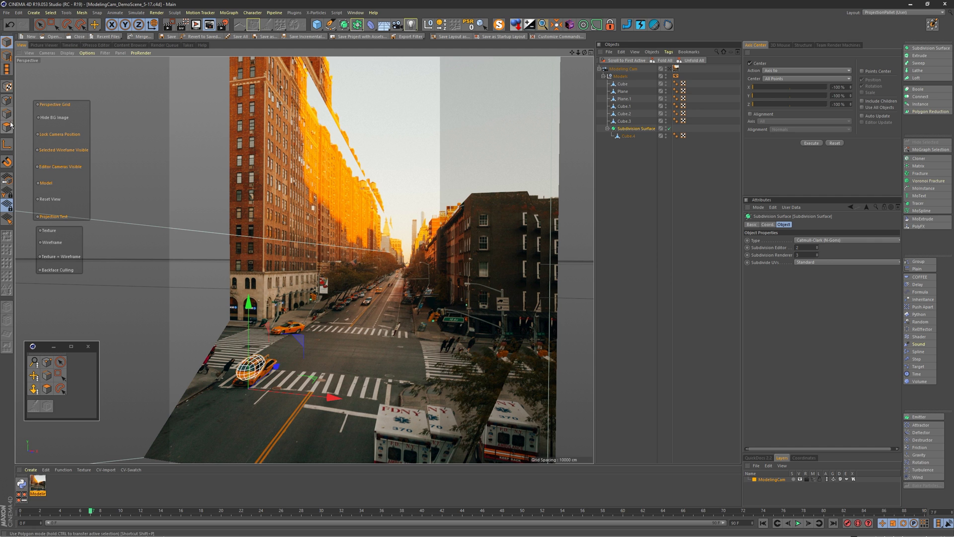
left_click(46, 392)
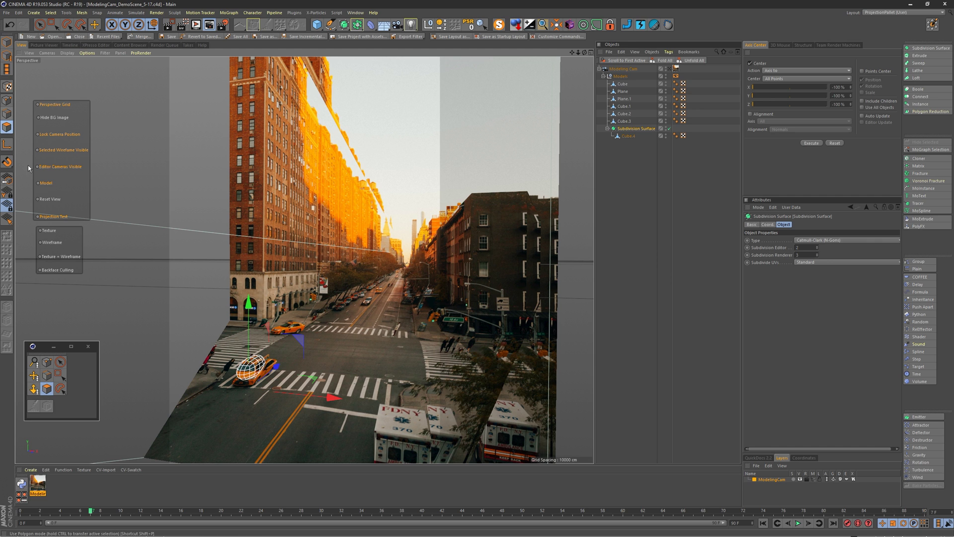
left_click(627, 137)
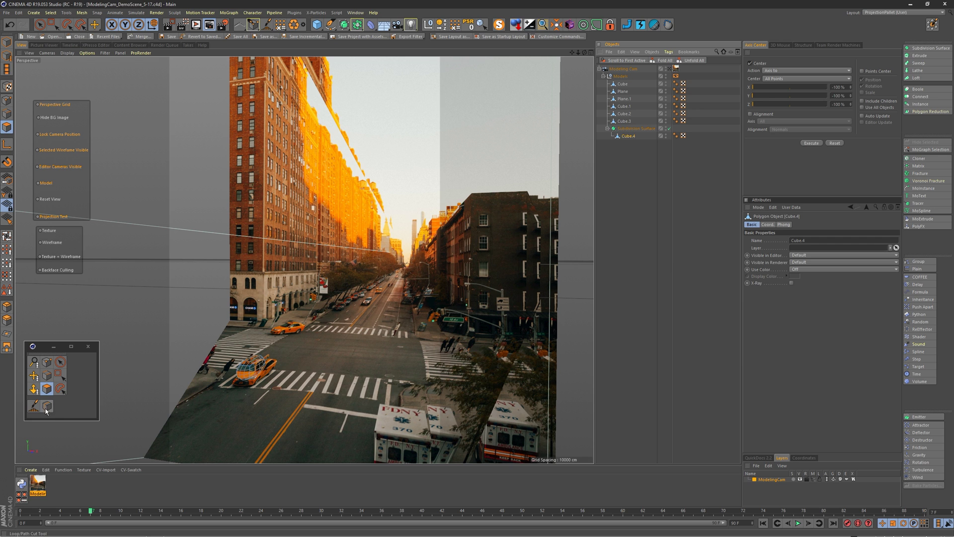
key("k")
key("l")
left_click(250, 376)
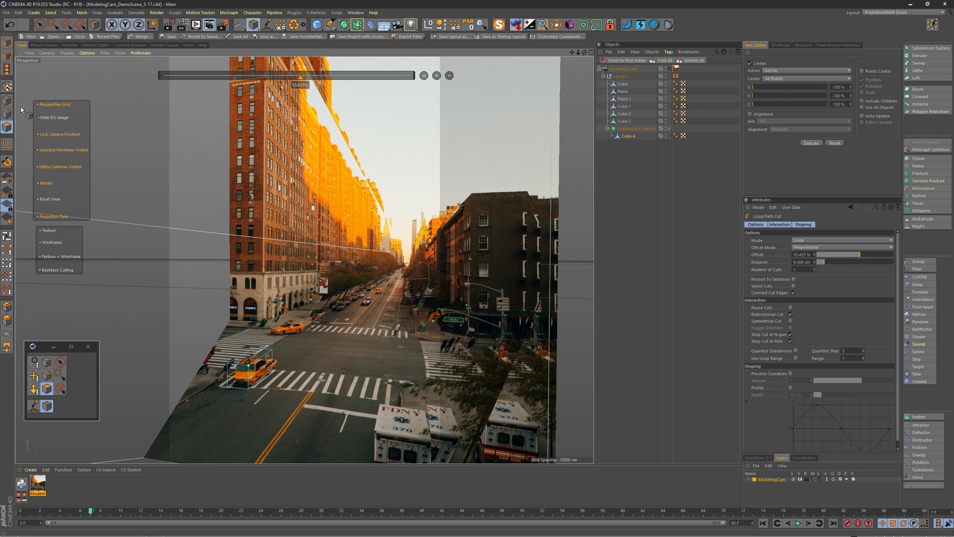
left_click(11, 42)
left_click(627, 180)
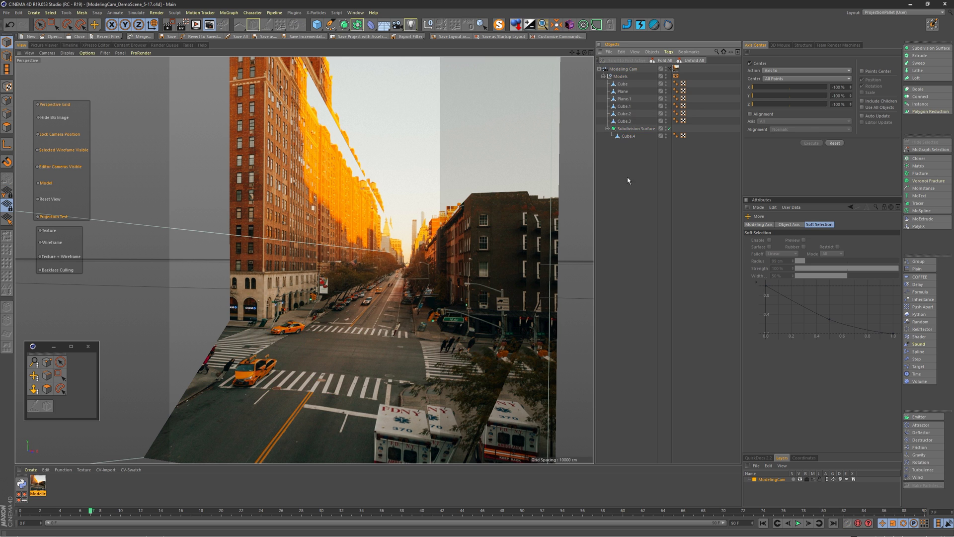
- Add a second loop cut near the box's end and slide the smoothed shape onto the taxi
left_click(620, 129)
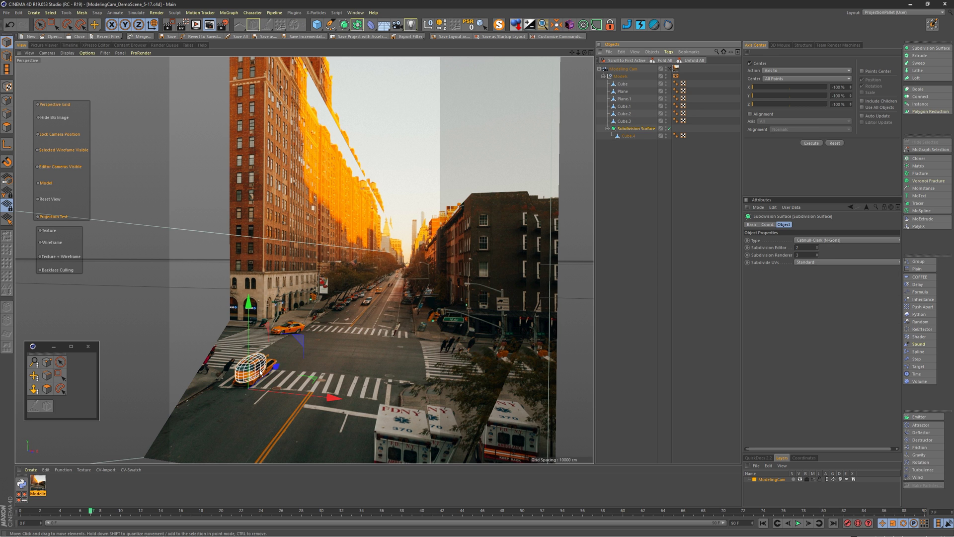
left_click(47, 389)
key("k")
key("l")
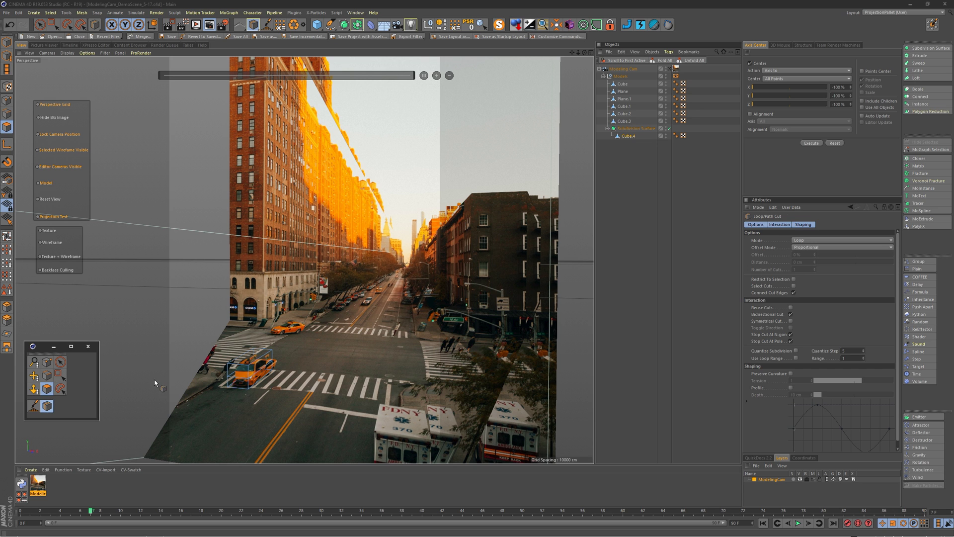
left_click(268, 357)
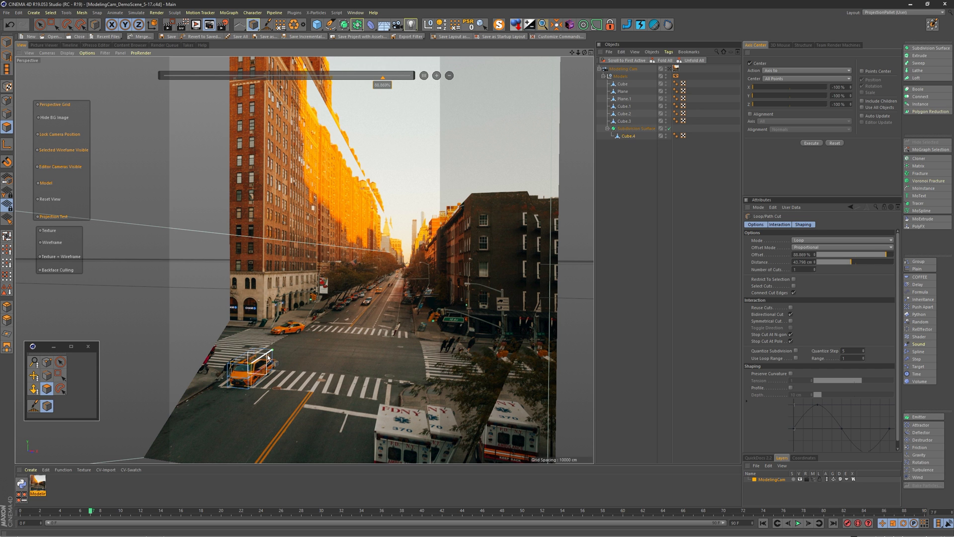
left_click_drag(271, 353, 272, 355)
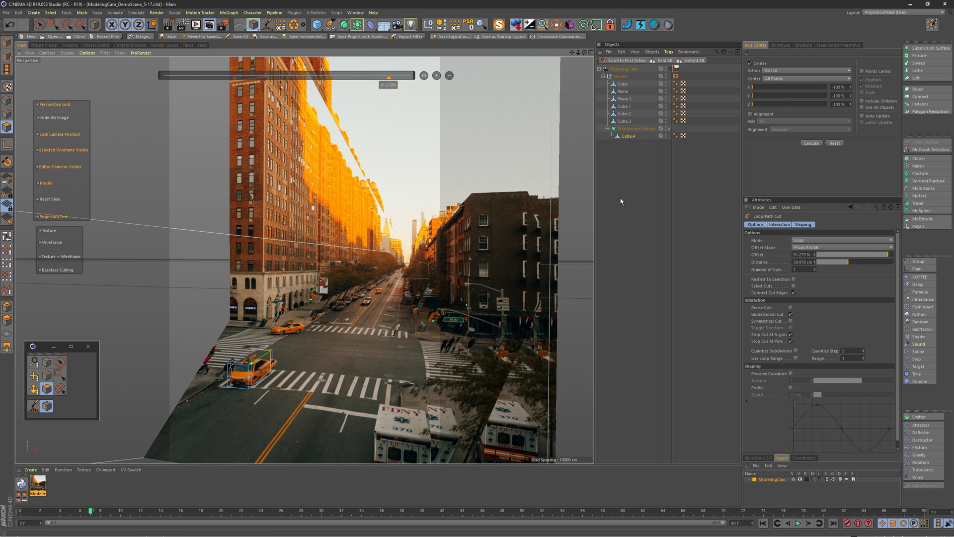
left_click(636, 129)
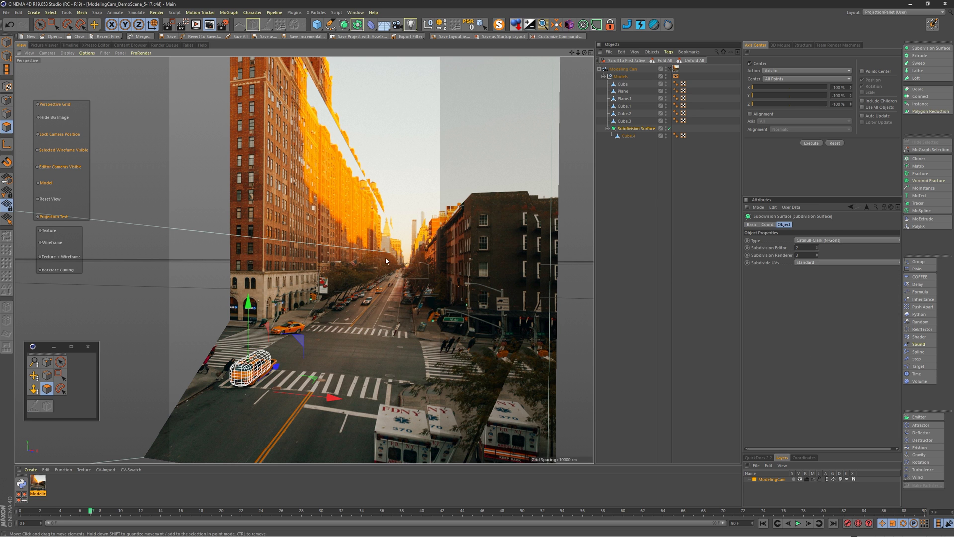
mouse_move(330, 397)
left_mouse_down()
mouse_move(296, 392)
mouse_move(307, 389)
left_mouse_up()
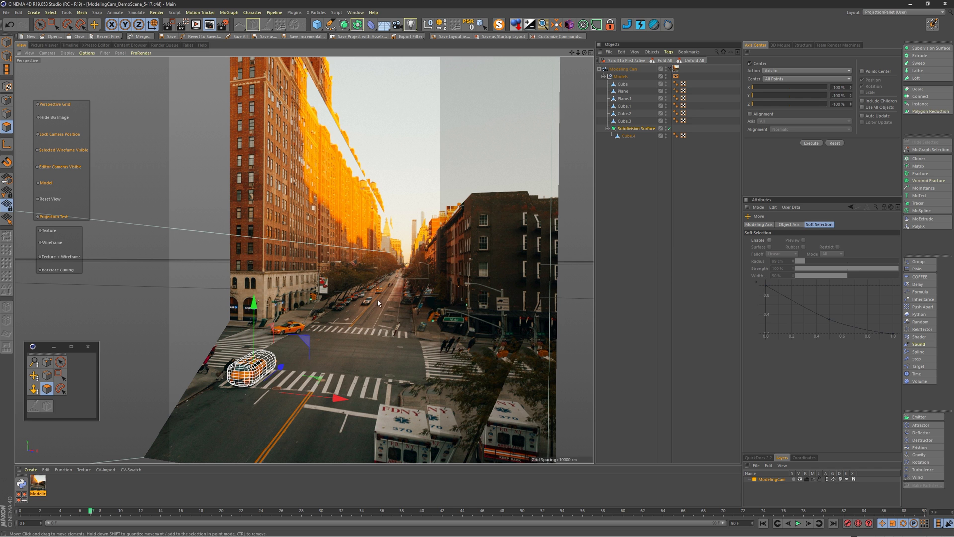
- Return to the camera framing and flatten the smoothed taxi shape vertically
left_click(50, 199)
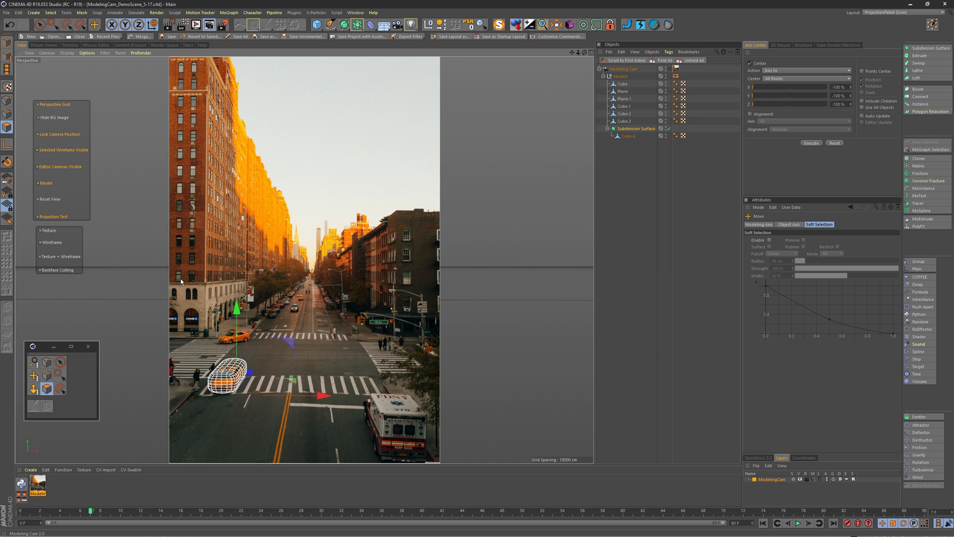
key("t")
left_click_drag(234, 309, 231, 328)
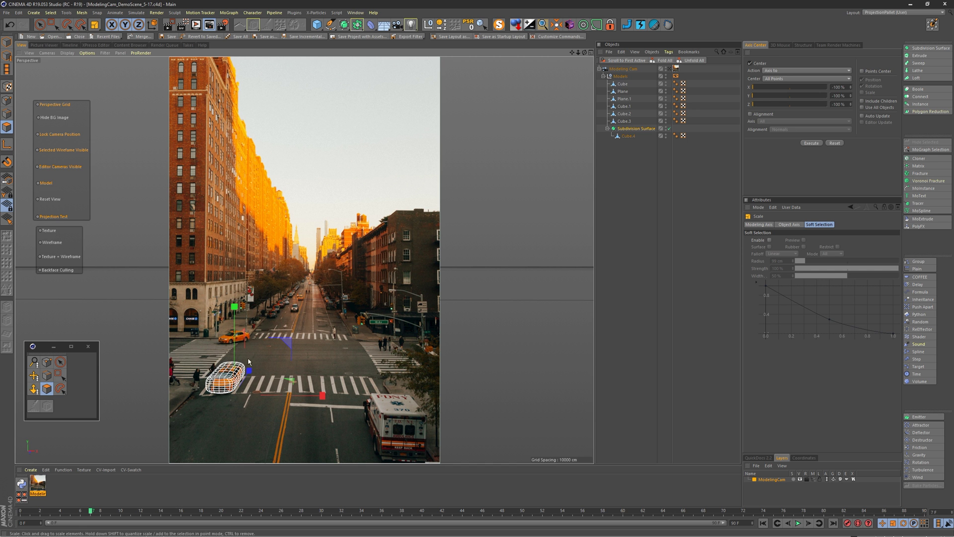
left_click(646, 210)
- Zoom in and out to inspect the projection, then reset to the camera framing
scroll(305, 383, "up", 3)
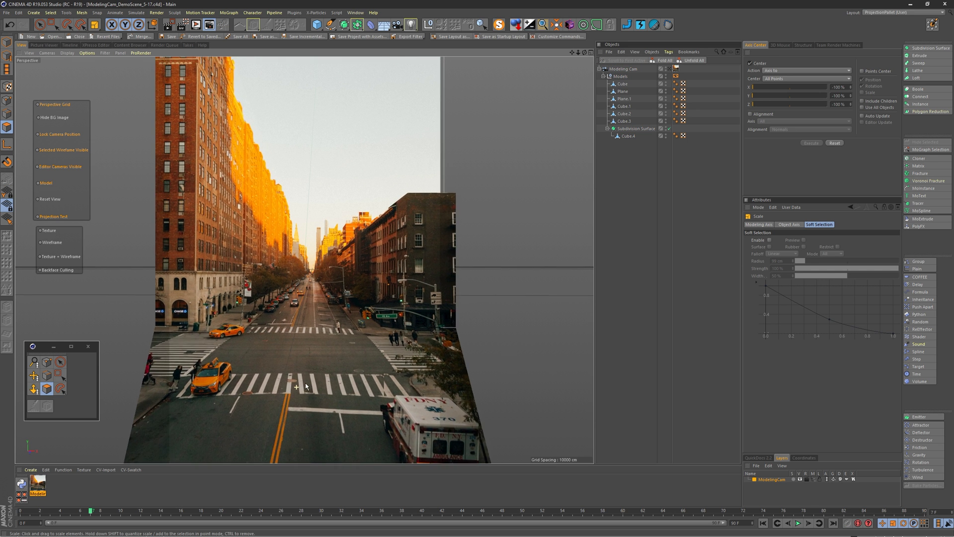
scroll(316, 383, "up", 2)
scroll(306, 380, "down", 2)
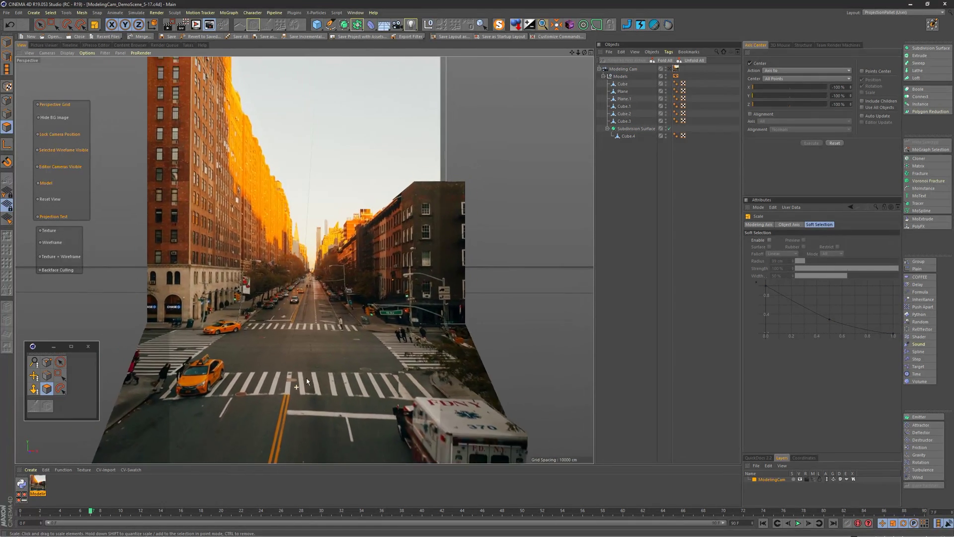
scroll(313, 379, "up", 2)
scroll(313, 379, "down", 2)
scroll(313, 379, "up", 2)
scroll(316, 304, "down", 1)
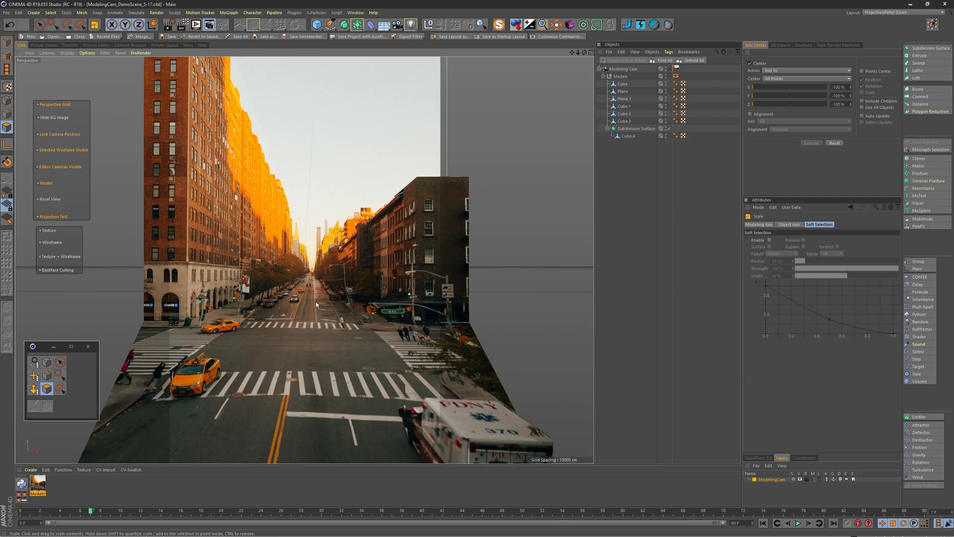
scroll(306, 284, "up", 2)
scroll(318, 275, "down", 3)
scroll(309, 279, "up", 2)
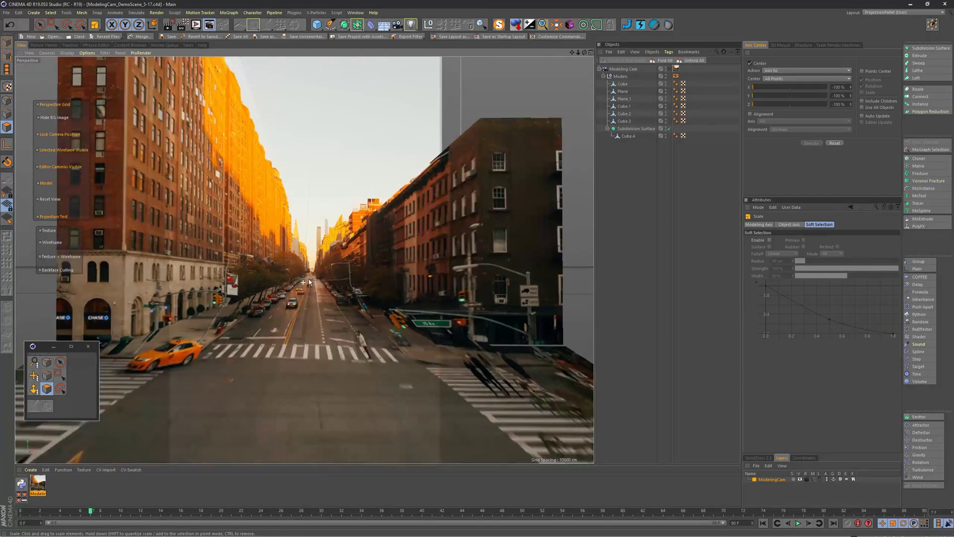
scroll(308, 279, "up", 1)
scroll(308, 282, "down", 2)
left_click(50, 198)
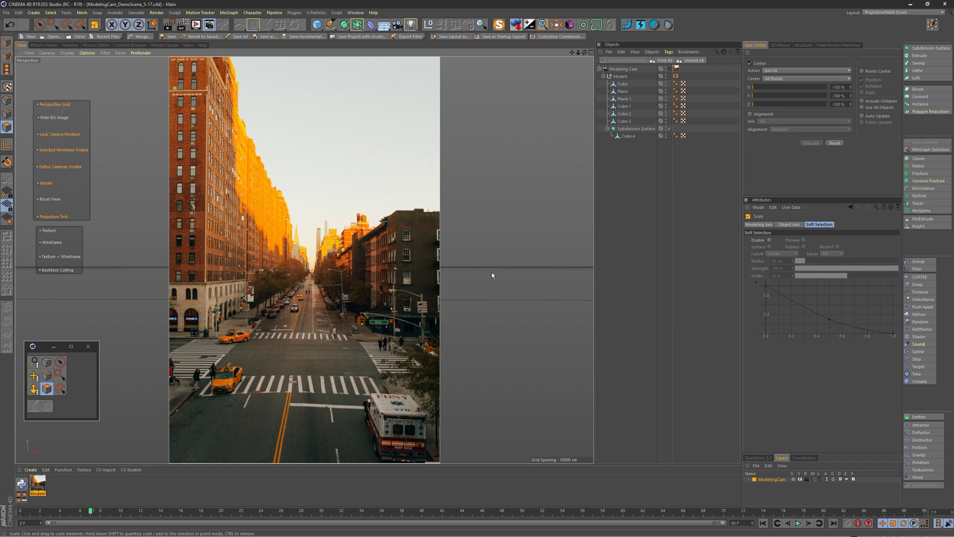
- Zoom around the projection again, reset the view, and select the Modeling Cam
scroll(305, 284, "up", 1)
scroll(308, 276, "up", 1)
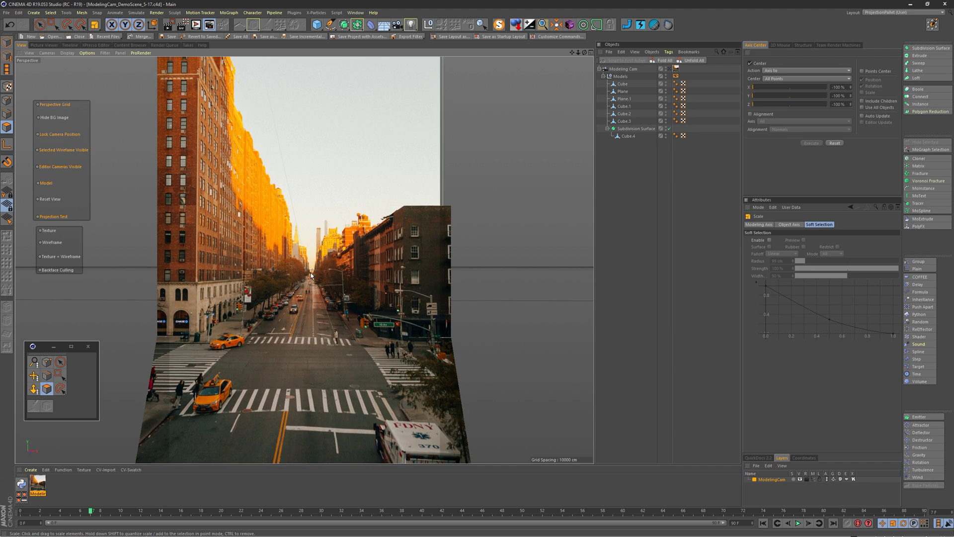
scroll(312, 274, "up", 3)
scroll(308, 268, "down", 3)
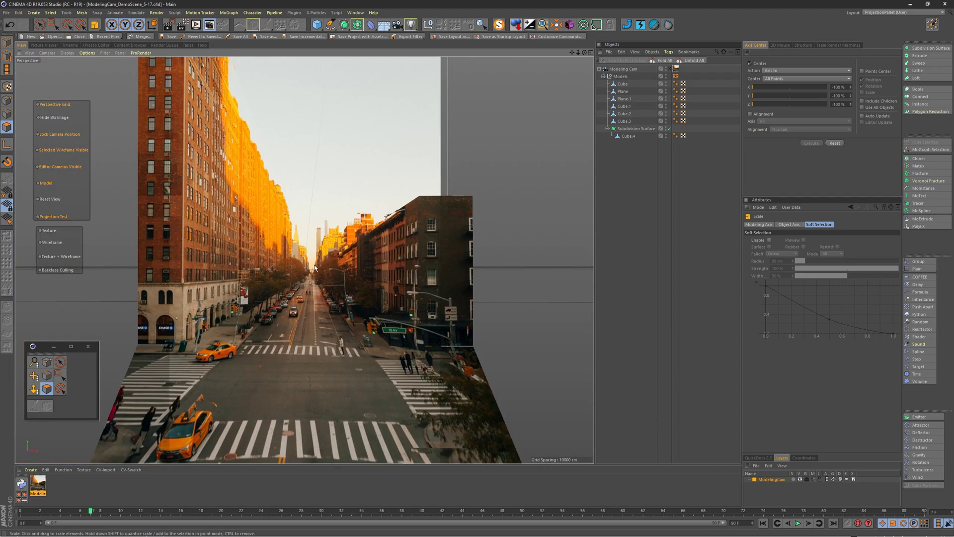
scroll(316, 264, "up", 1)
scroll(321, 259, "up", 2)
scroll(324, 254, "down", 3)
scroll(324, 257, "up", 4)
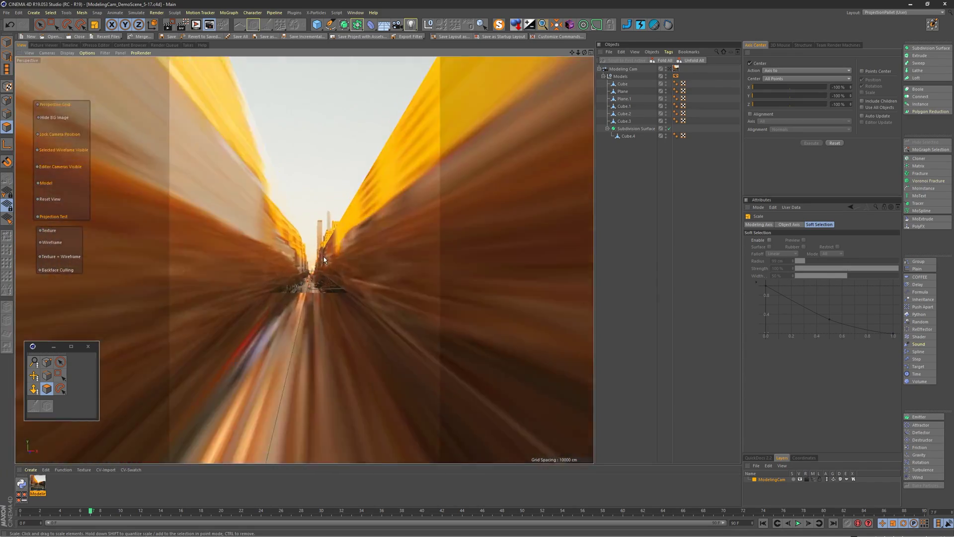
scroll(318, 256, "down", 4)
scroll(305, 258, "up", 3)
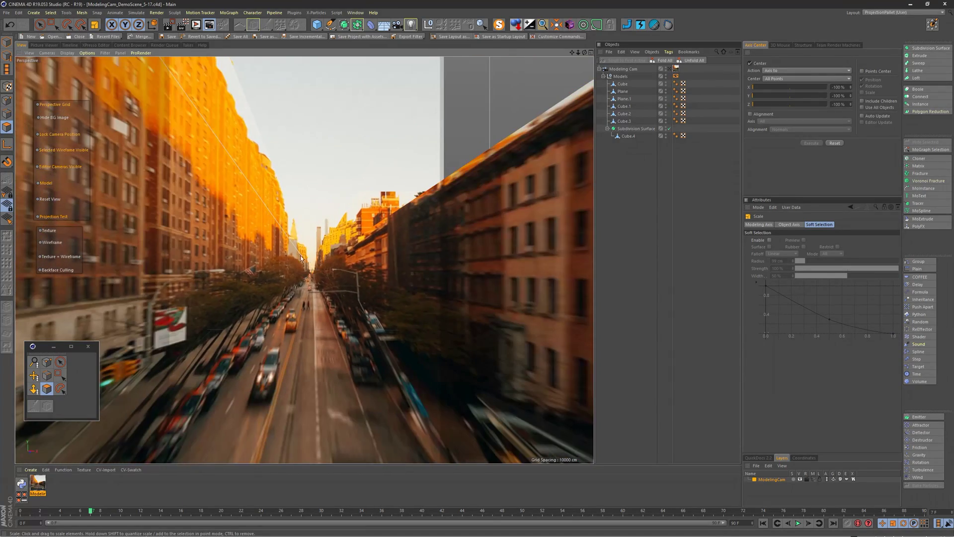
left_click(50, 199)
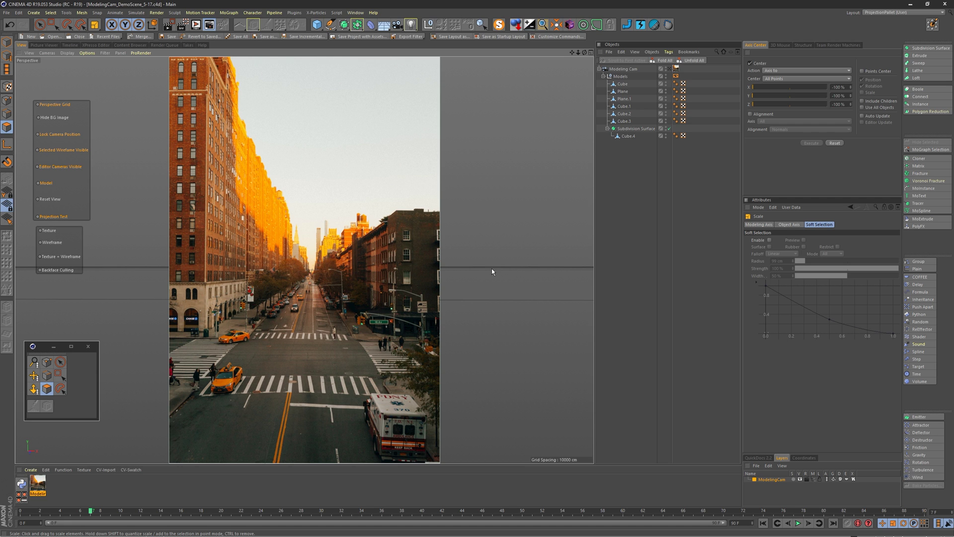
left_click(628, 69)
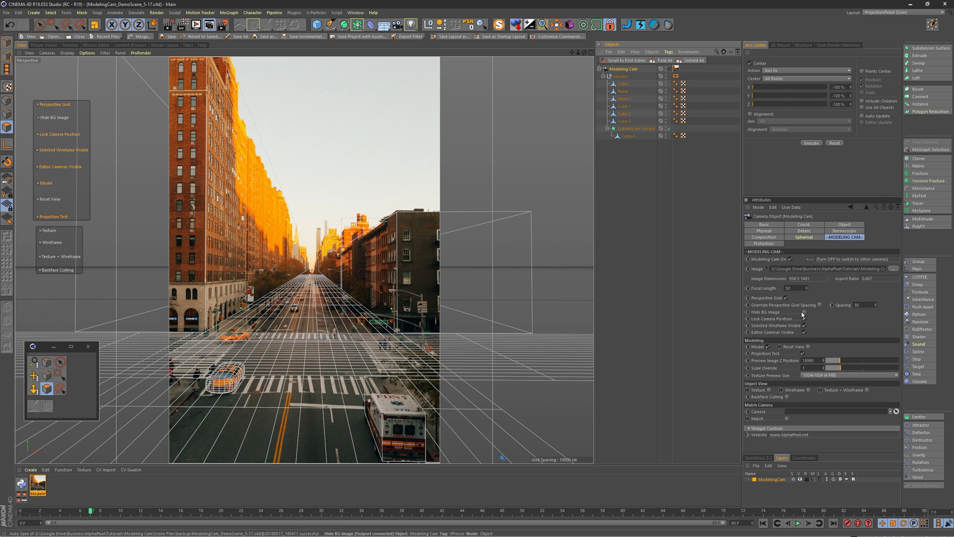
- Deselect all and toggle Hide BG Image on, off and on, leaving only projected geometry
left_click(710, 310)
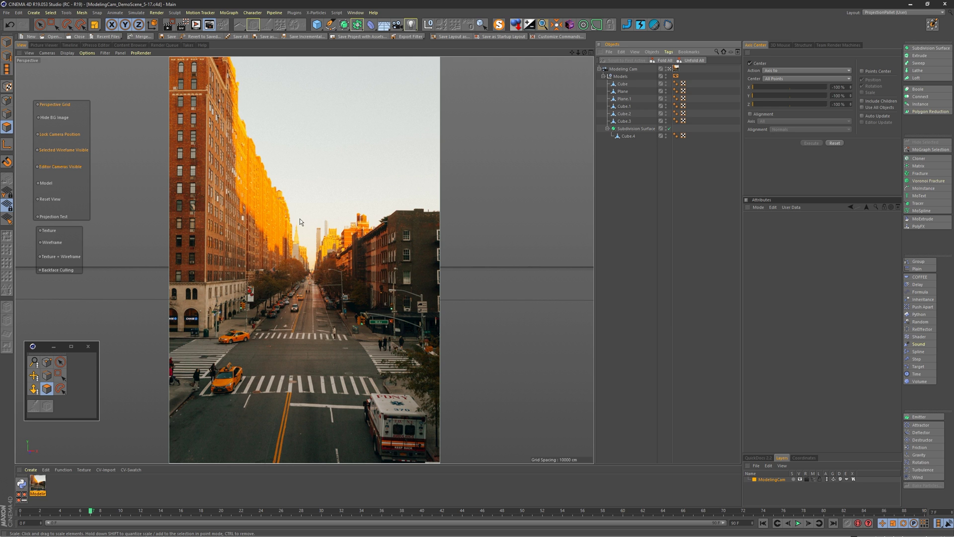
left_click(58, 118)
left_click(57, 117)
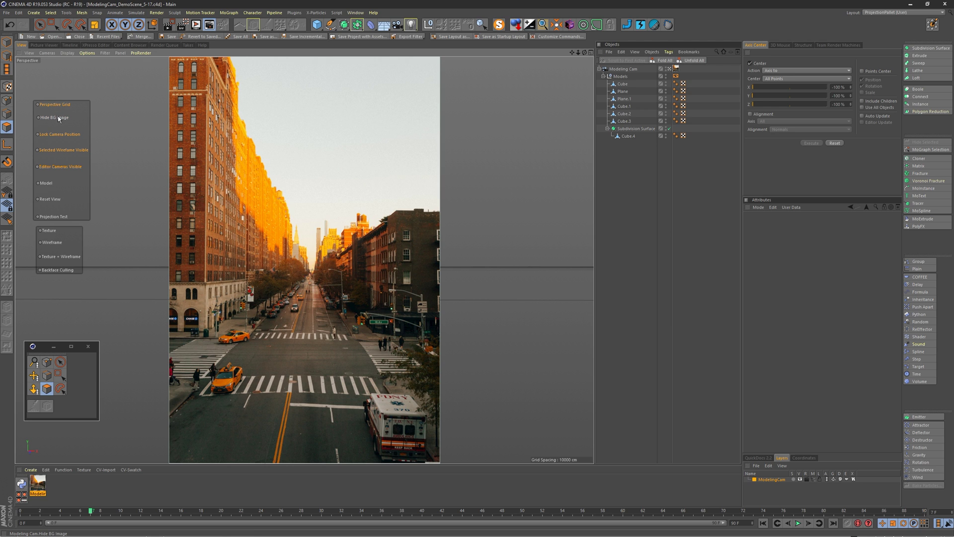
left_click(57, 118)
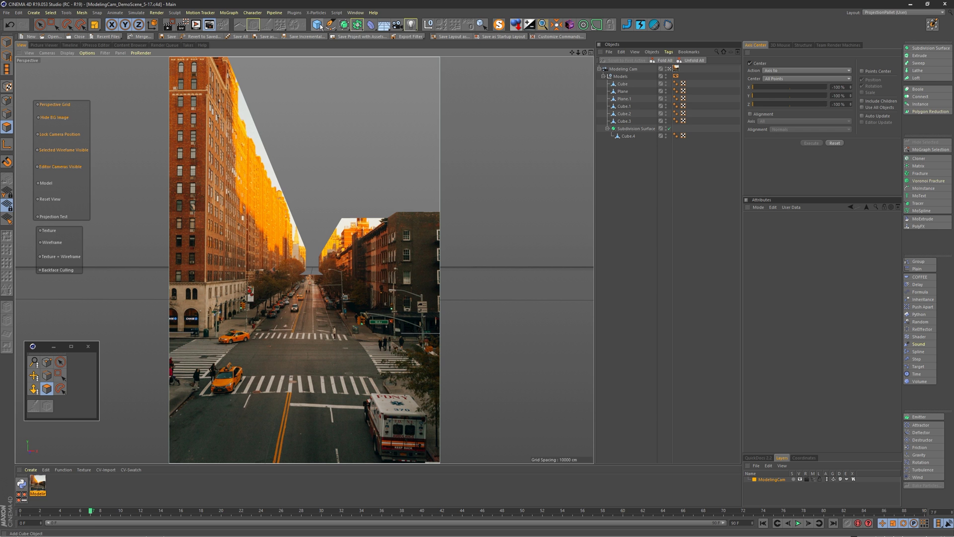
- Add a Plane, stand it upright, and scale it far beyond the photo
left_click_drag(319, 26, 381, 46)
key("r")
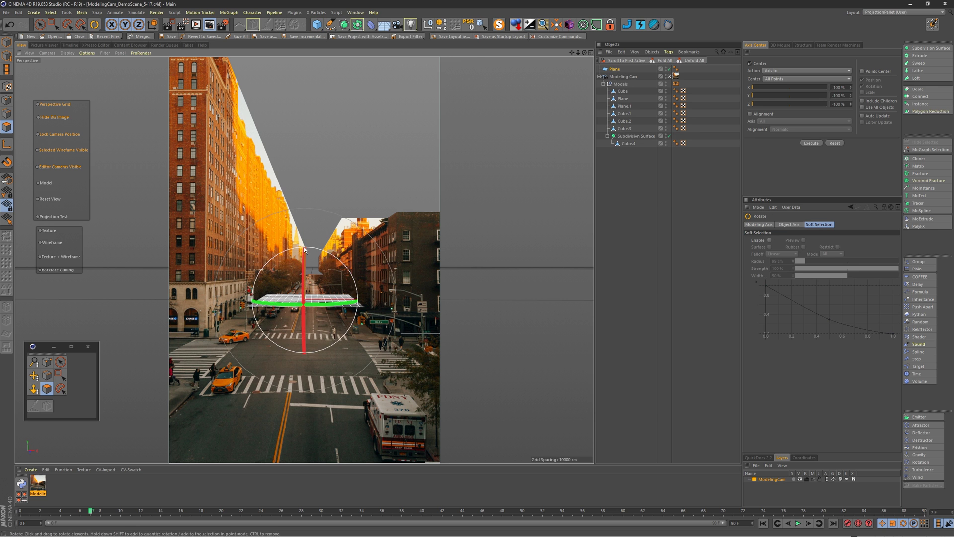
left_click_drag(300, 258, 292, 323)
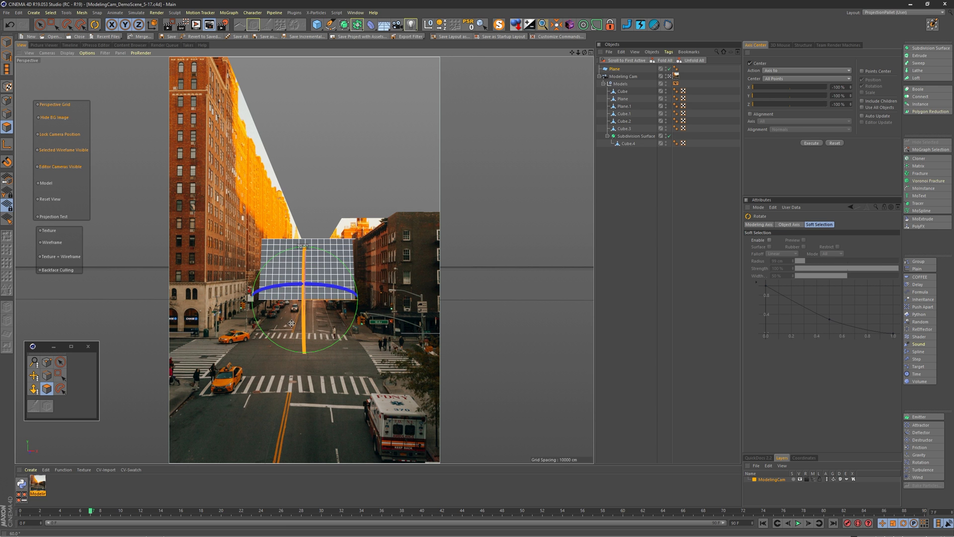
left_click_drag(292, 324, 291, 336)
key("e")
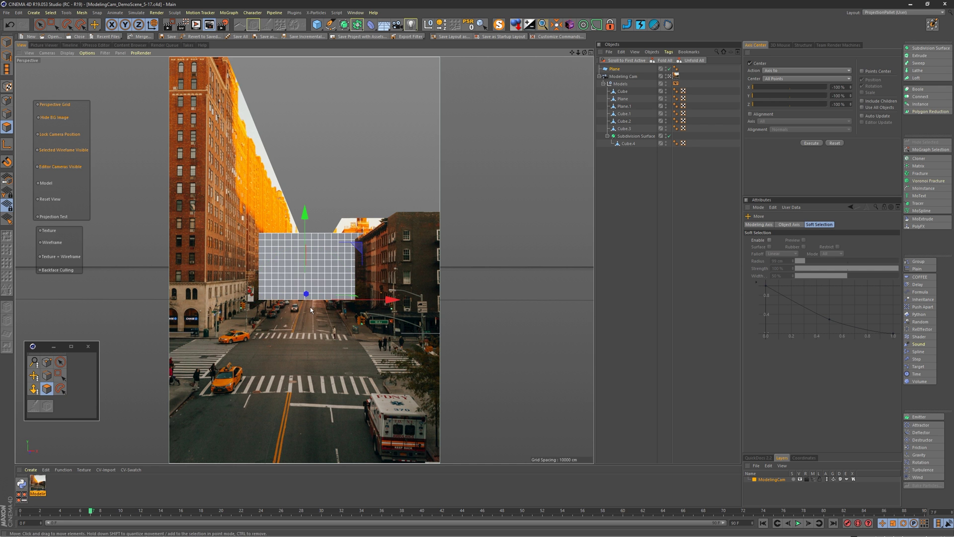
middle_click(309, 291)
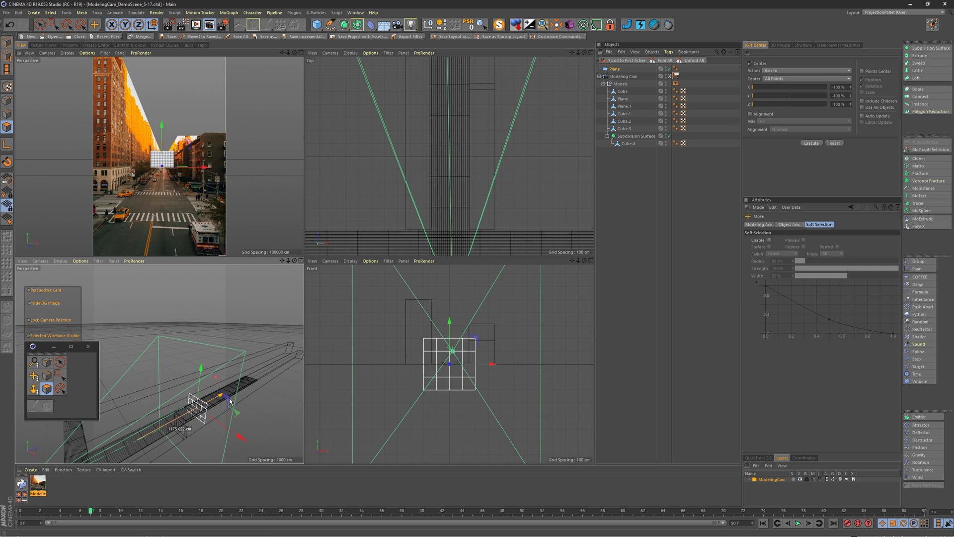
middle_click(304, 239)
key("t")
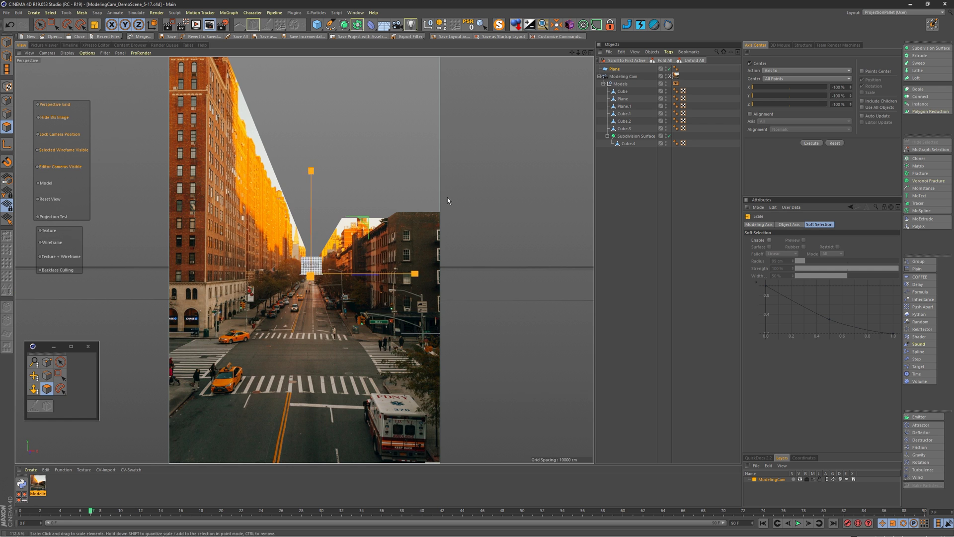
mouse_move(447, 198)
left_mouse_down()
mouse_move(400, 162)
mouse_move(494, 121)
left_mouse_up()
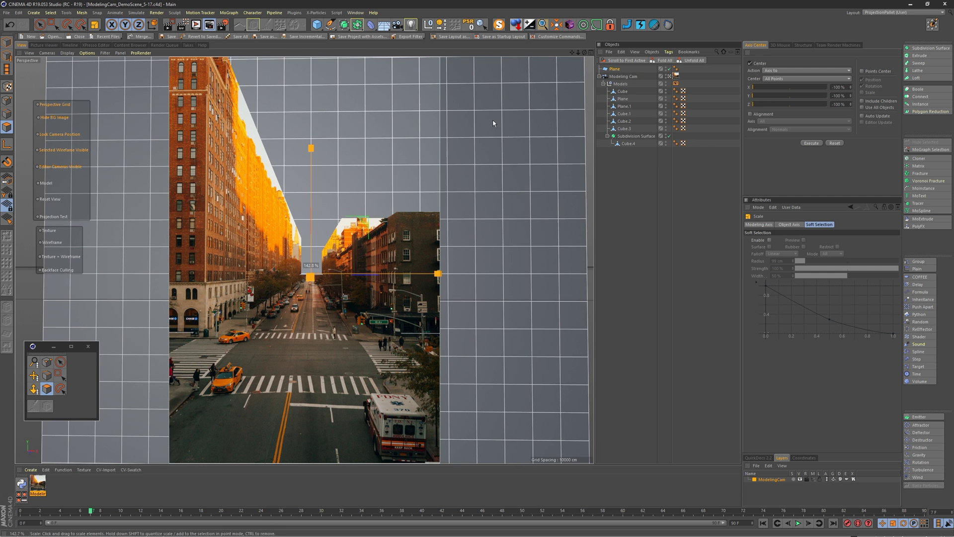
- Put the Plane in the Models group, show the background photo, and play the projection test
left_click(622, 71)
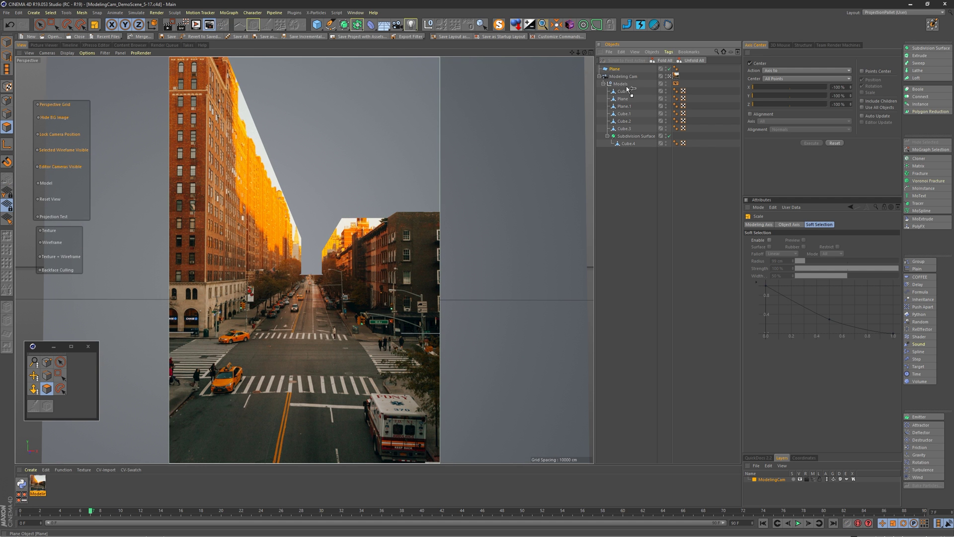
left_click_drag(629, 90, 621, 83)
left_click(616, 209)
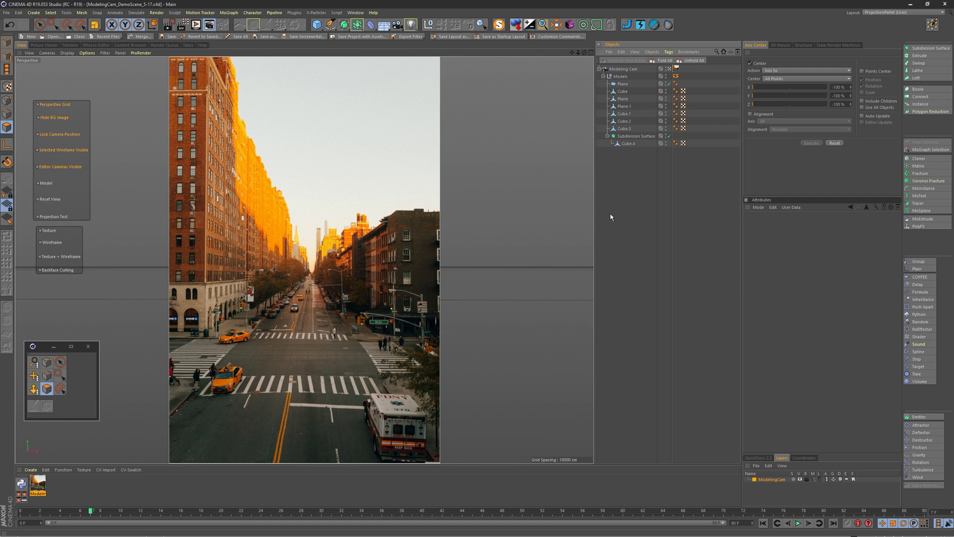
left_click(52, 119)
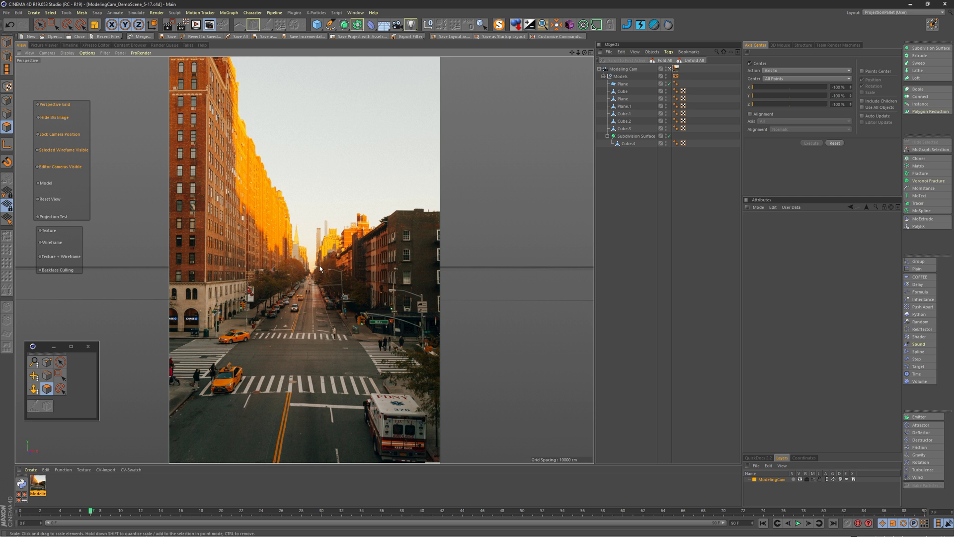
left_click(47, 219)
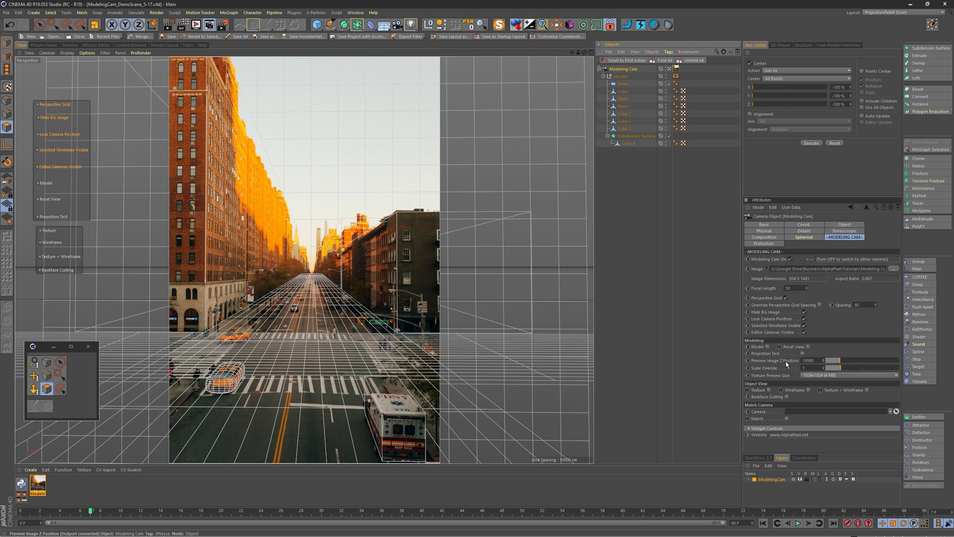
- Maximise the free perspective view and set its display to Gouraud Shading
left_click(646, 203)
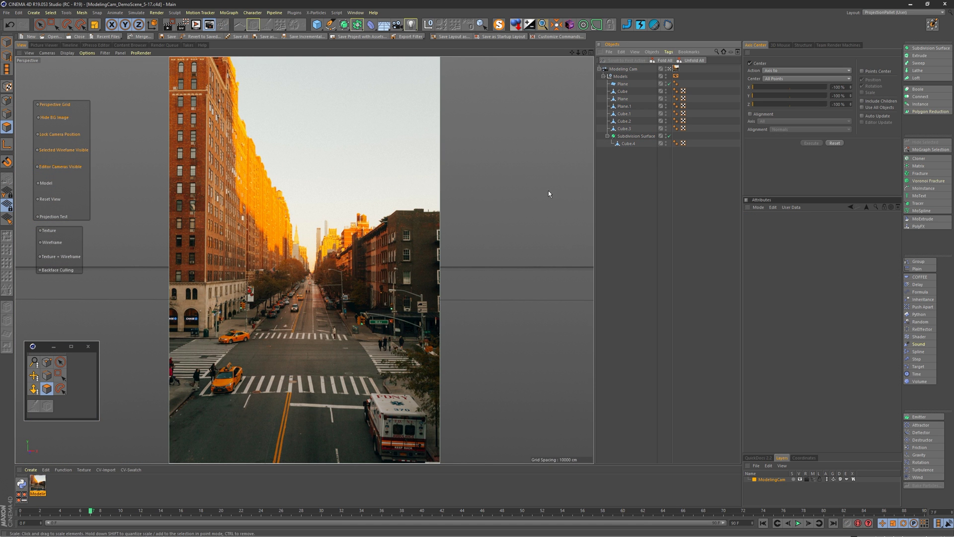
middle_click(489, 156)
middle_click(251, 364)
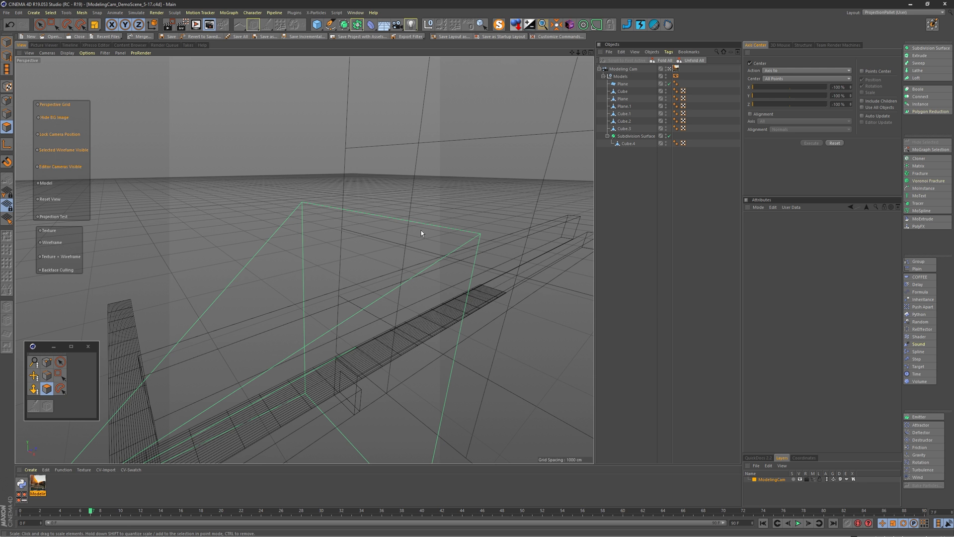
left_click(52, 53)
left_click(76, 62)
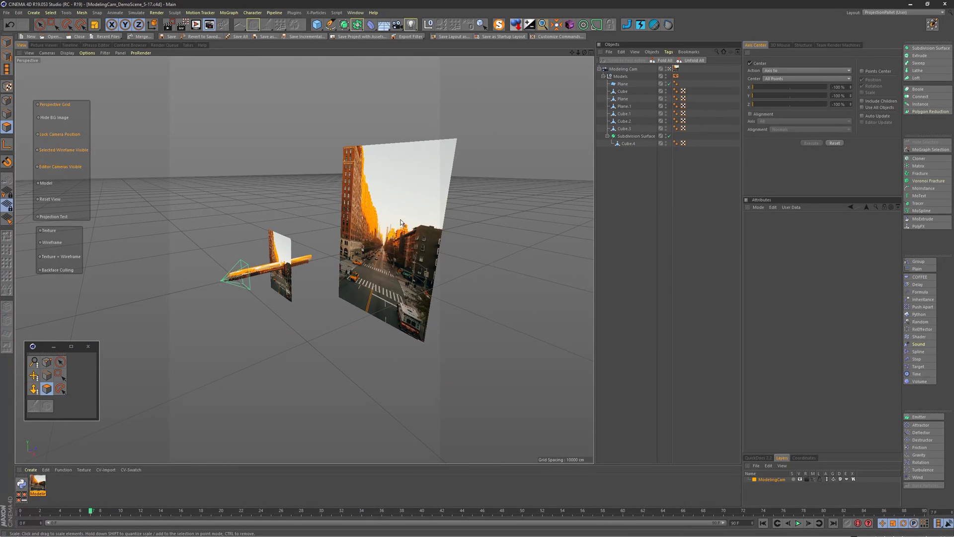
- Lower the Modeling Cam's Preview Image Z Position to bring the photo closer
left_click(624, 70)
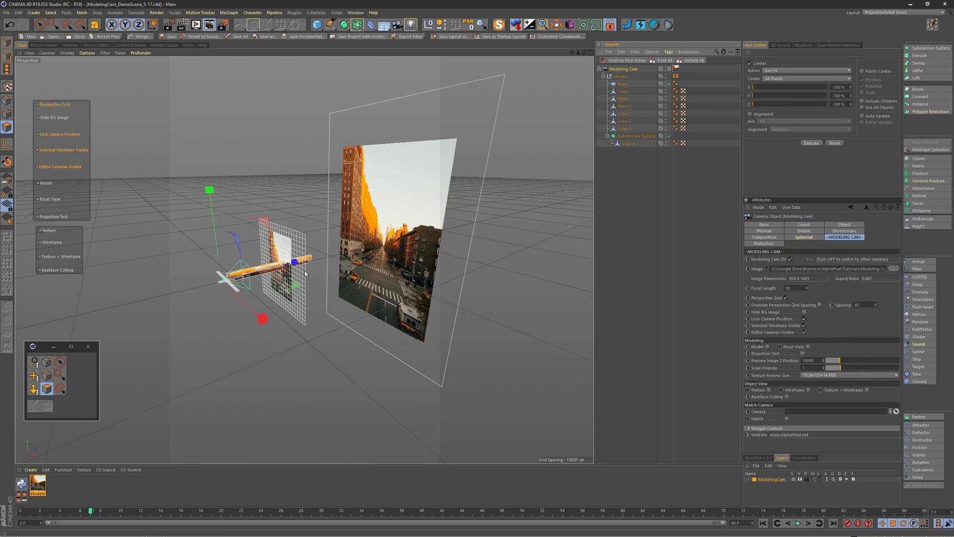
left_click(823, 363)
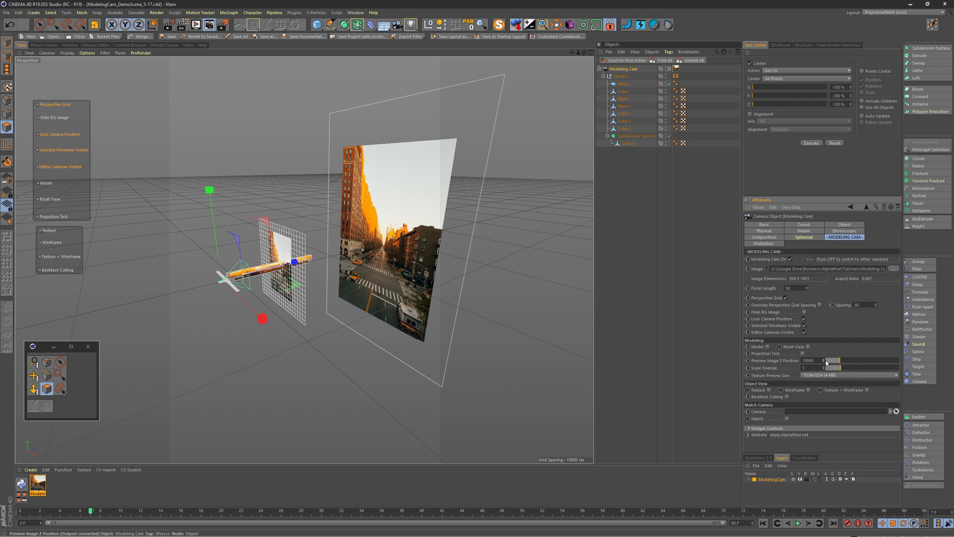
left_click(824, 360)
mouse_move(824, 361)
left_mouse_down()
mouse_move(836, 365)
mouse_move(829, 366)
left_mouse_up()
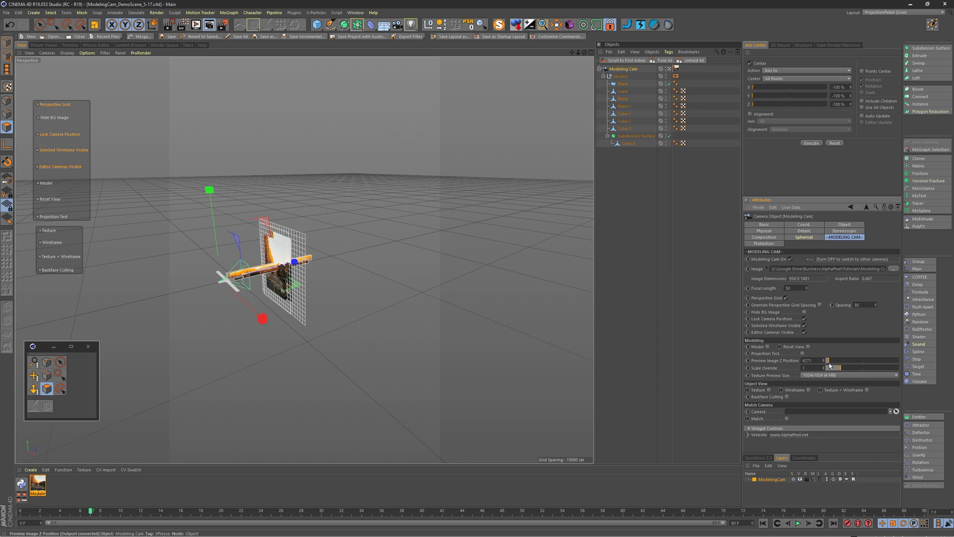
- In the Modeling Cam view, push the preview image to about 22,582 deep and set scale 1
middle_click(257, 261)
middle_click(222, 189)
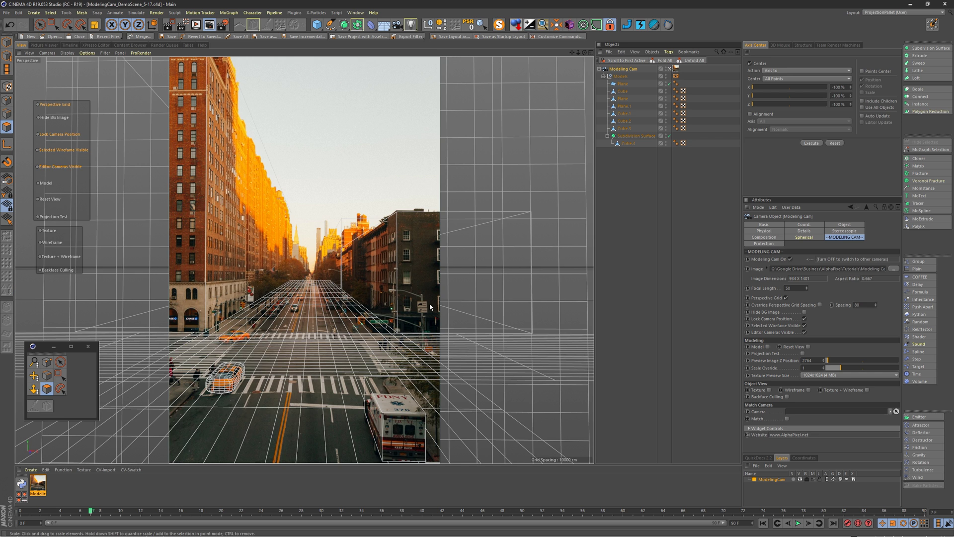
left_click_drag(831, 362, 828, 359)
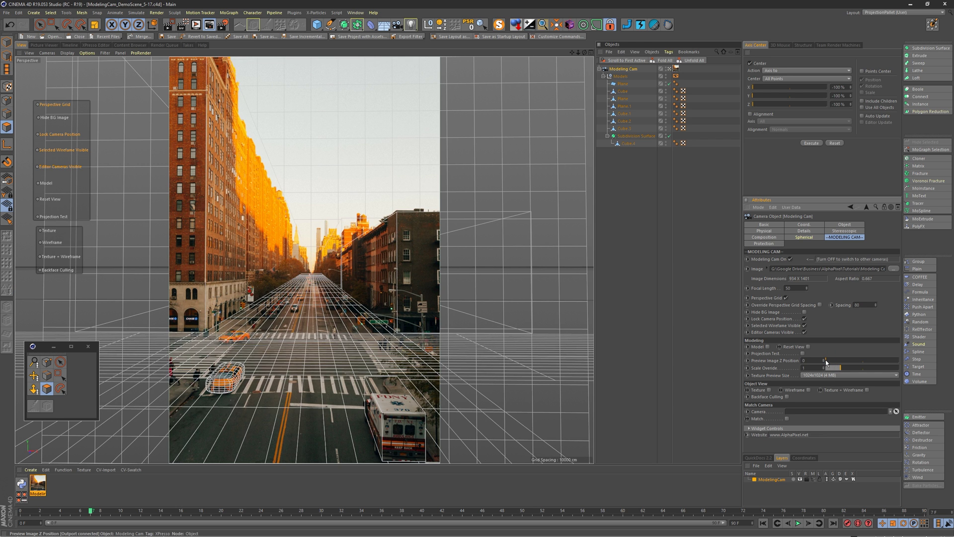
left_click_drag(827, 360, 825, 360)
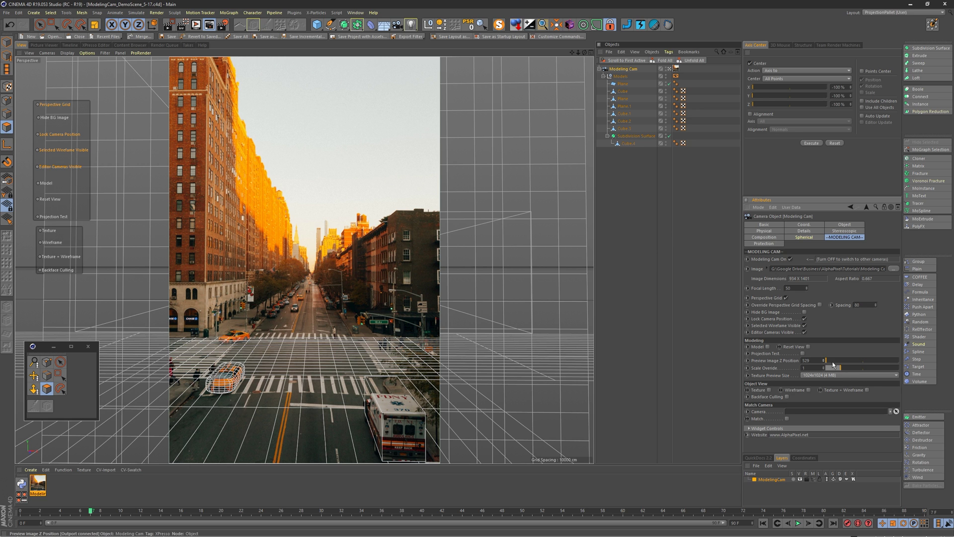
mouse_move(825, 360)
left_mouse_down()
mouse_move(840, 362)
mouse_move(781, 373)
left_mouse_up()
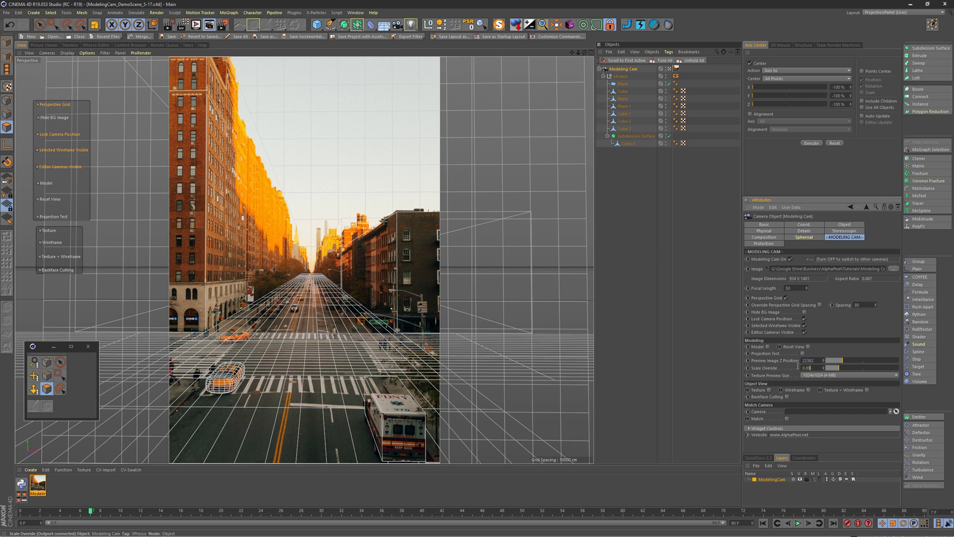
type("1")
key("Return")
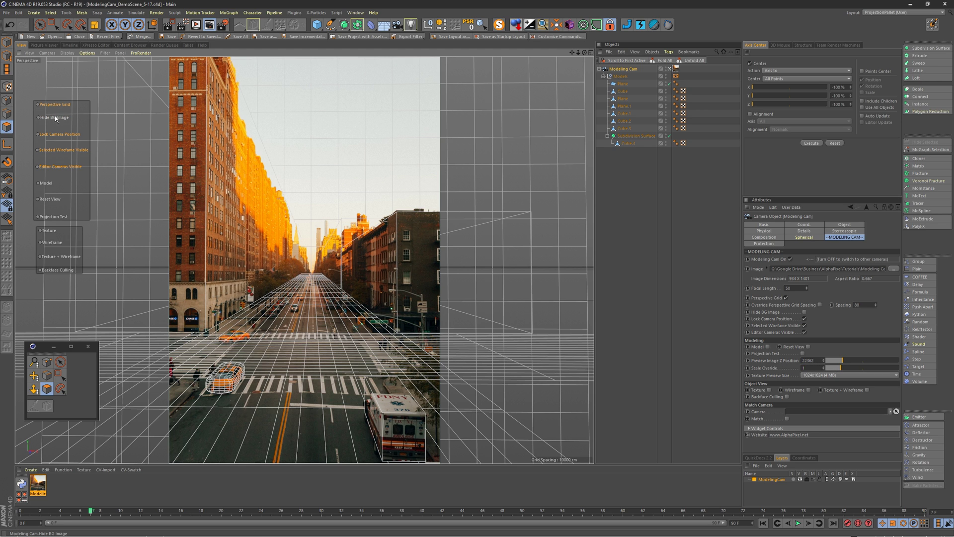
- Hide the Models group and adjust the Modeling Cam's preview Scale Override until the photo fills the frame
left_click(667, 78)
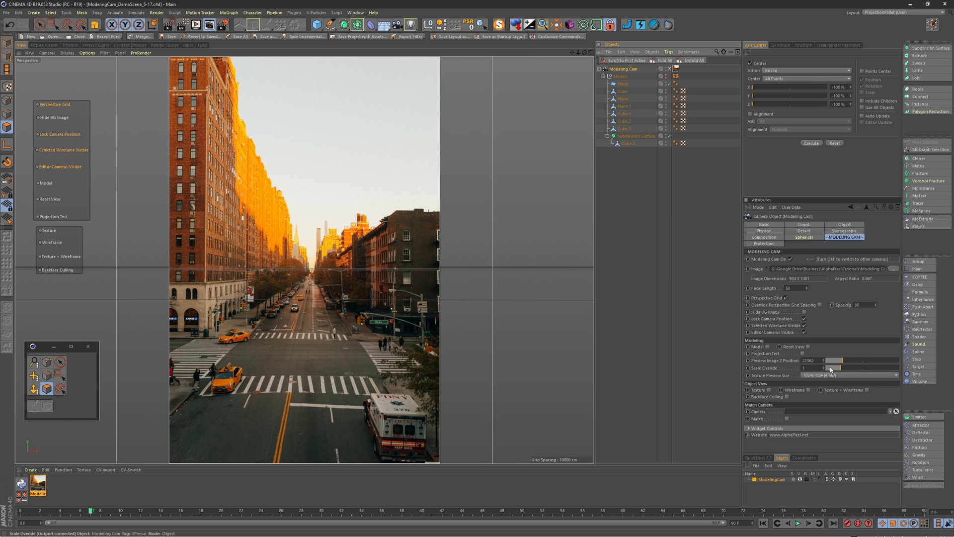
left_click_drag(839, 369, 833, 371)
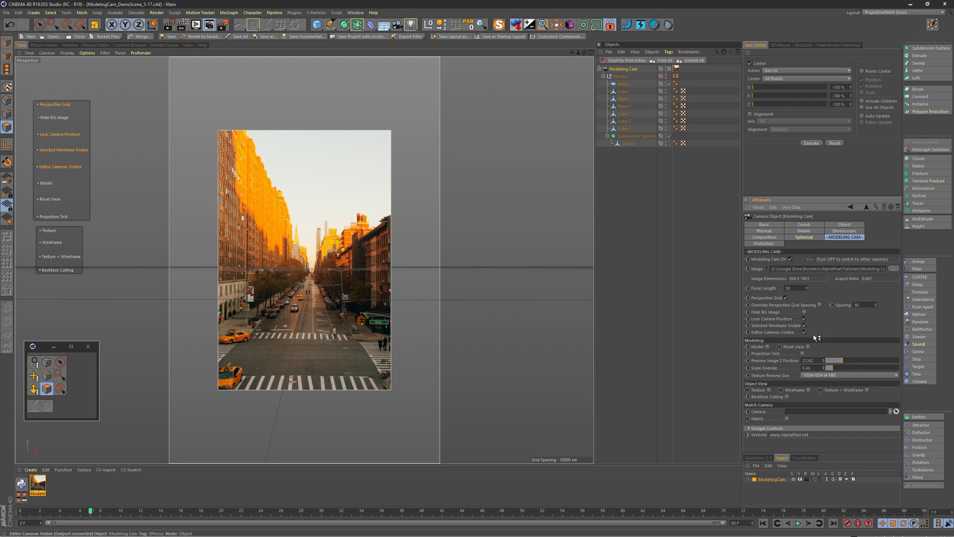
left_click_drag(830, 369, 843, 368)
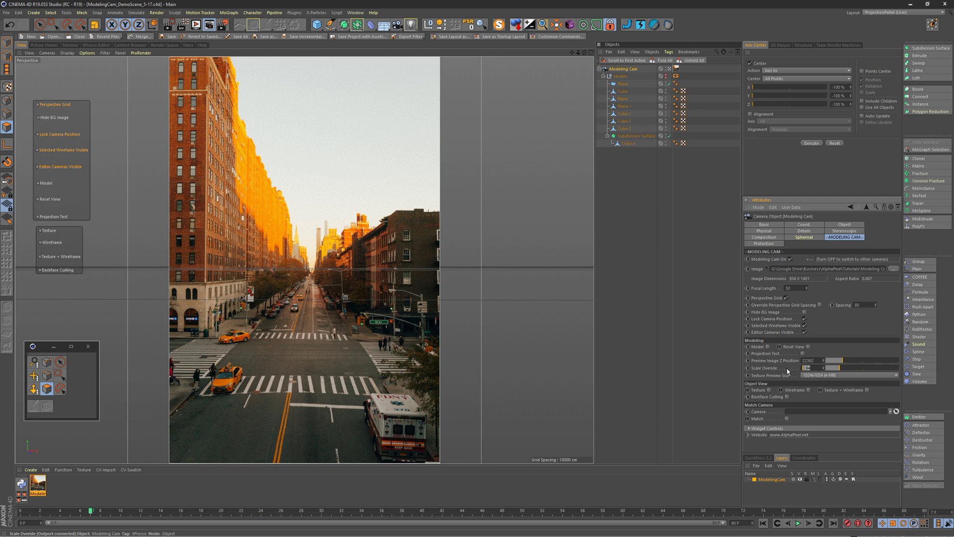
- Review the texture preview size choices and briefly open the photo material
left_click(830, 376)
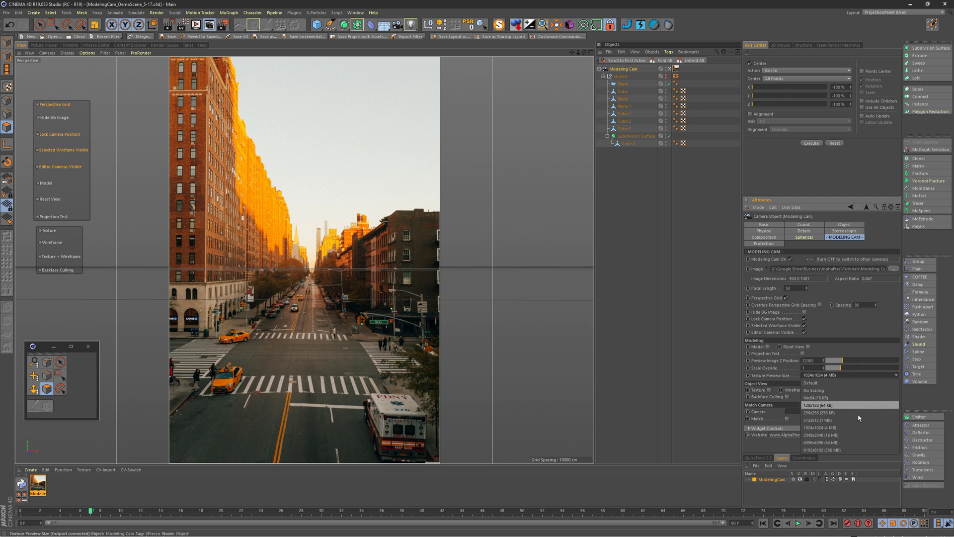
left_click(867, 332)
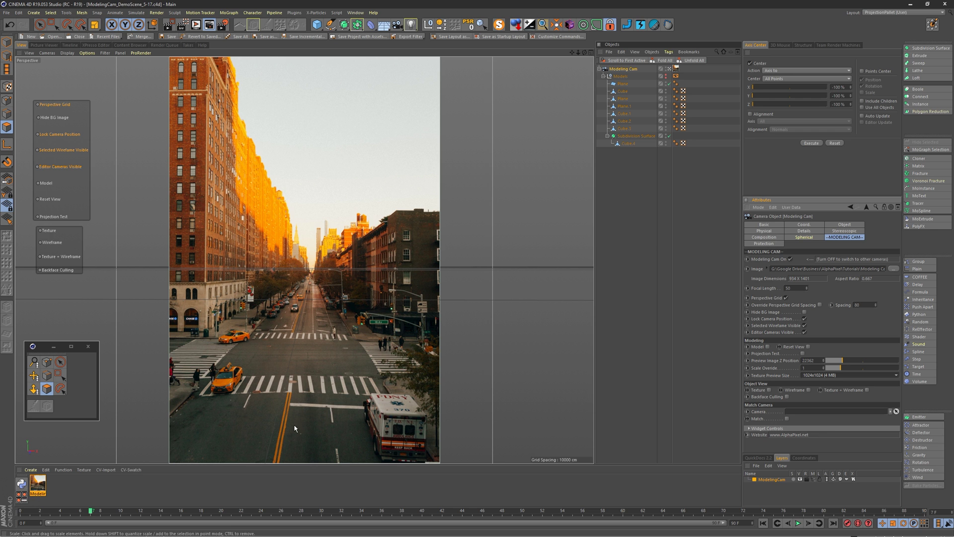
double_click(35, 491)
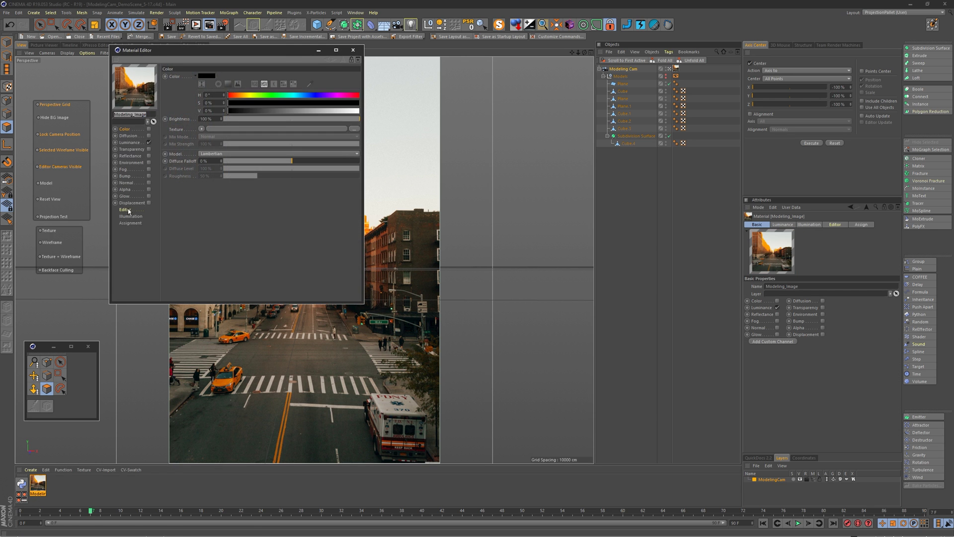
left_click(128, 211)
left_click(353, 50)
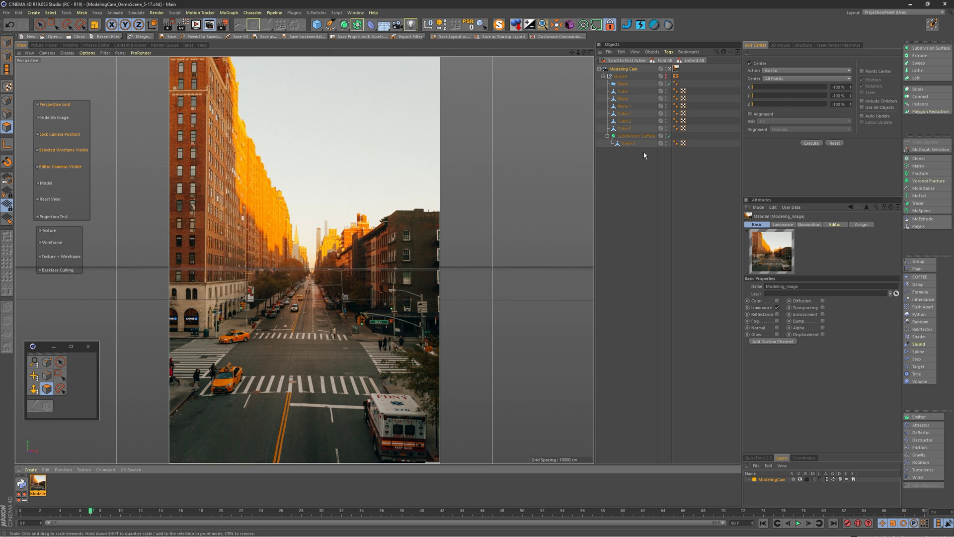
left_click(623, 69)
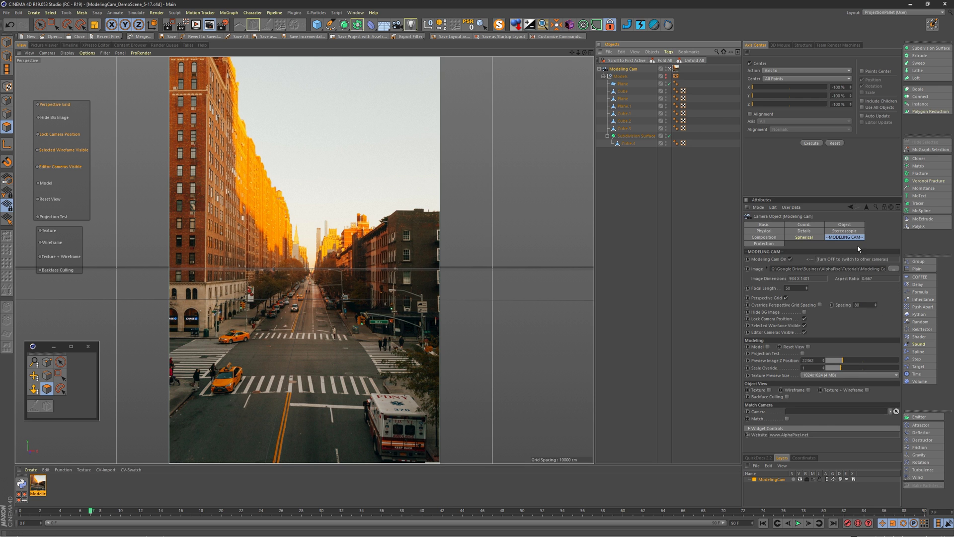
- Try Default and 512x512 texture preview sizes, then set it back to 1024x1024
left_click(839, 376)
left_click(838, 382)
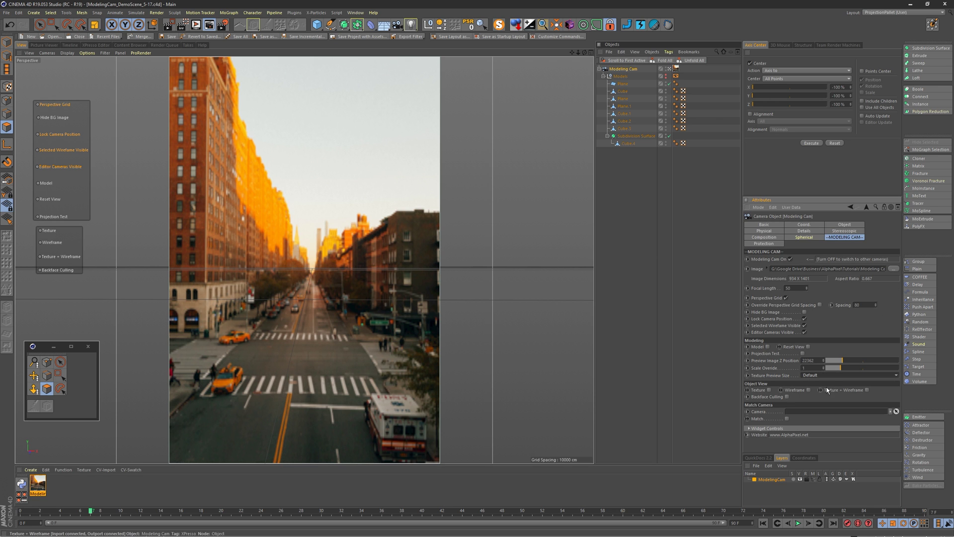
left_click(826, 376)
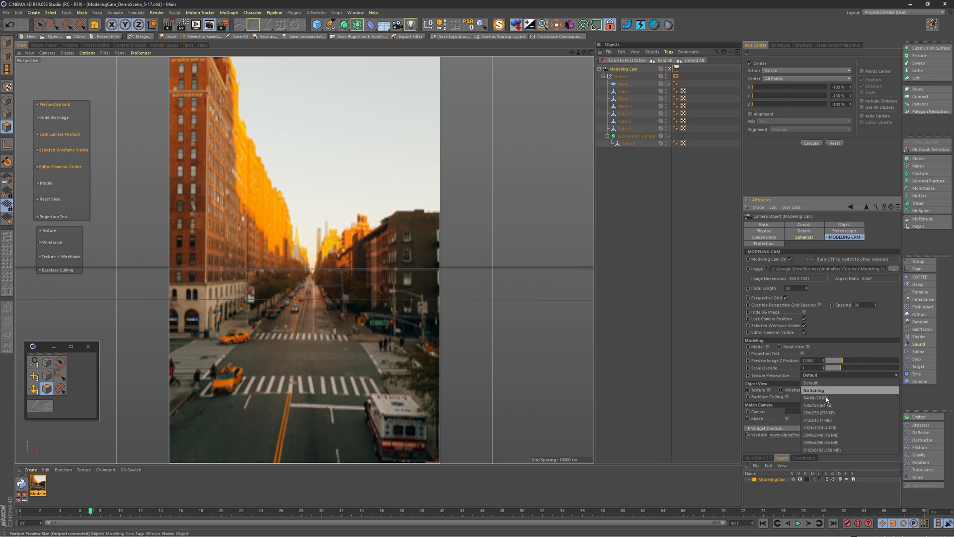
left_click(831, 420)
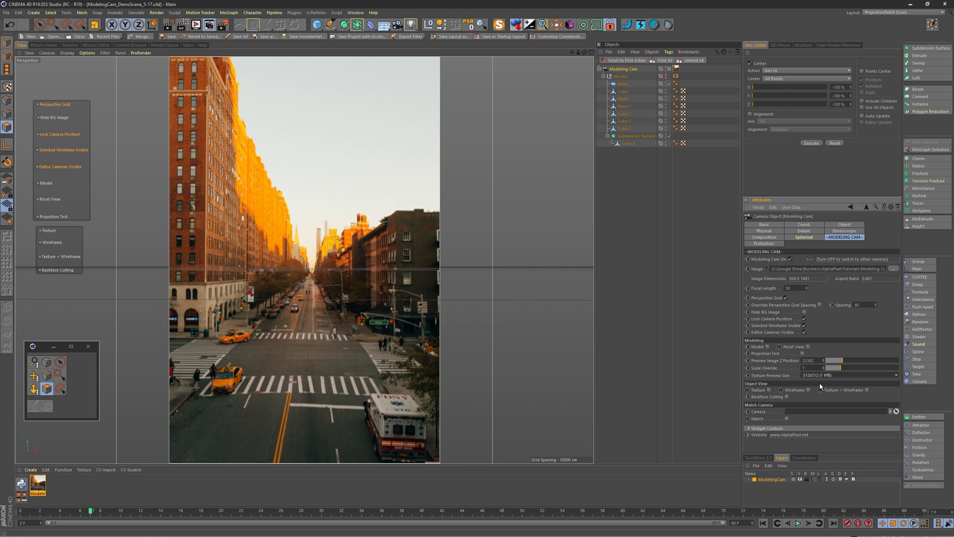
left_click(820, 376)
left_click(830, 416)
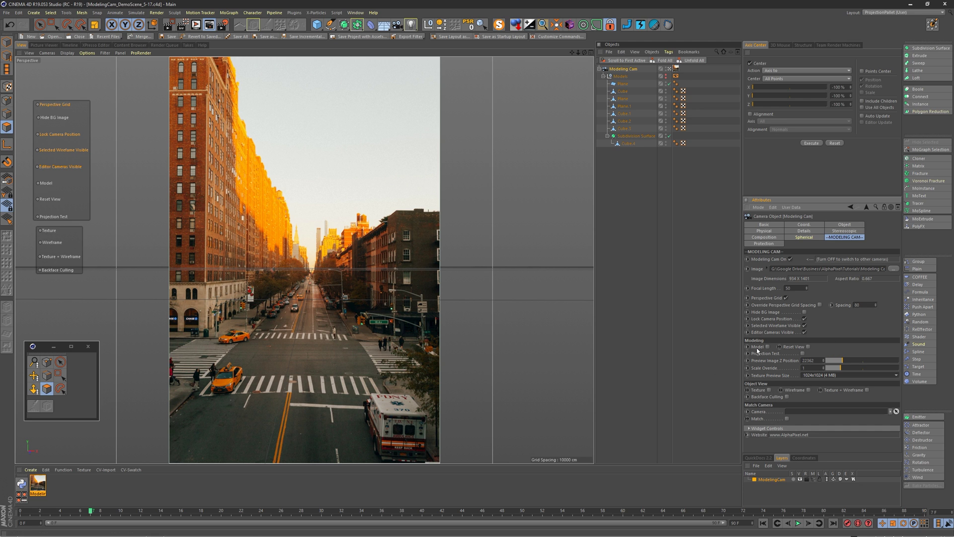
left_click(807, 391)
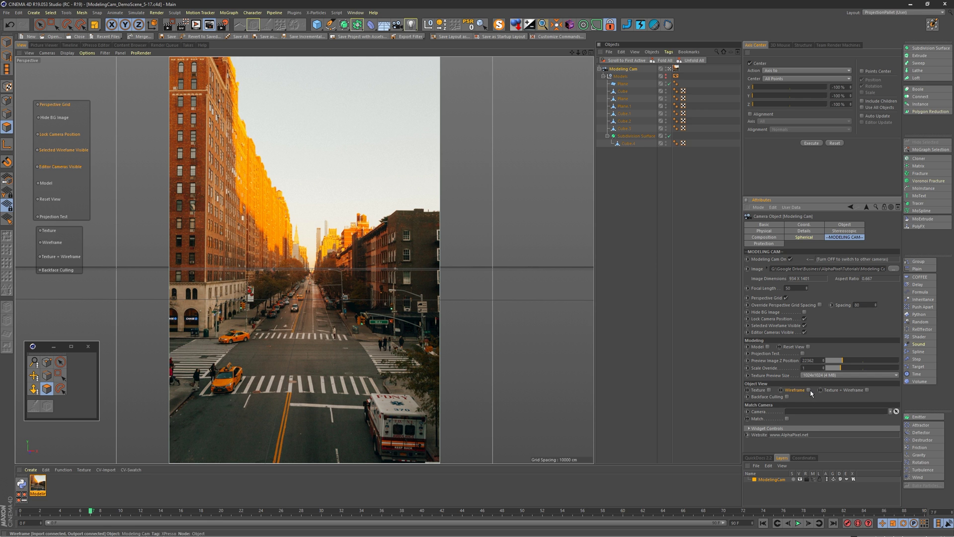
- Show the Models and set Modeling Cam's object view to Wireframe with Texture + Wireframe
left_click(666, 78)
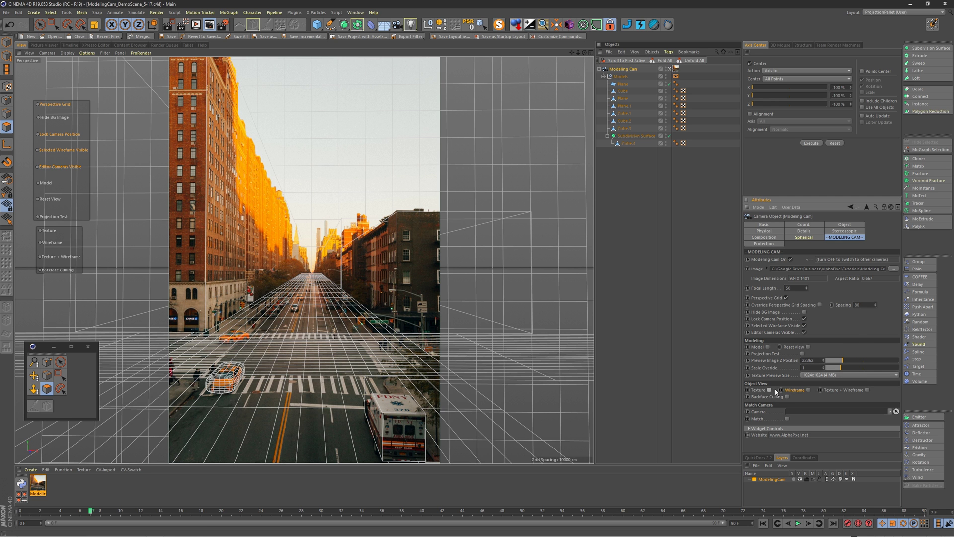
left_click(714, 228)
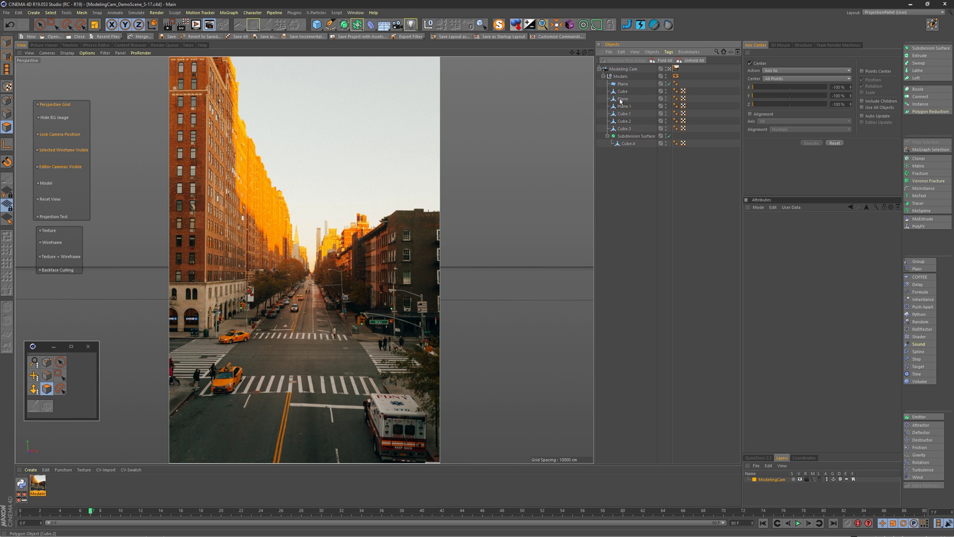
left_click(607, 69)
left_click(808, 390)
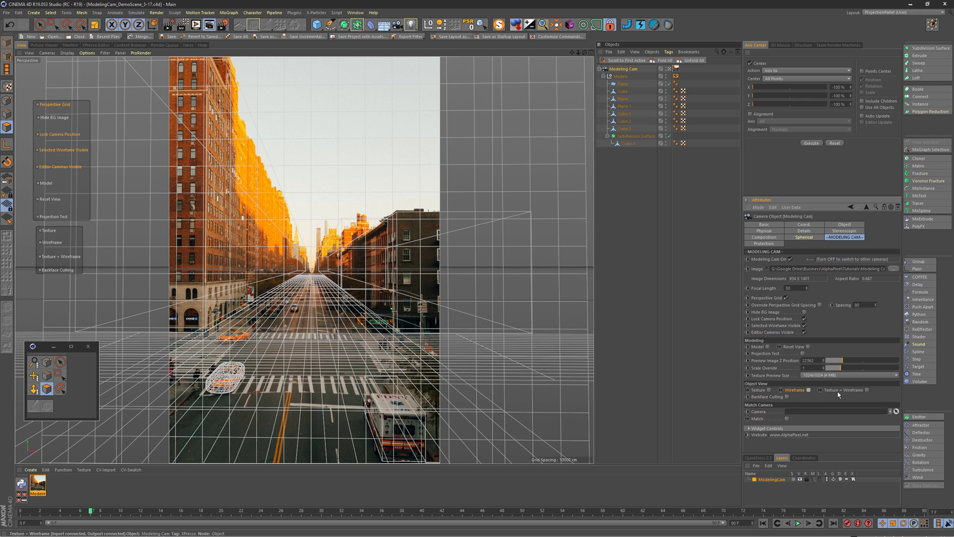
left_click(867, 390)
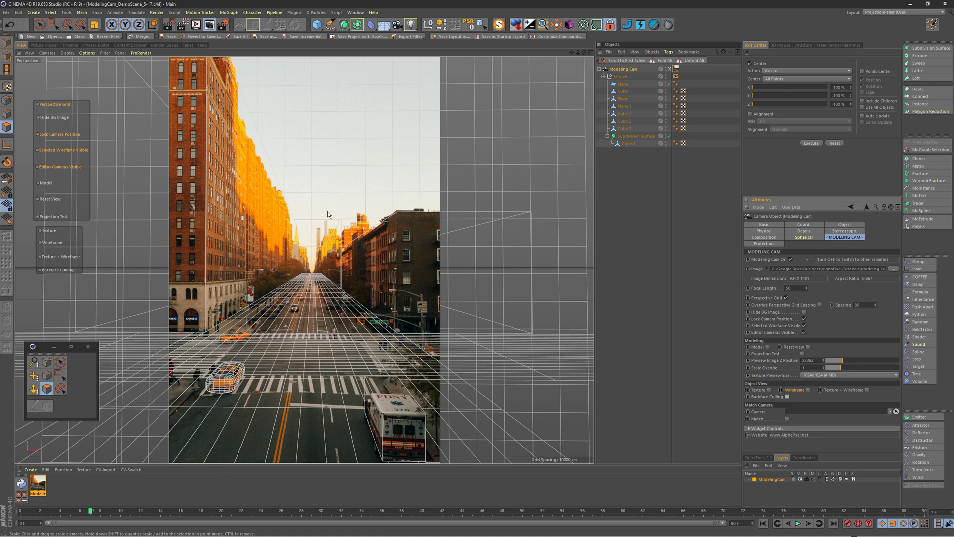
- In the perspective view, add a Camera and move it in front of the image plane
middle_click(318, 223)
middle_click(213, 284)
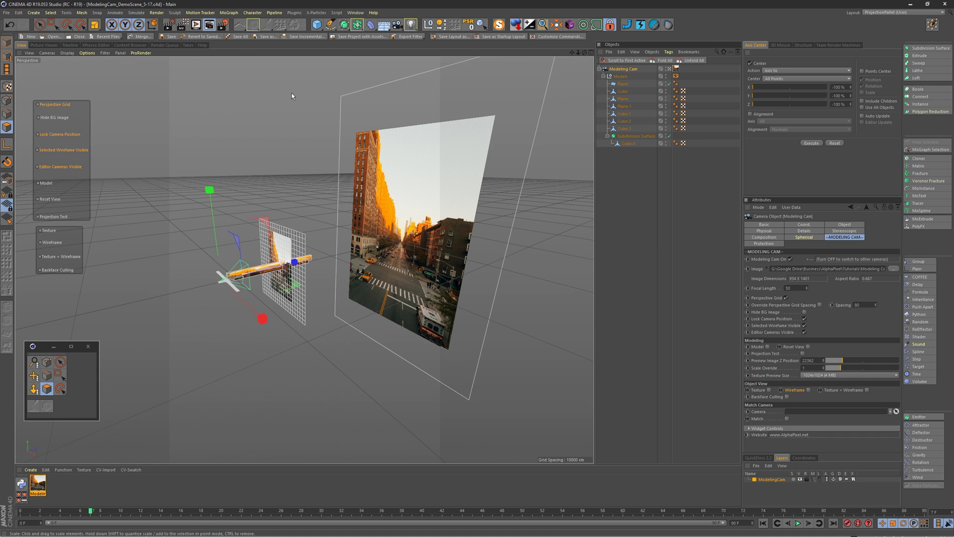
left_click_drag(397, 24, 424, 34)
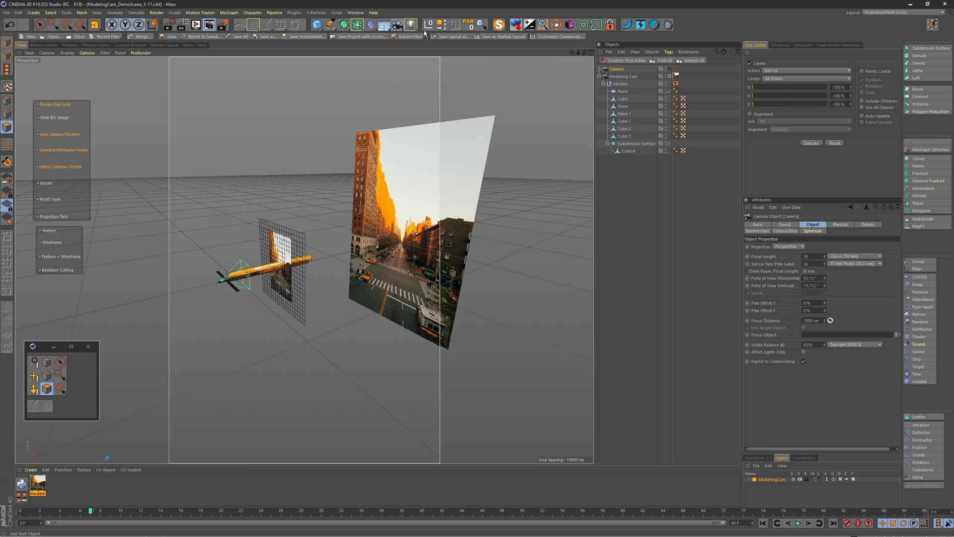
scroll(430, 185, "down", 3)
scroll(429, 185, "down", 3)
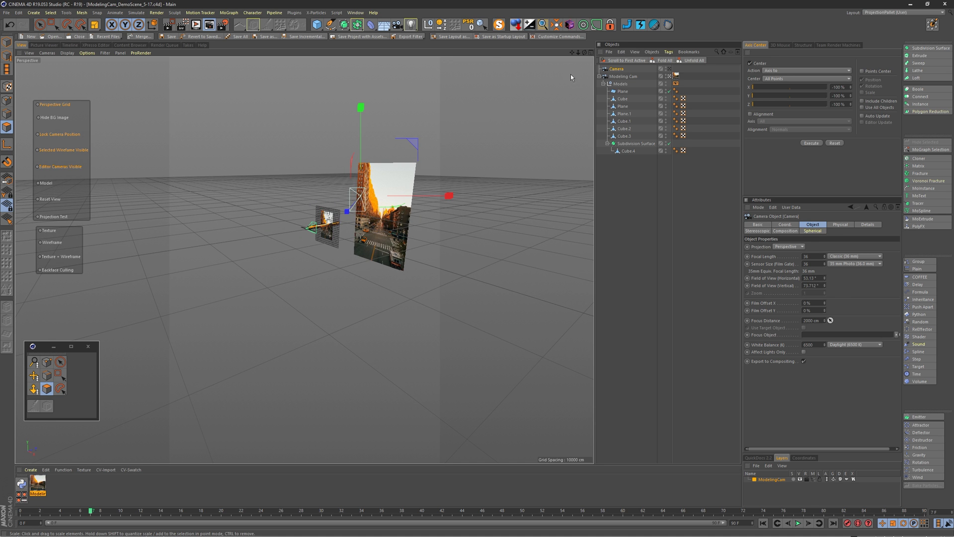
key("e")
left_click_drag(421, 189, 386, 244, "alt")
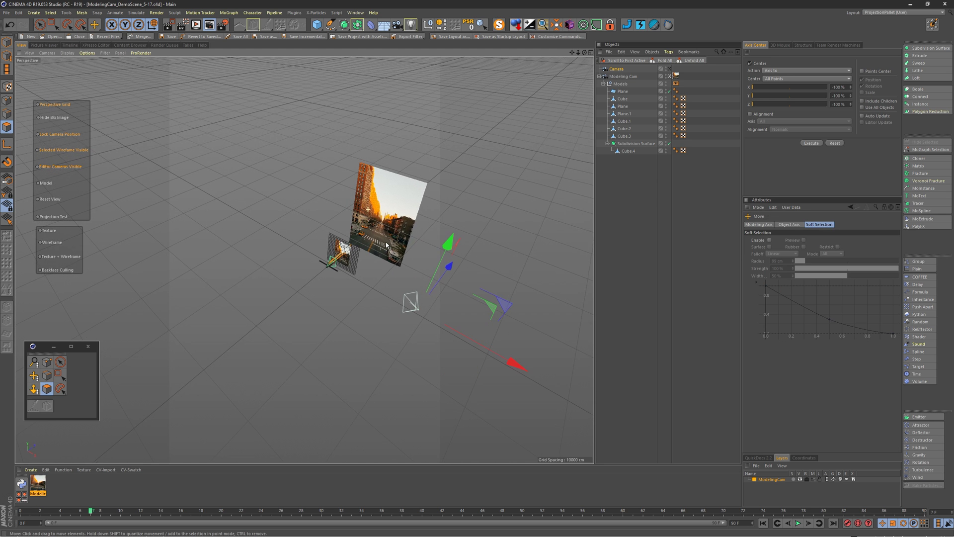
left_click_drag(457, 331, 363, 263)
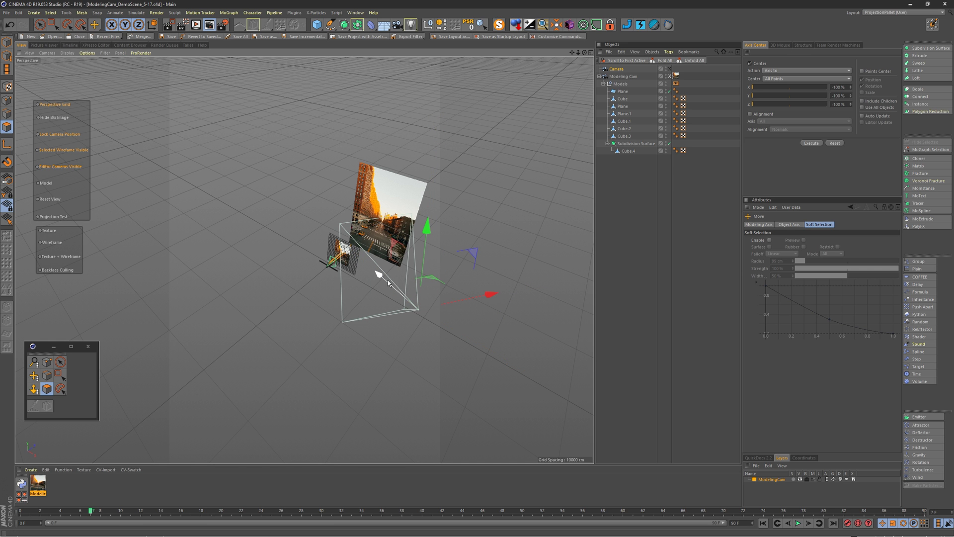
mouse_move(387, 279)
left_mouse_down()
mouse_move(461, 320)
mouse_move(488, 273)
mouse_move(417, 275)
mouse_move(415, 260)
left_mouse_up()
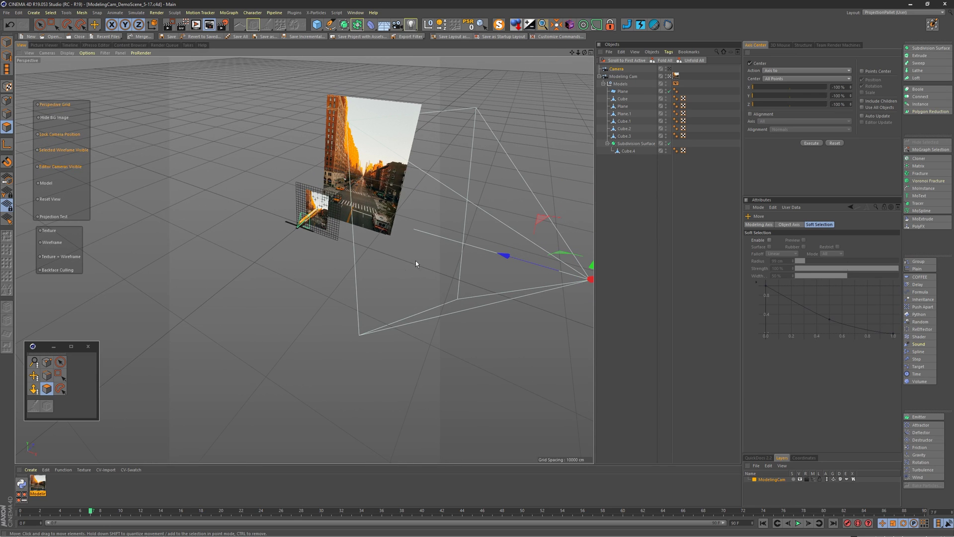
- Link the Camera as Modeling Cam's Match Camera, match, and return to the single camera view
left_click(623, 77)
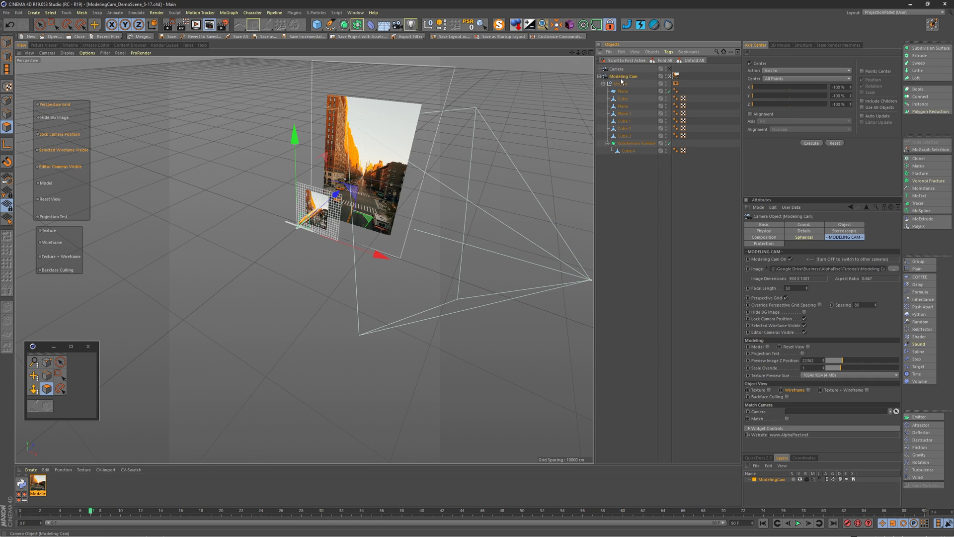
left_click_drag(620, 70, 812, 412)
left_click(787, 418)
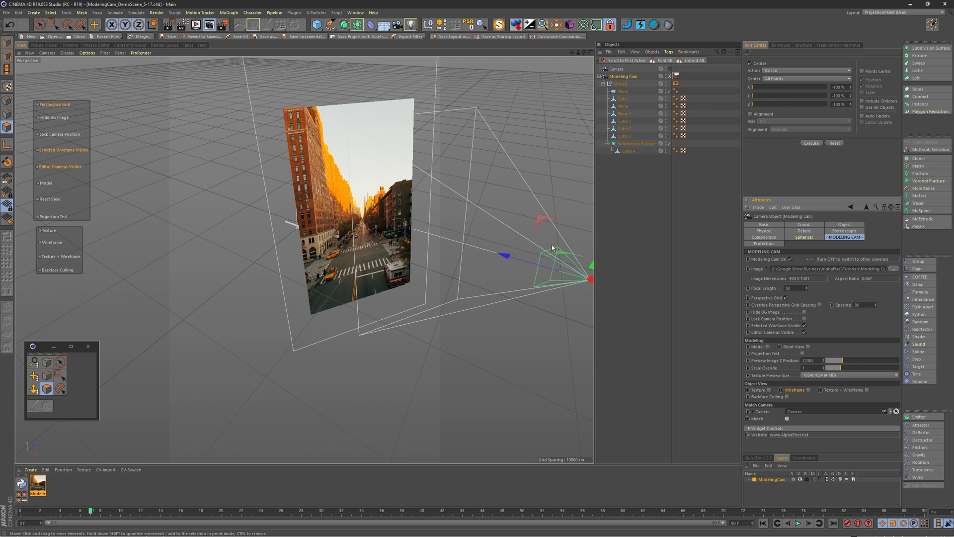
middle_click(550, 154)
middle_click(217, 167)
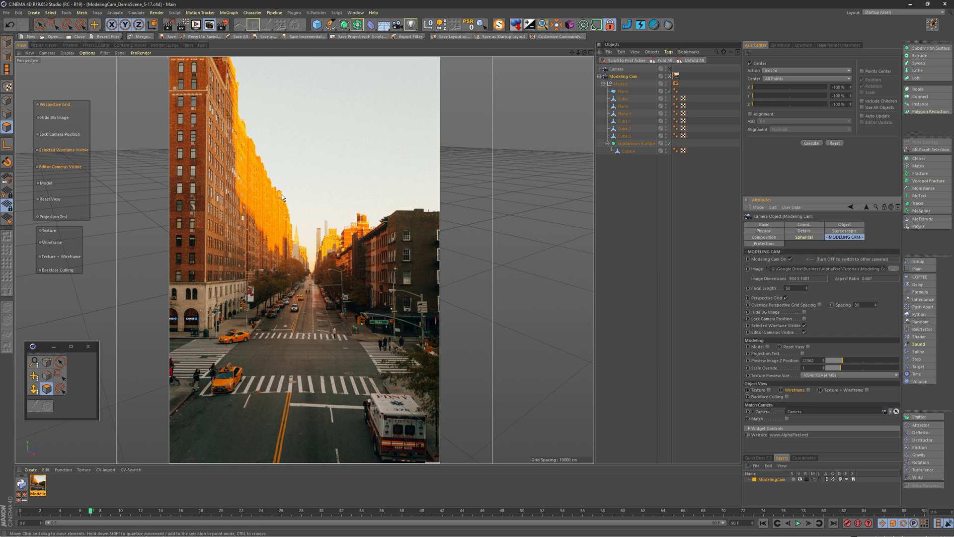
- Widen the floating ModelingCam palette and move it beside the photo
left_click_drag(99, 356, 111, 356)
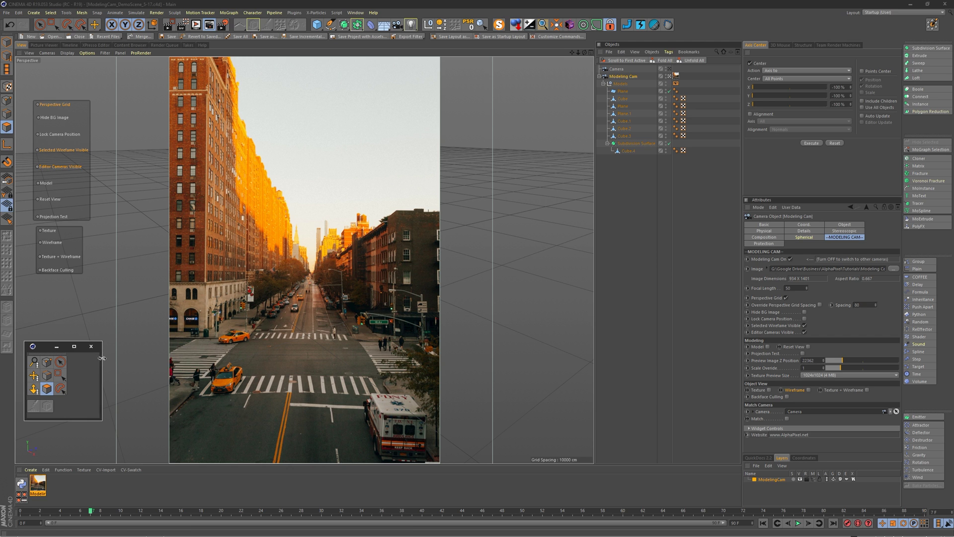
left_click(33, 362)
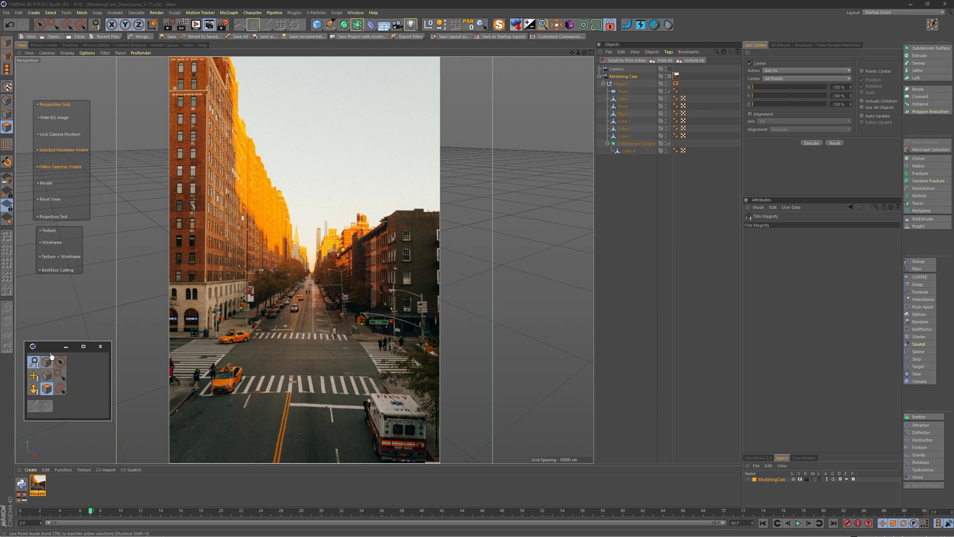
left_click_drag(52, 350, 494, 132)
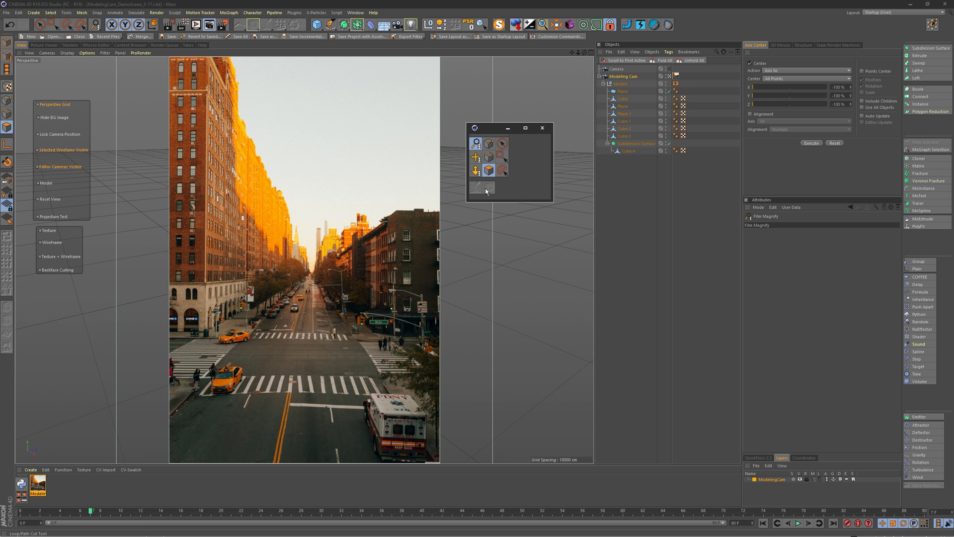
- Select the Plane and activate the Loop/Path Cut tool
left_click(622, 106)
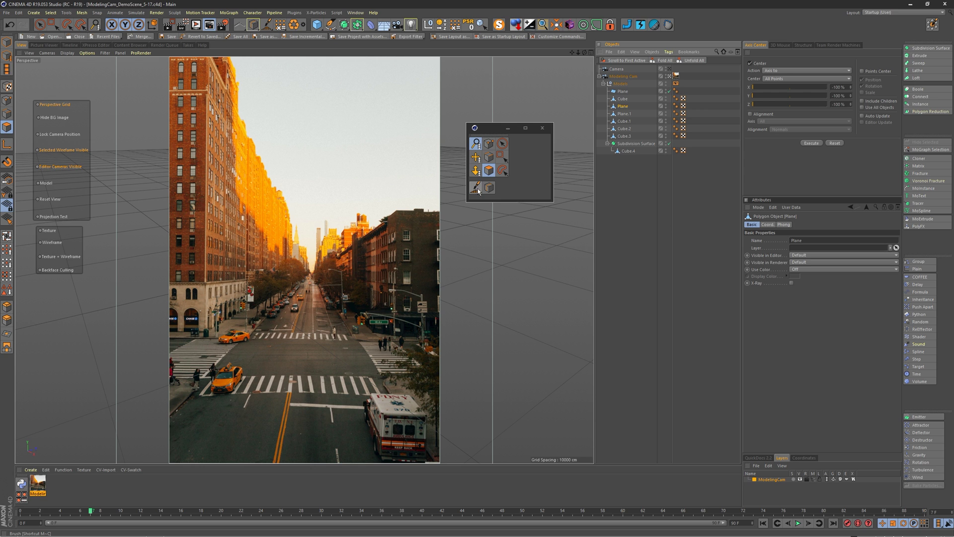
left_click(478, 189)
left_click(490, 188)
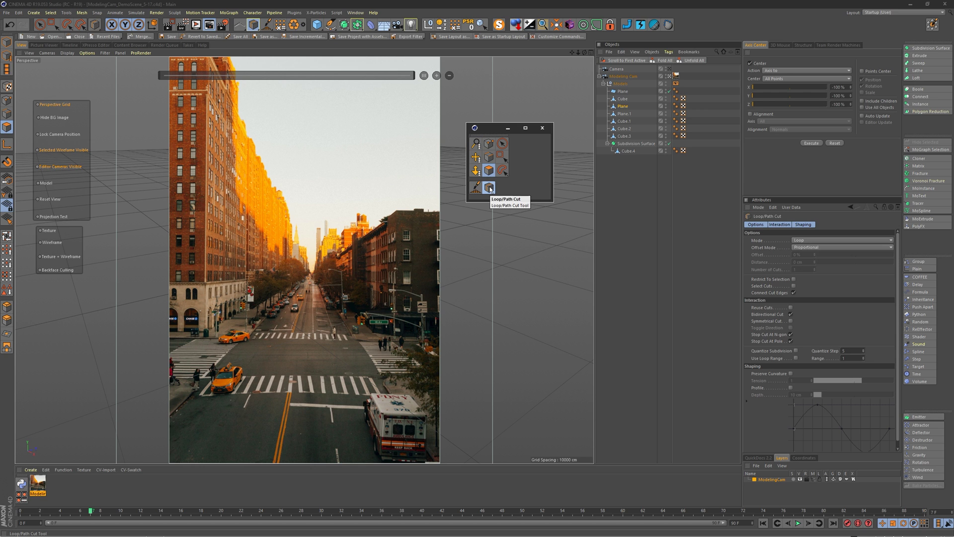